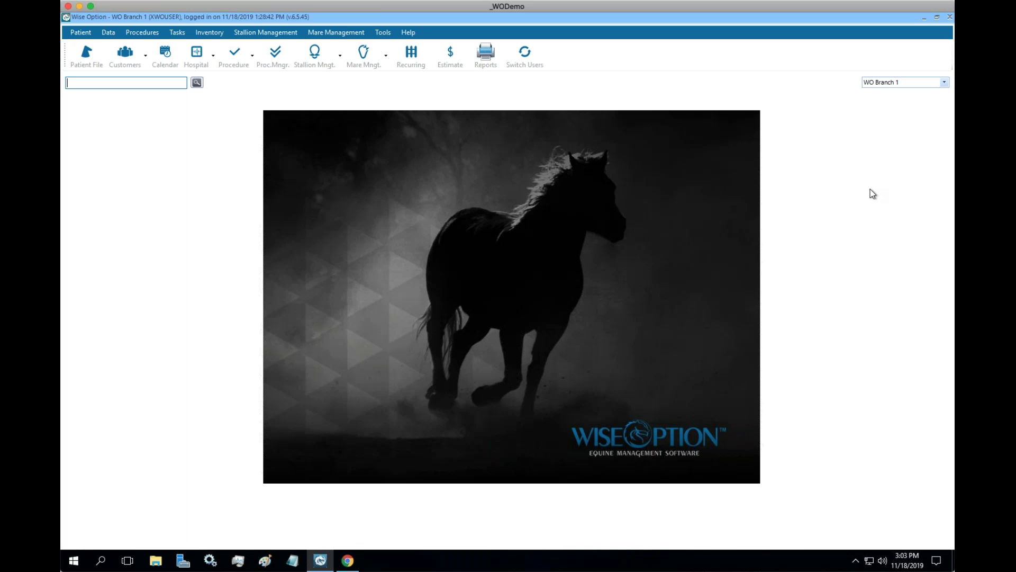
Show the Wise Option Facebook page, scroll to its GVL integration post, then switch to Wise Option.
left_click(347, 560)
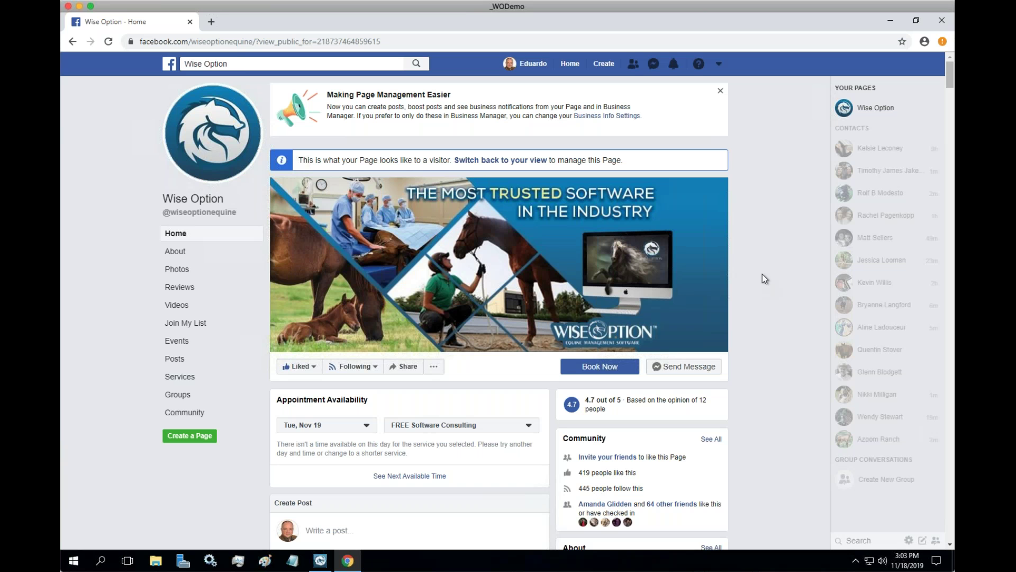
scroll(762, 274, "down", 15)
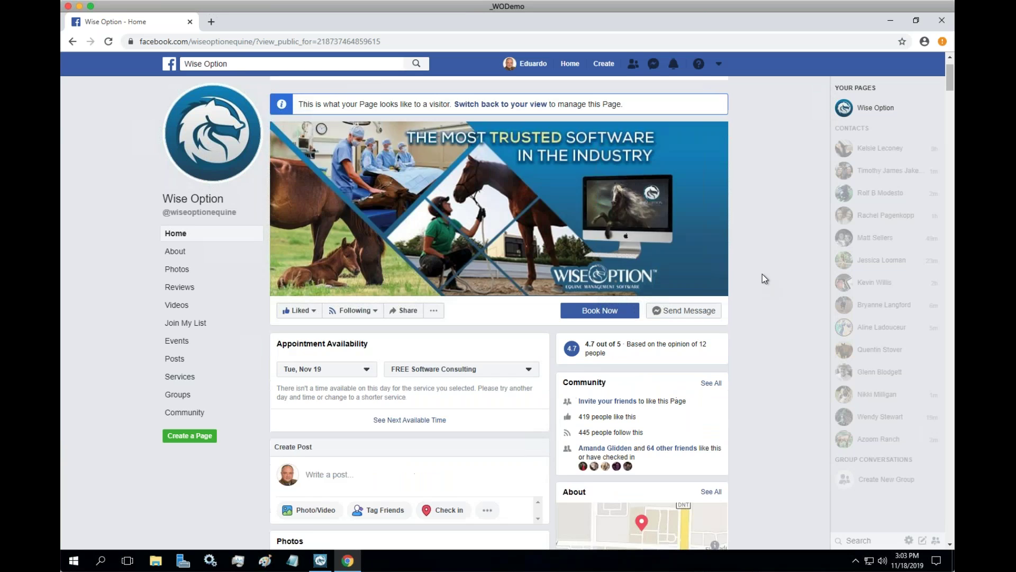
scroll(763, 274, "down", 10)
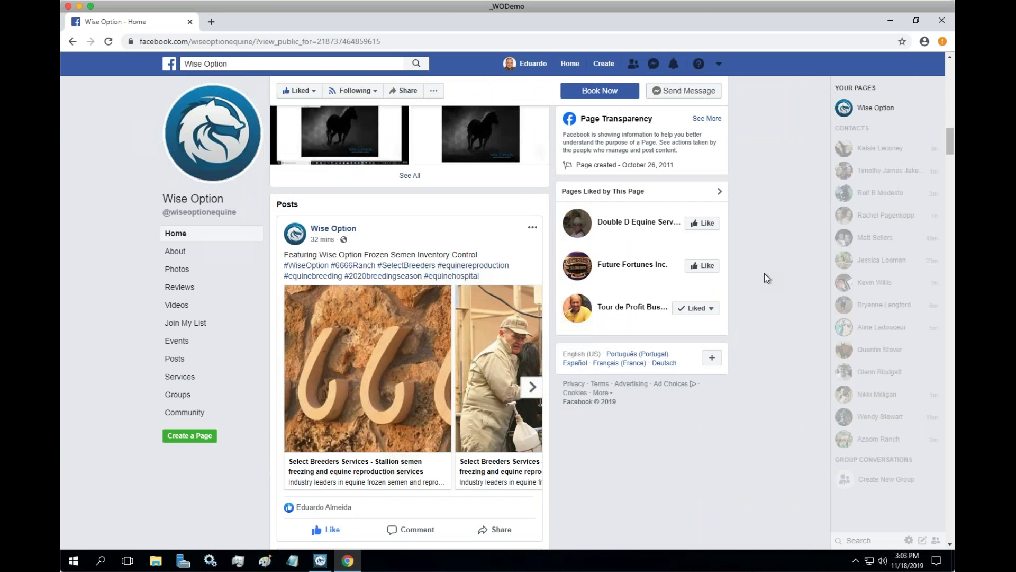
scroll(766, 273, "down", 3)
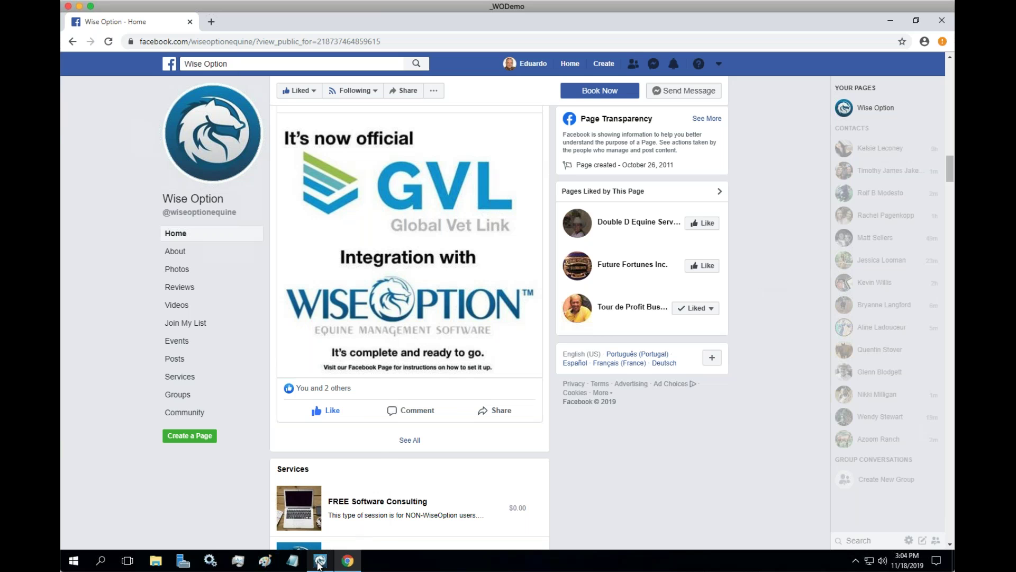
mouse_move(320, 560)
left_click(320, 560)
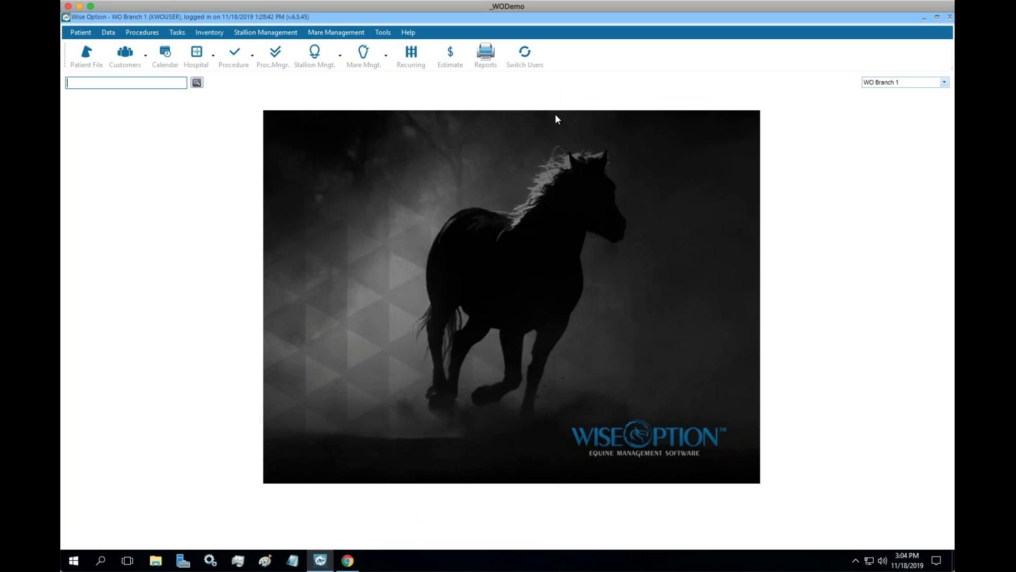
left_click(409, 33)
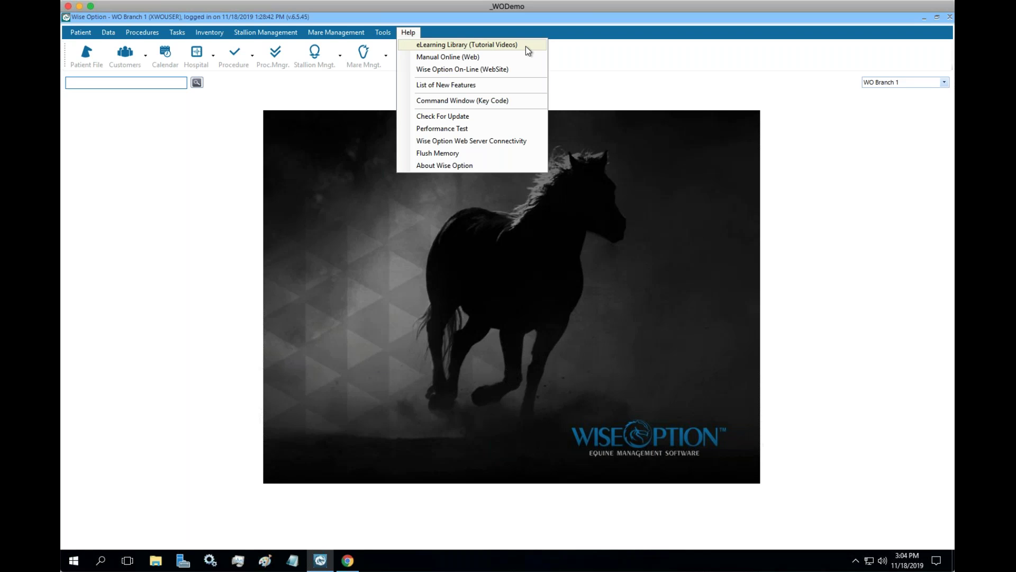
left_click(703, 120)
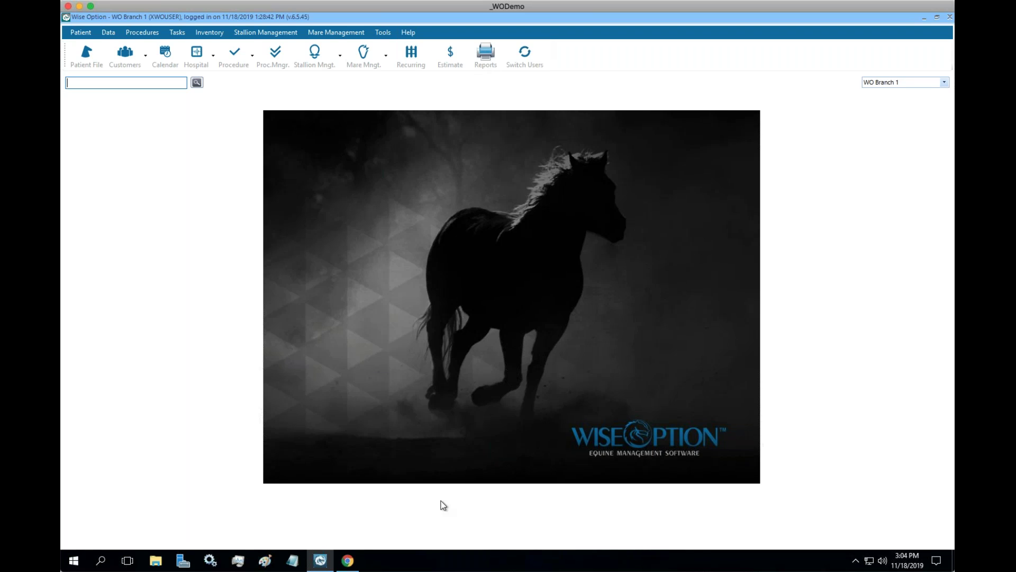
left_click(356, 559)
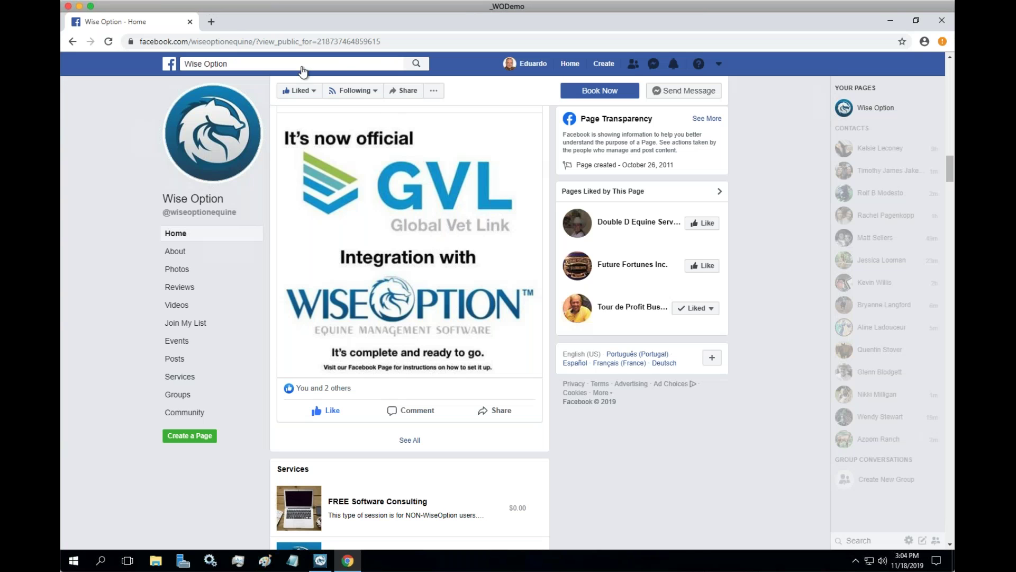
Go to youtube.com in a new tab, search 'wiseoptionequine' and open the WiseOptionEquine channel.
left_click(212, 22)
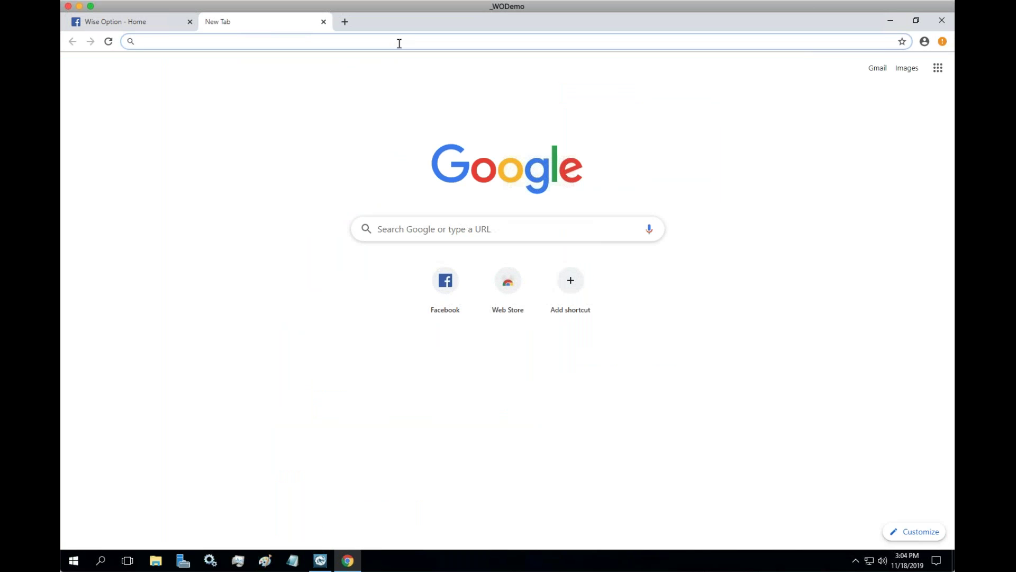
type("youtube")
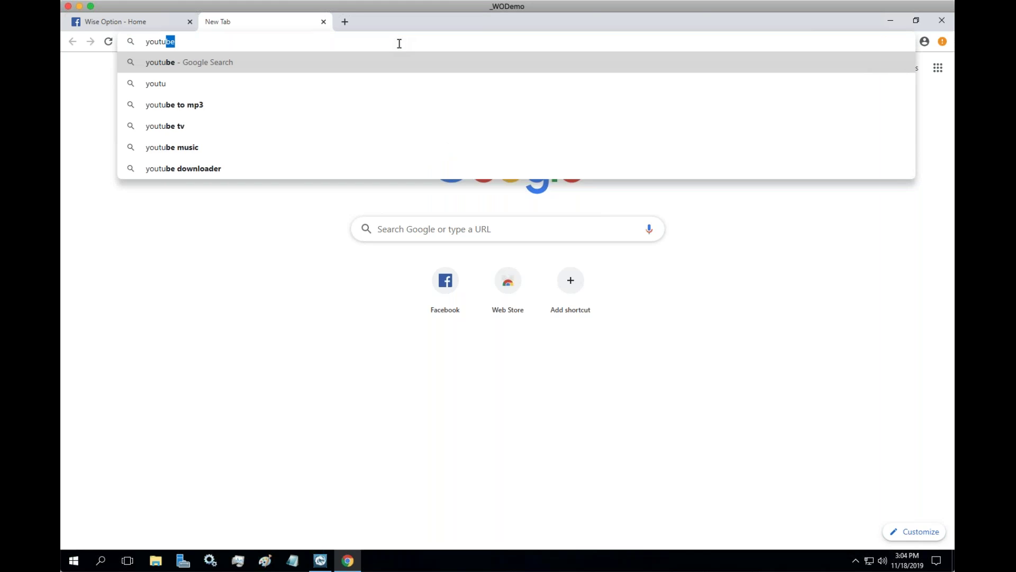
type(".com")
key("Return")
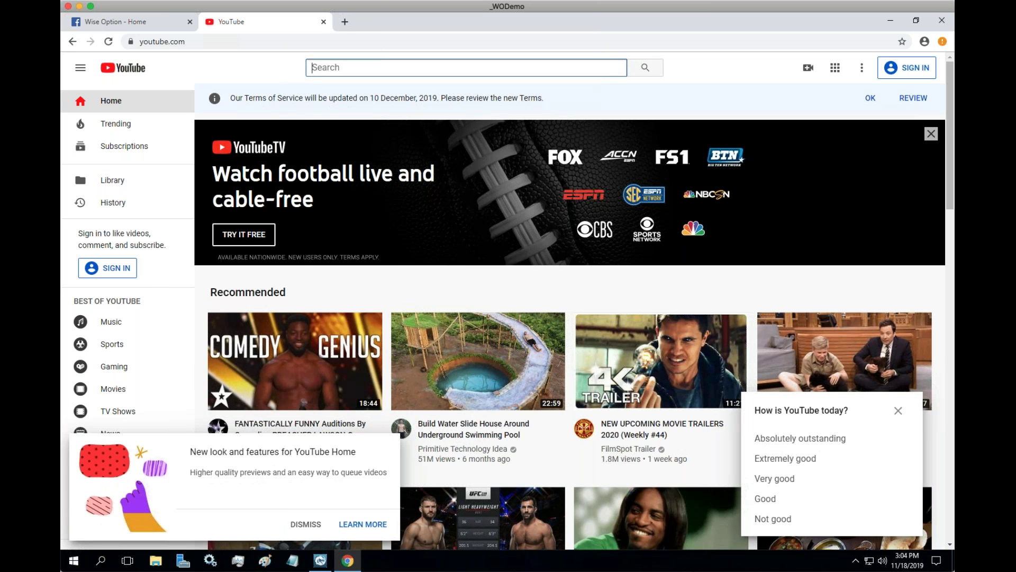
type("wiseoption")
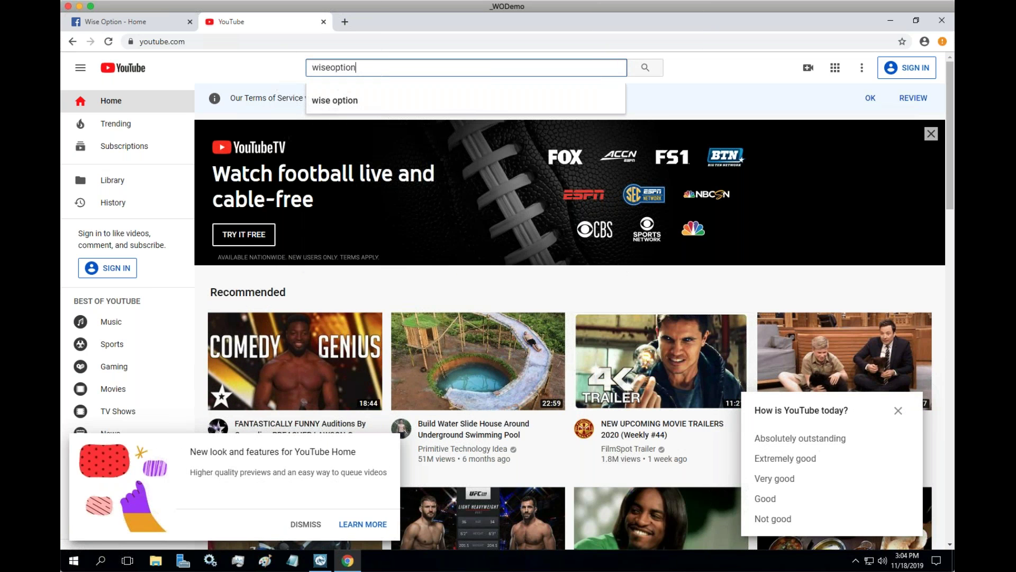
type("equine")
key("Return")
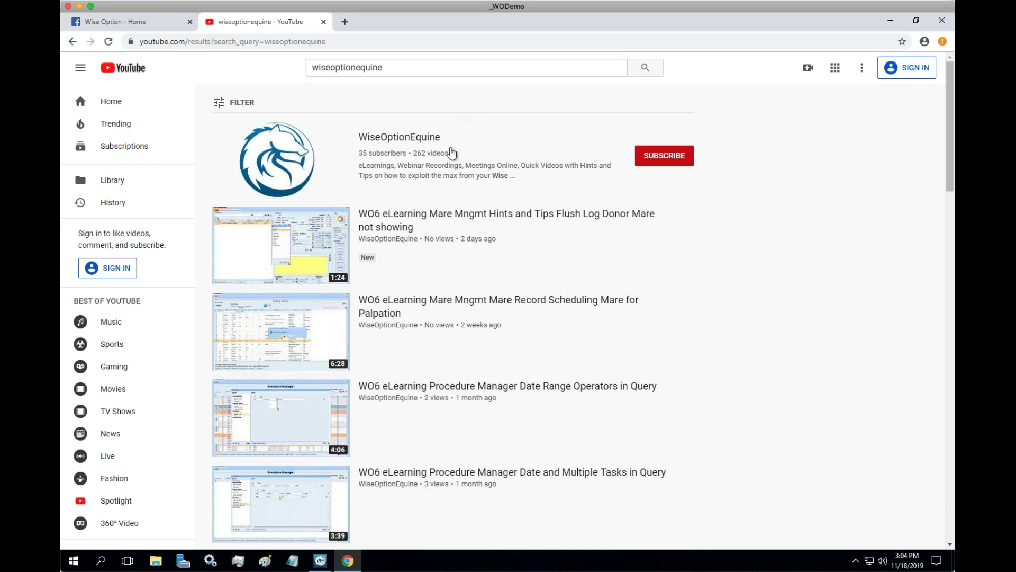
left_click(301, 159)
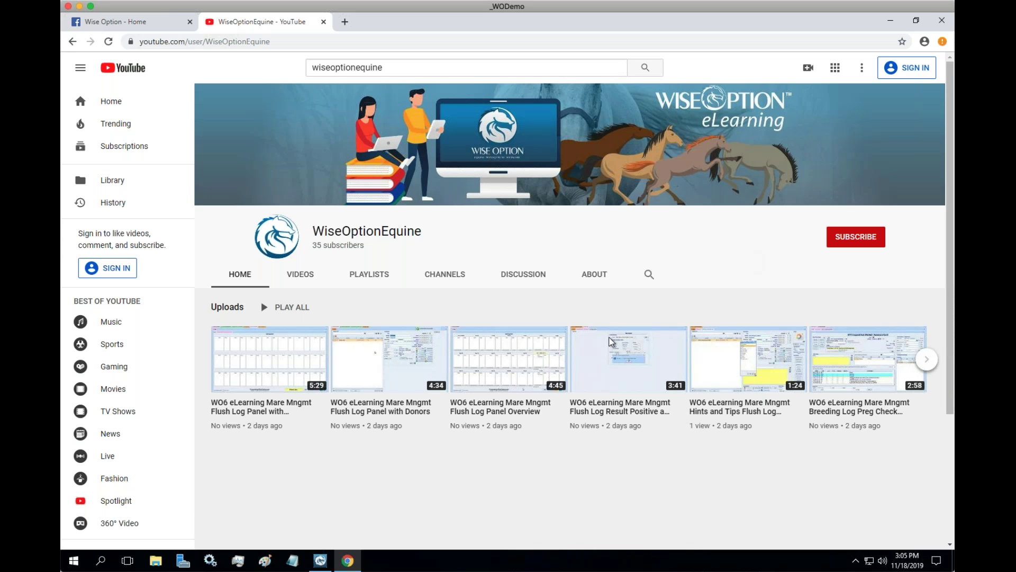
Back in Wise Option, open Help > eLearning Library (Tutorial Videos).
left_click(321, 560)
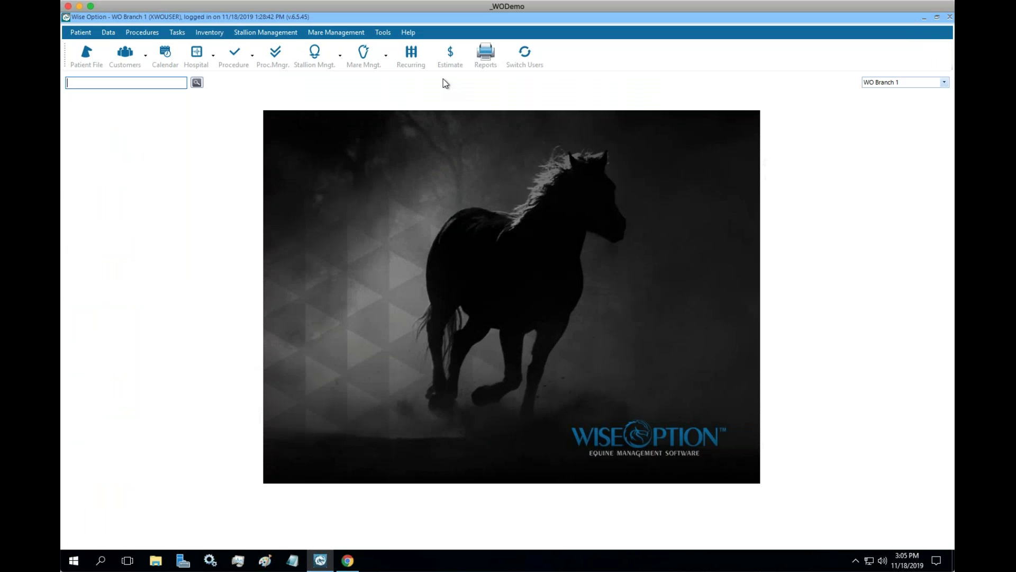
left_click(408, 32)
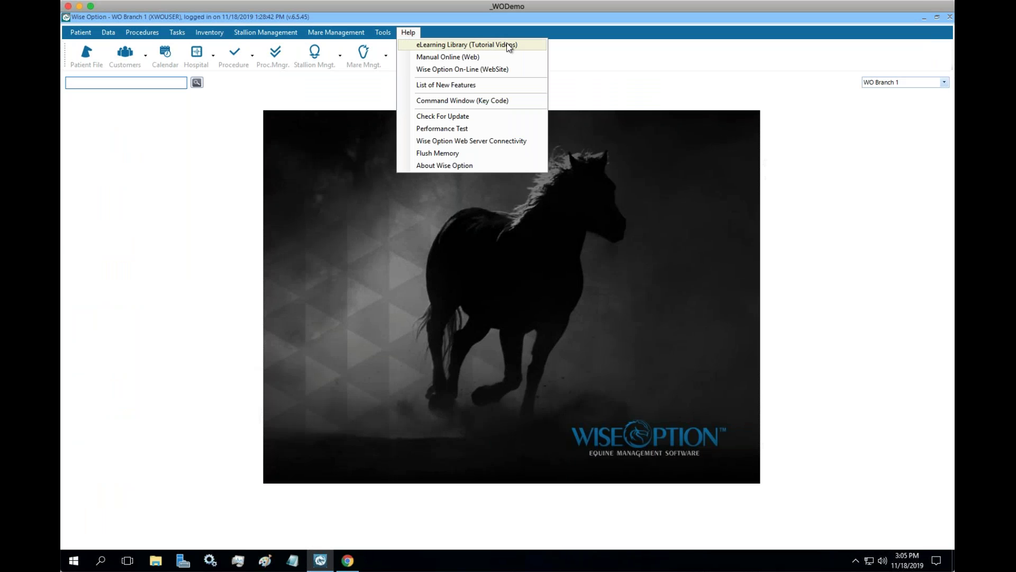
left_click(526, 46)
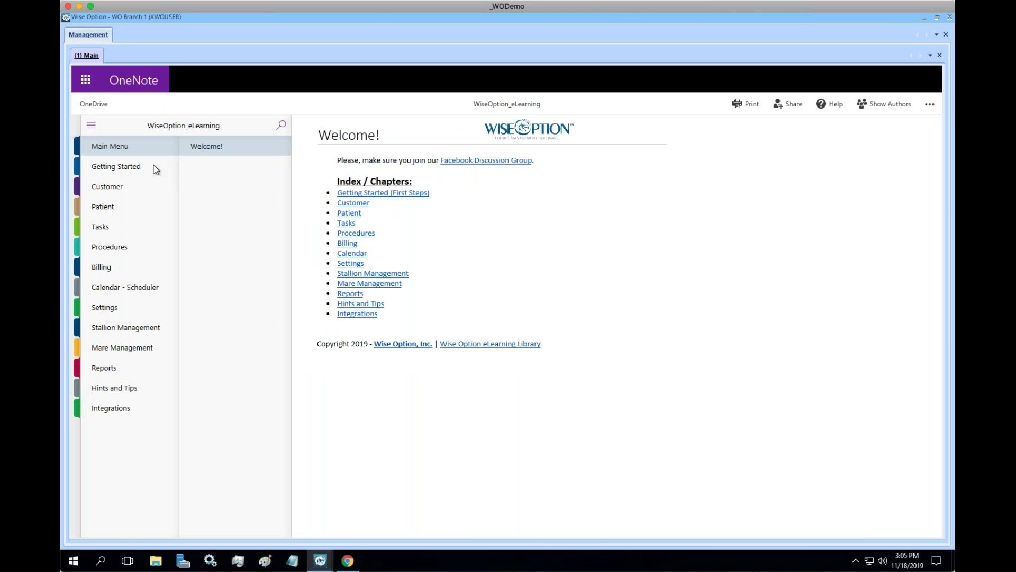
View the Procedures, Mare Management and Stallion Management sections, return to Main Menu, then show YouTube.
left_click(111, 248)
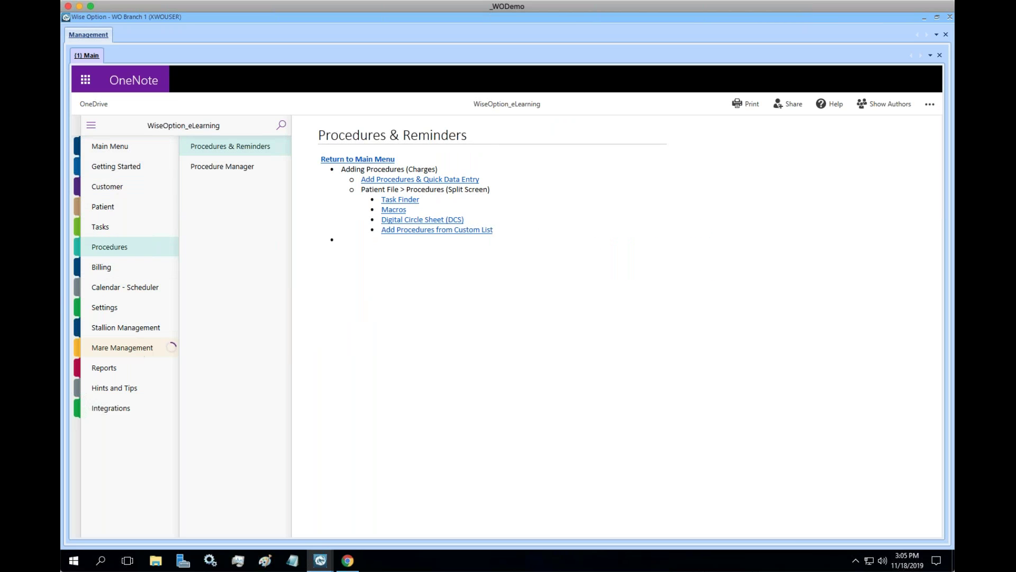
left_click(169, 347)
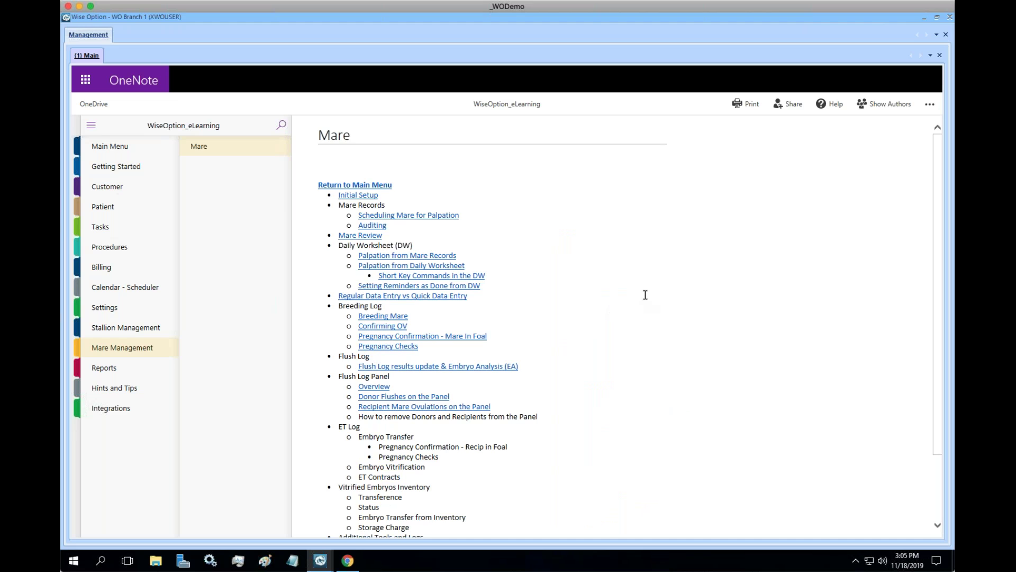
scroll(645, 295, "down", 3)
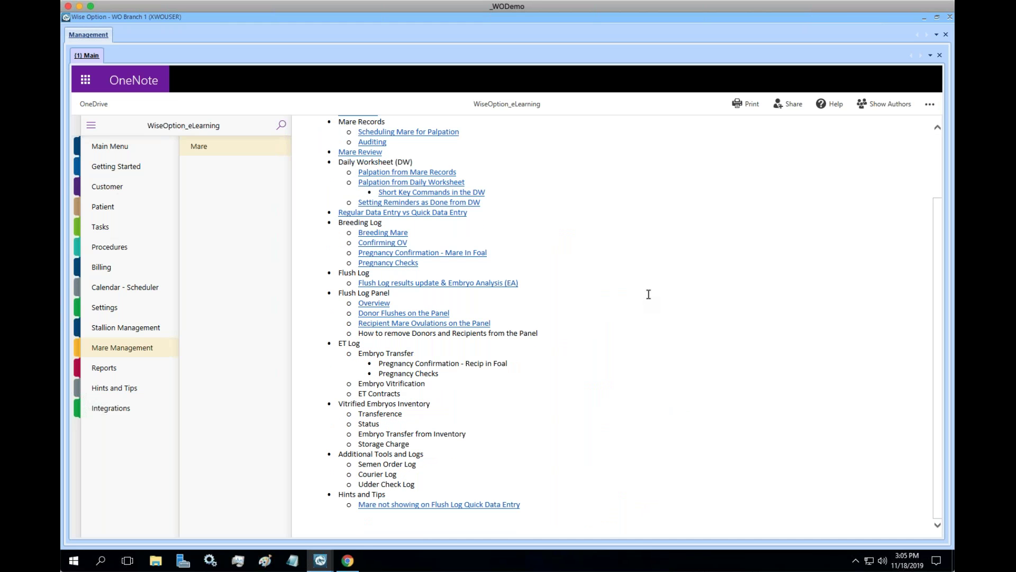
scroll(650, 294, "up", 3)
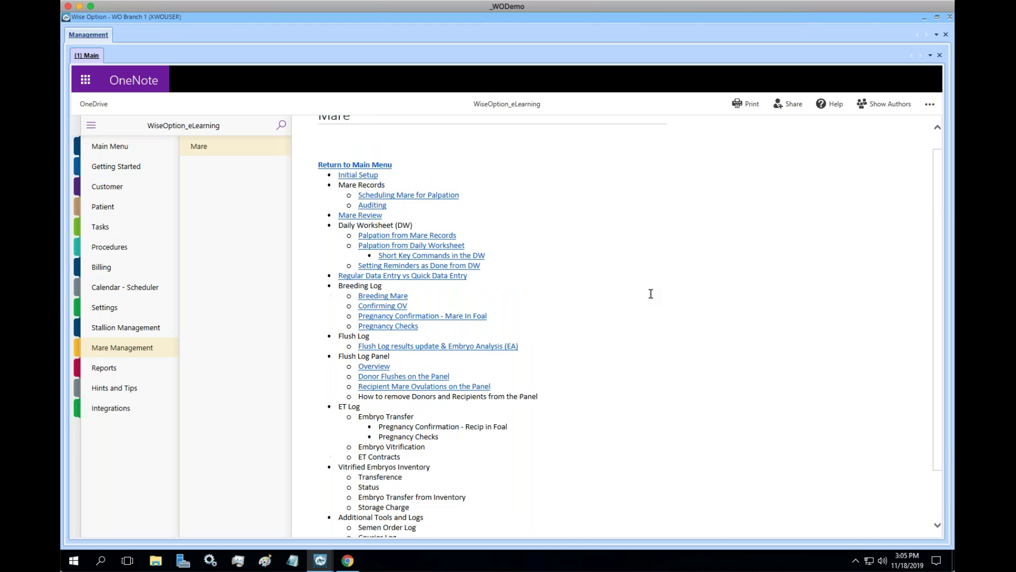
left_click(135, 328)
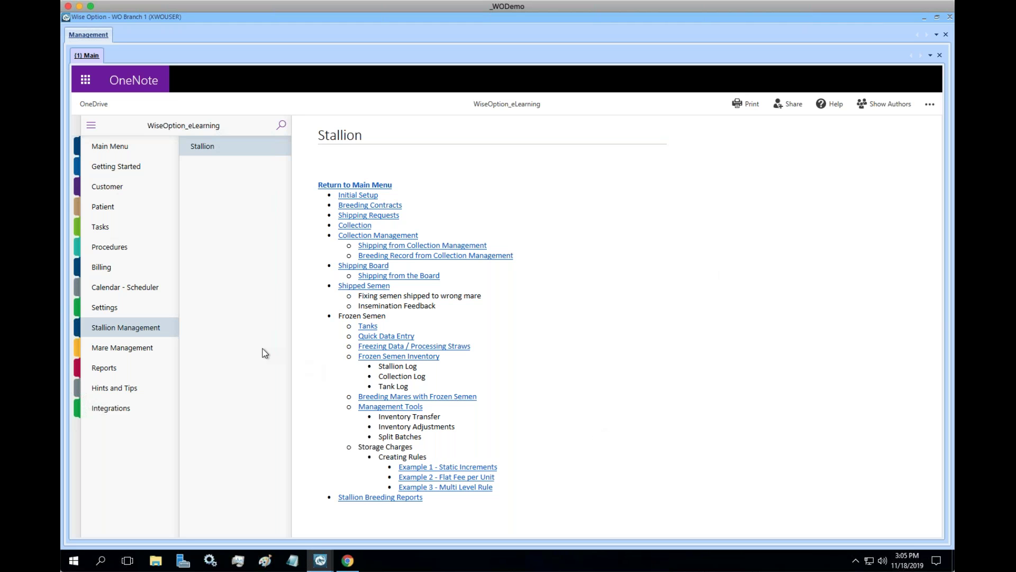
left_click(119, 148)
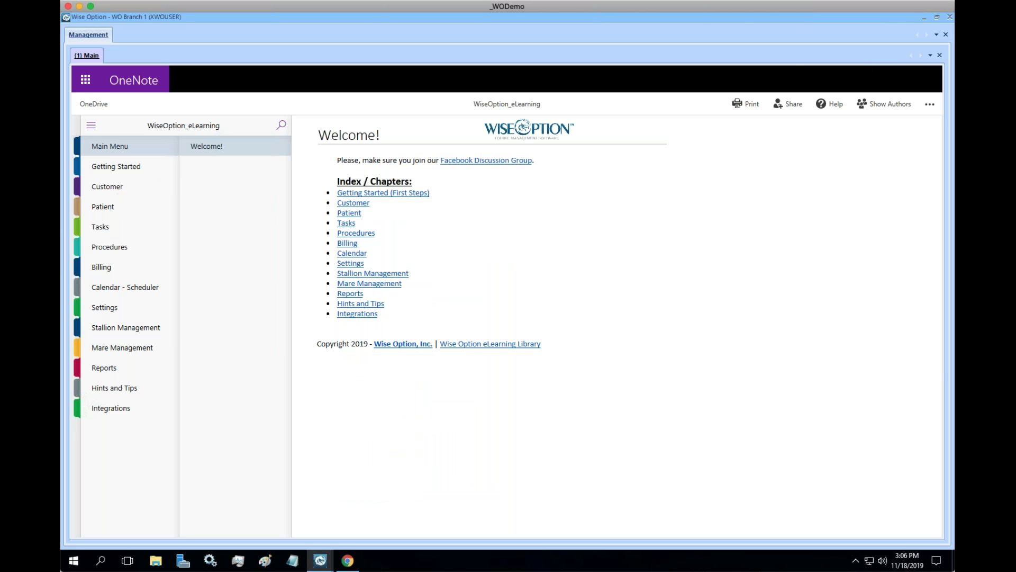
left_click(347, 560)
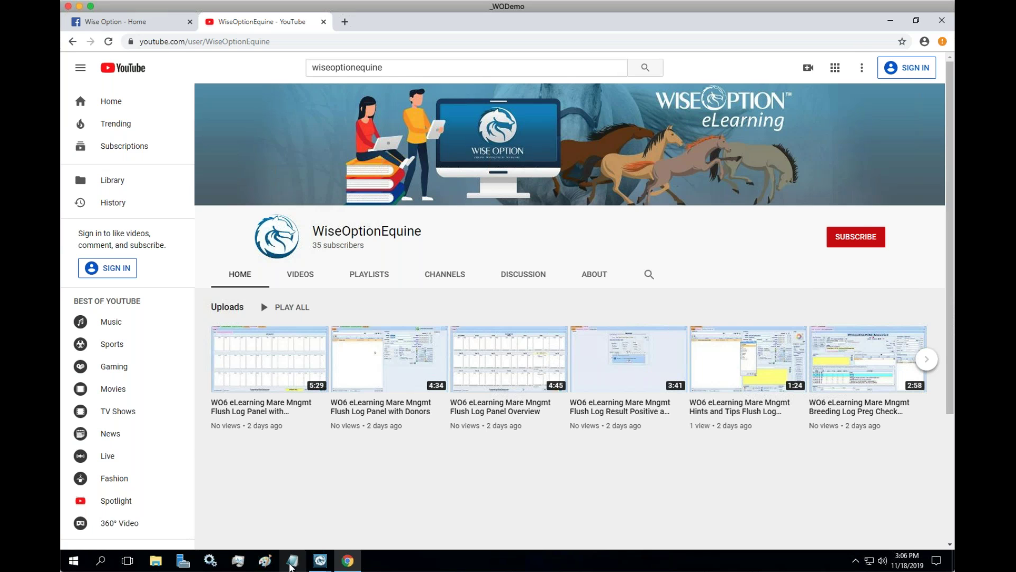
In a new Notepad note, enter two contact lines, each with a first name and phone number.
left_click(293, 560)
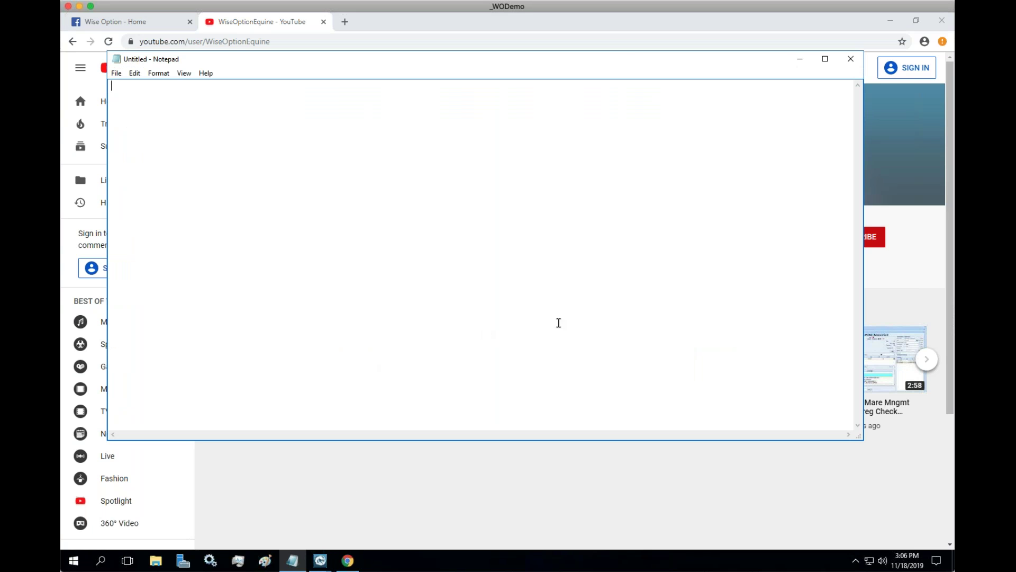
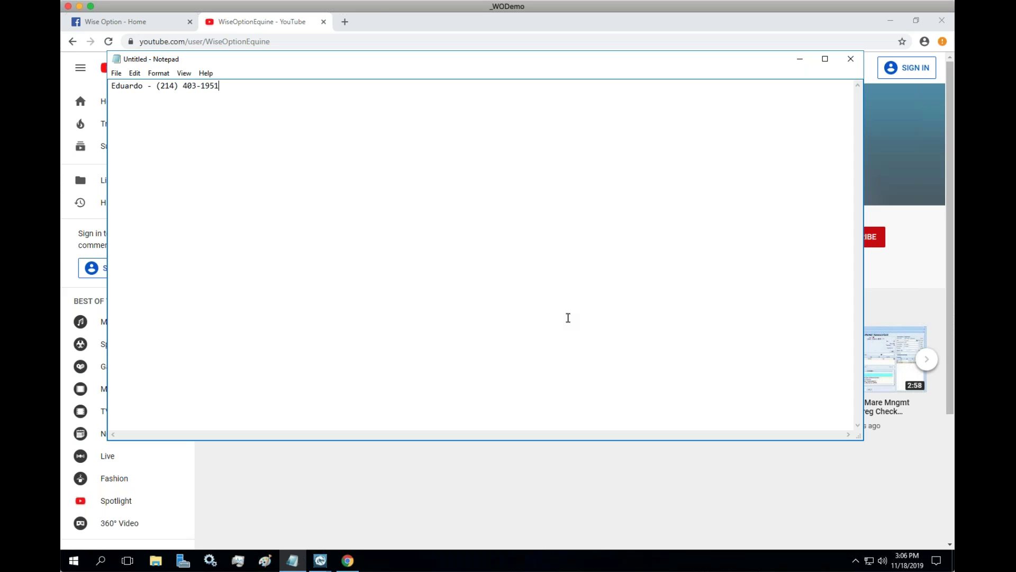
key("Return")
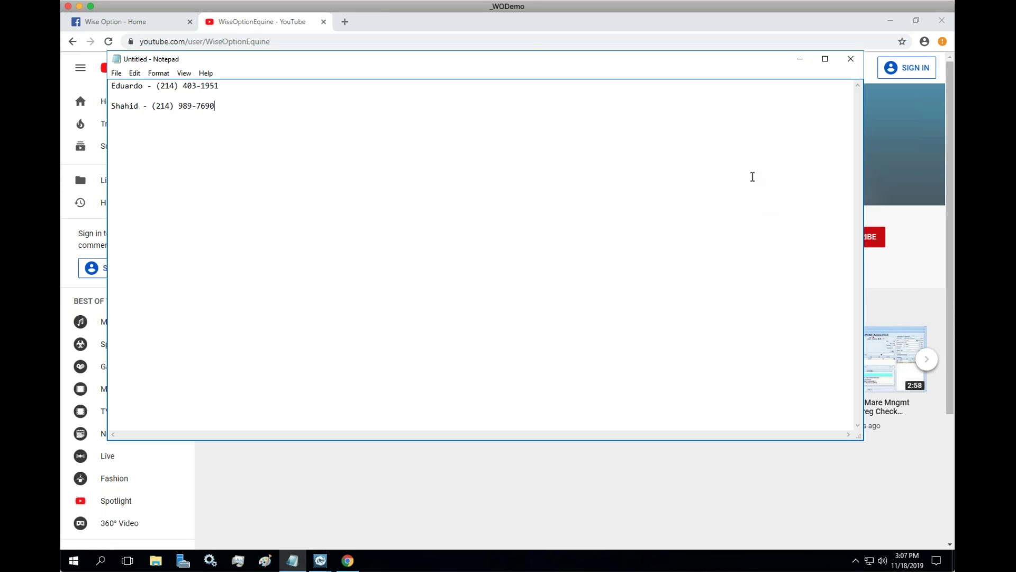
Hide Notepad, switch to the Wise Option Facebook tab and scroll up to the visitor-view cover photo.
left_click(801, 61)
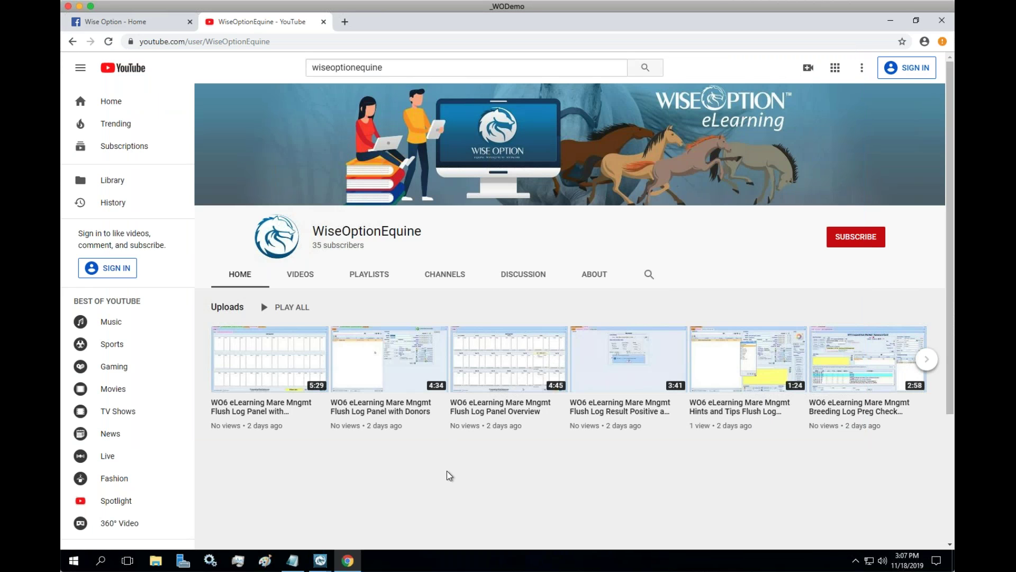
left_click(139, 22)
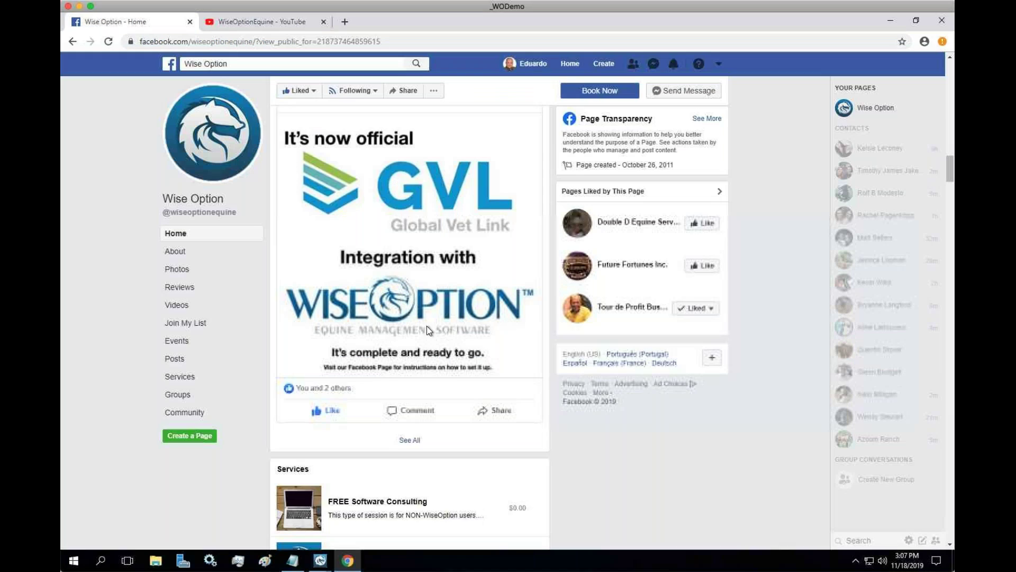
scroll(762, 276, "down", 5)
scroll(760, 273, "up", 8)
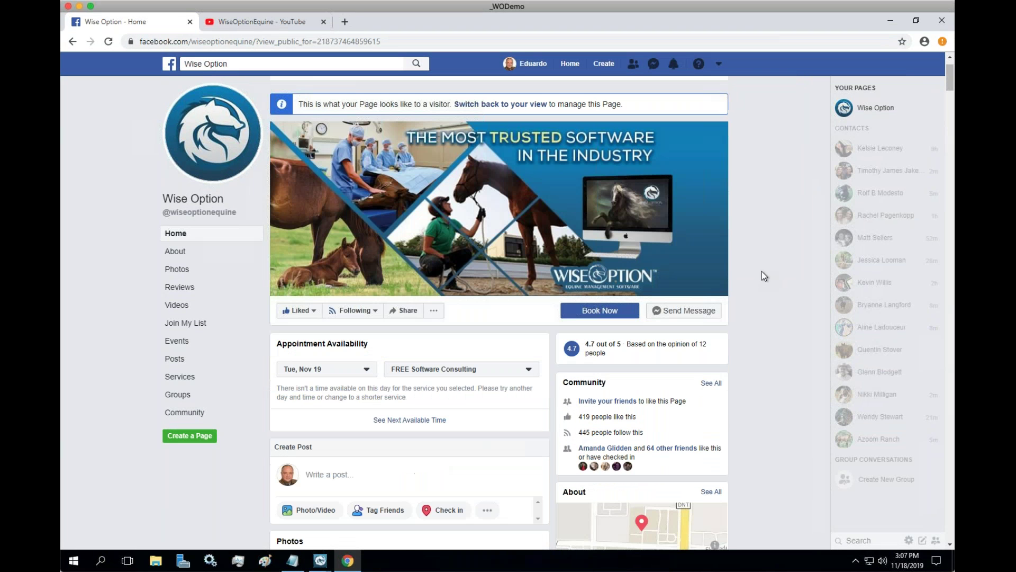
scroll(763, 271, "down", 1)
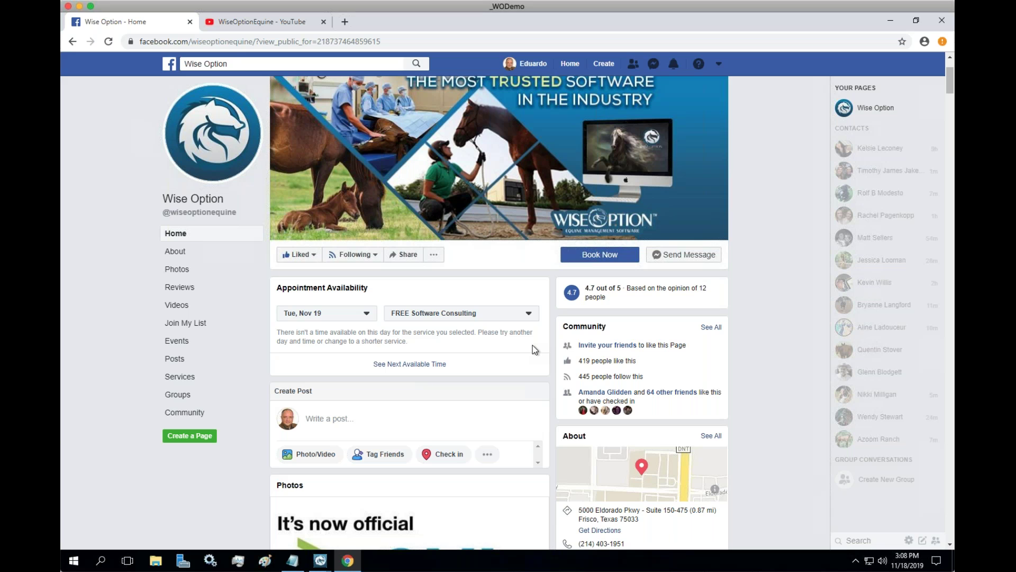
scroll(532, 346, "up", 1)
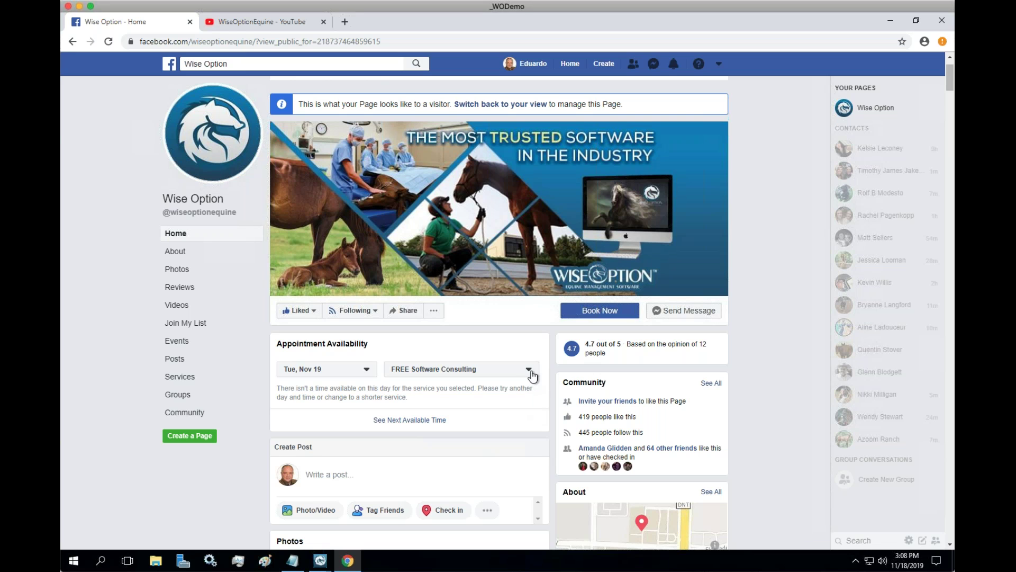
Set the Appointment Availability service to Wise Option Support, leaving the date unchanged.
left_click(531, 374)
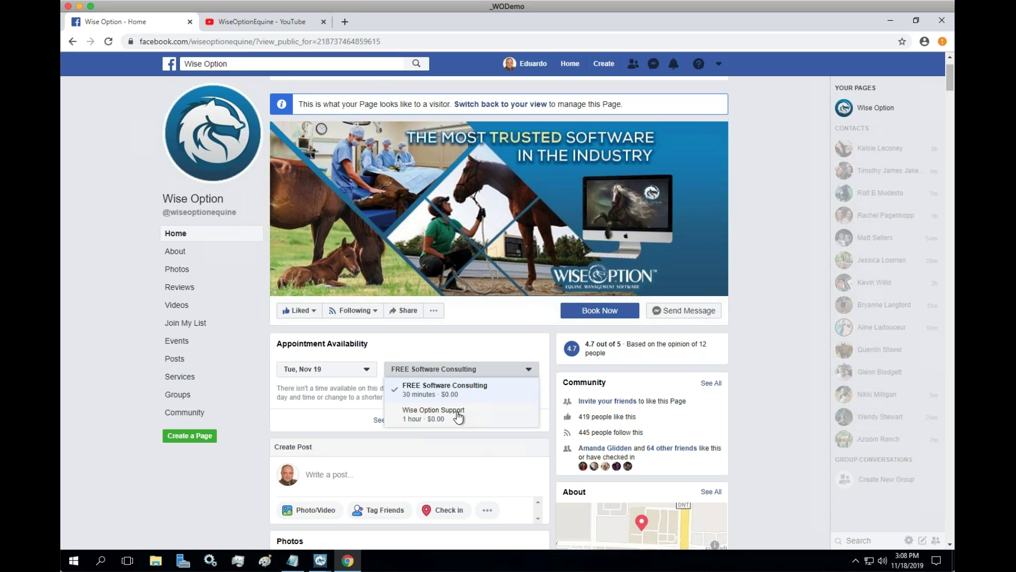
left_click(458, 417)
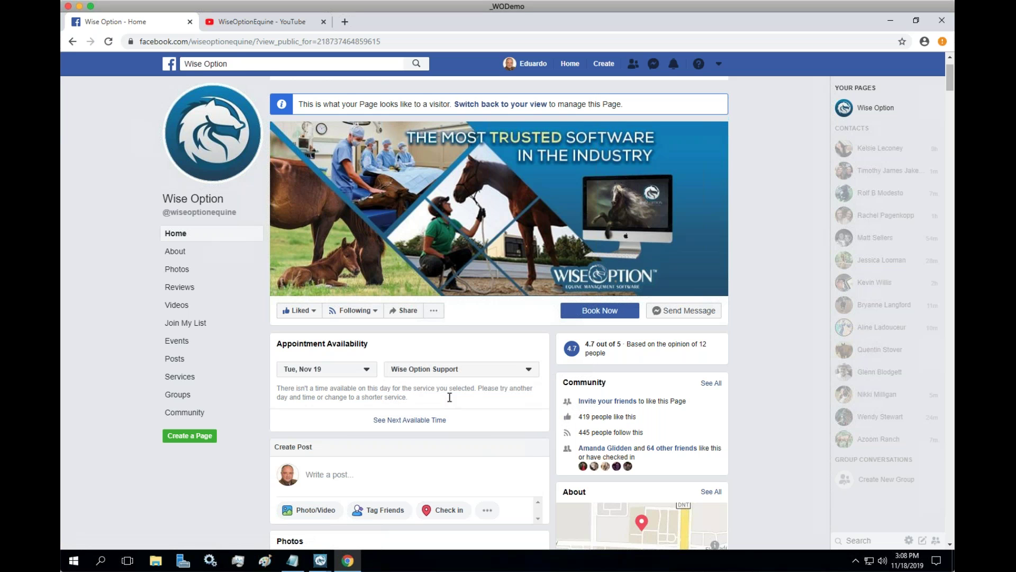
left_click(364, 374)
left_click(403, 394)
Minimize the Wise Option eLearning window and bring the main Wise Option window forward.
left_click(320, 561)
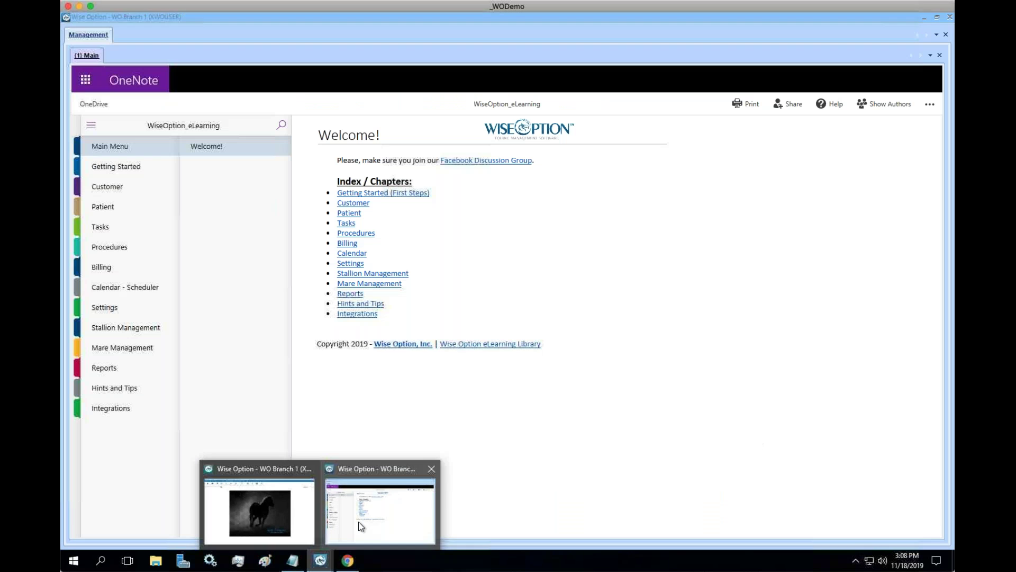
left_click(358, 523)
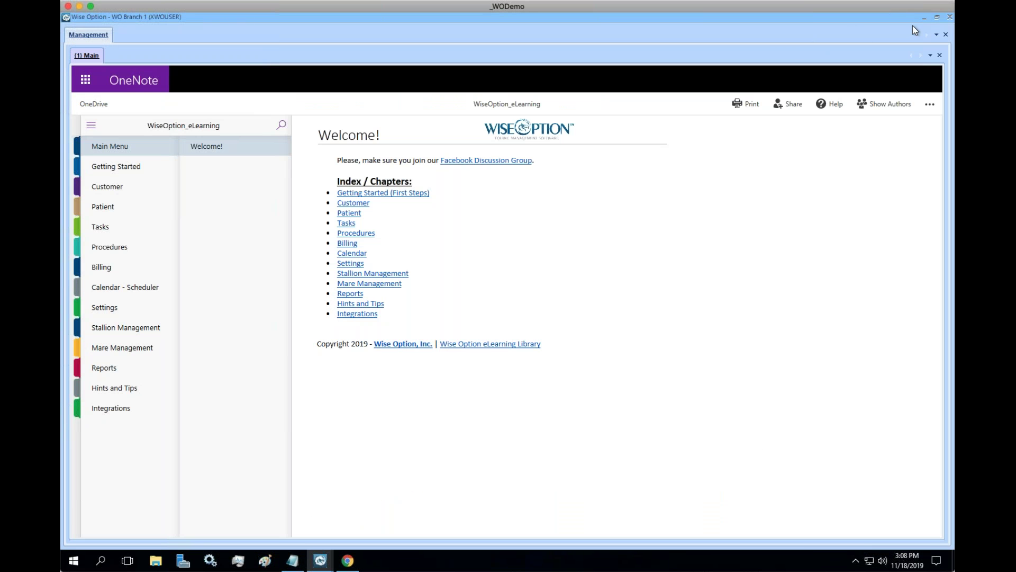
left_click(948, 19)
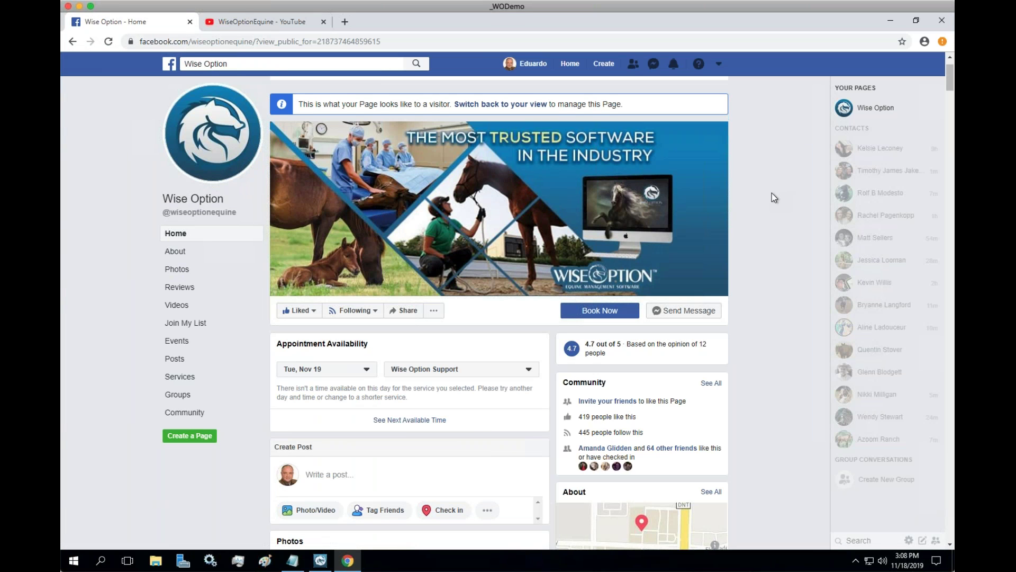
left_click(320, 560)
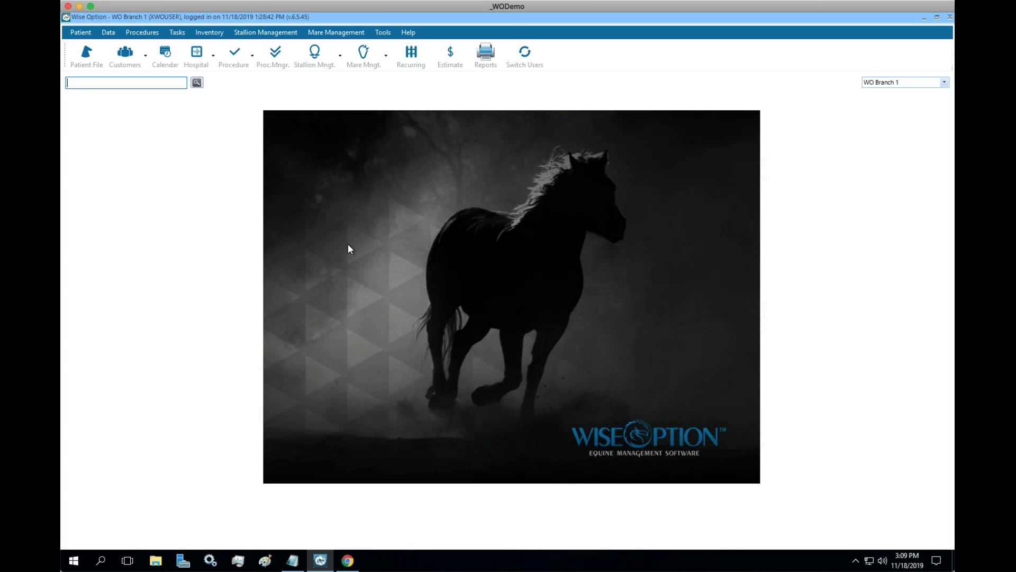
left_click(327, 66)
left_click(342, 79)
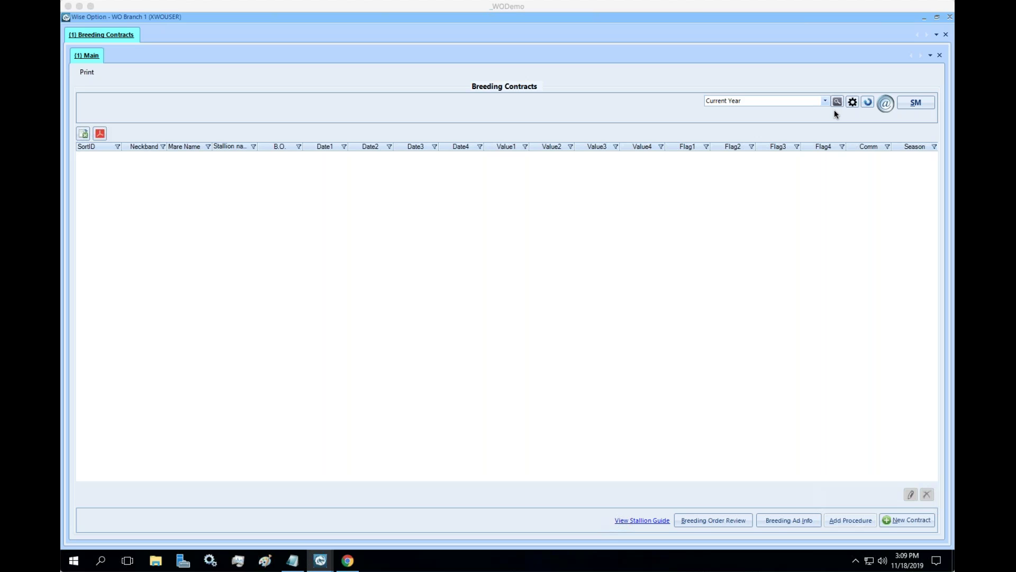
left_click(579, 123)
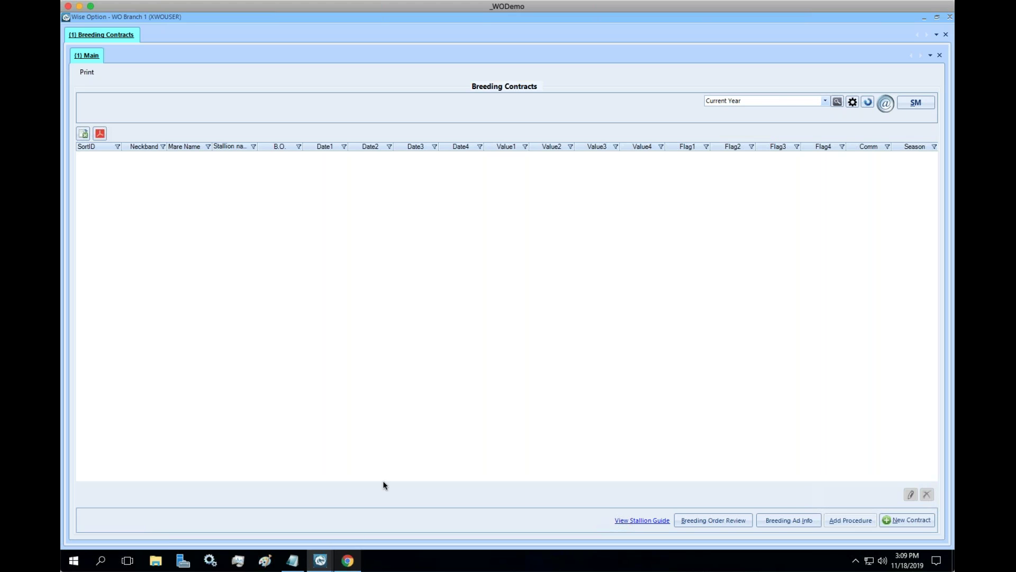
left_click(949, 18)
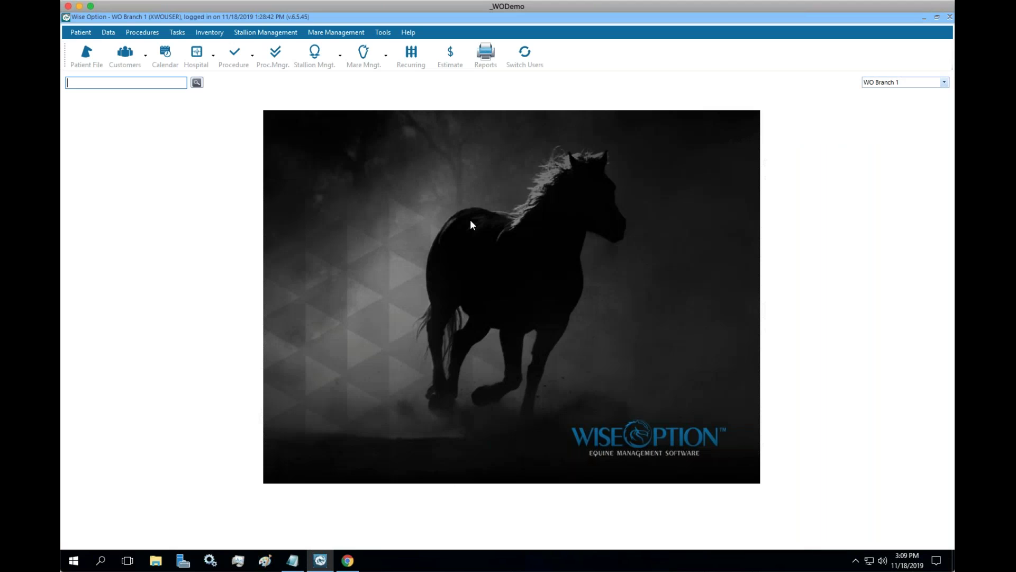
left_click(409, 33)
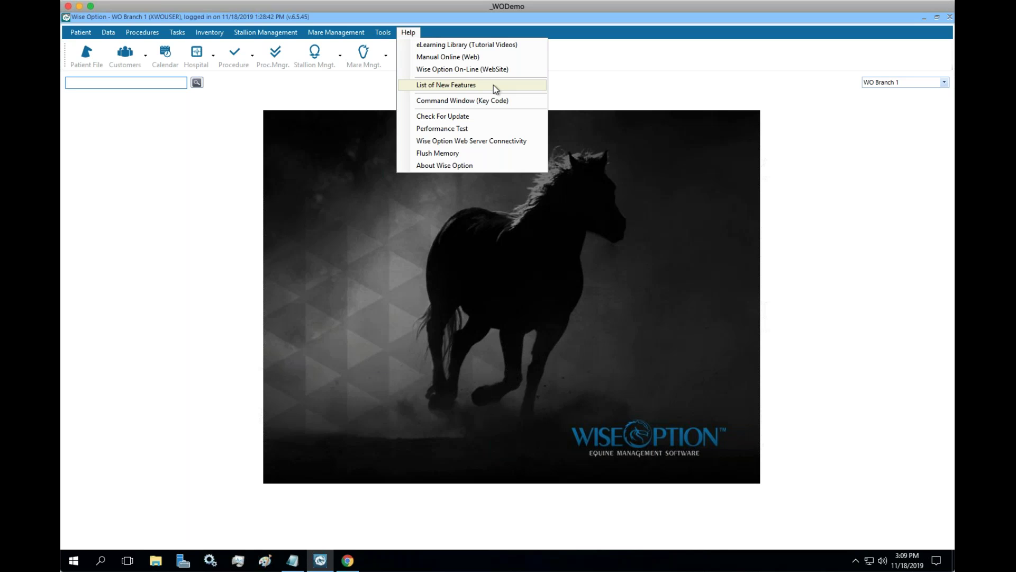
left_click(649, 172)
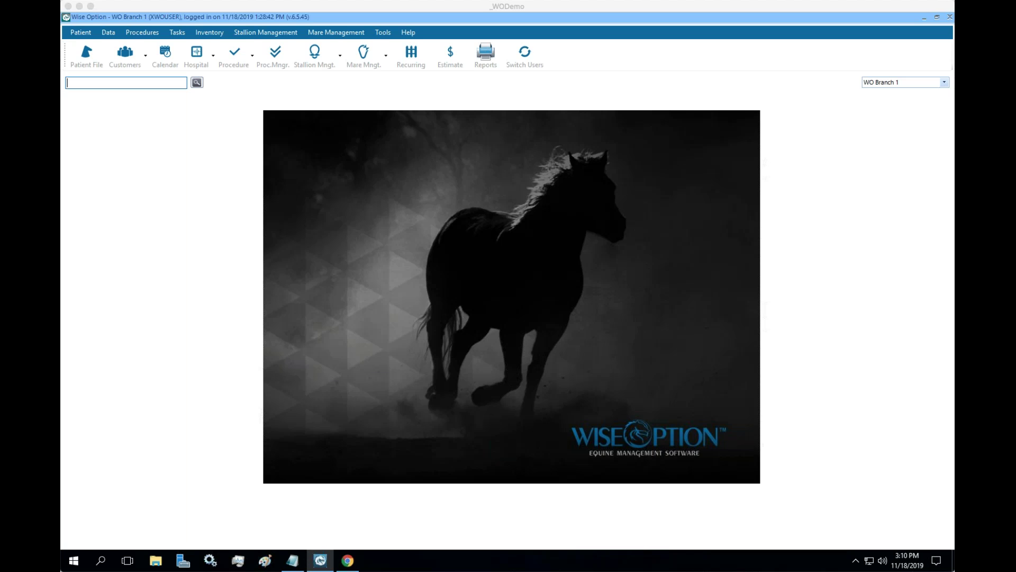
left_click(854, 281)
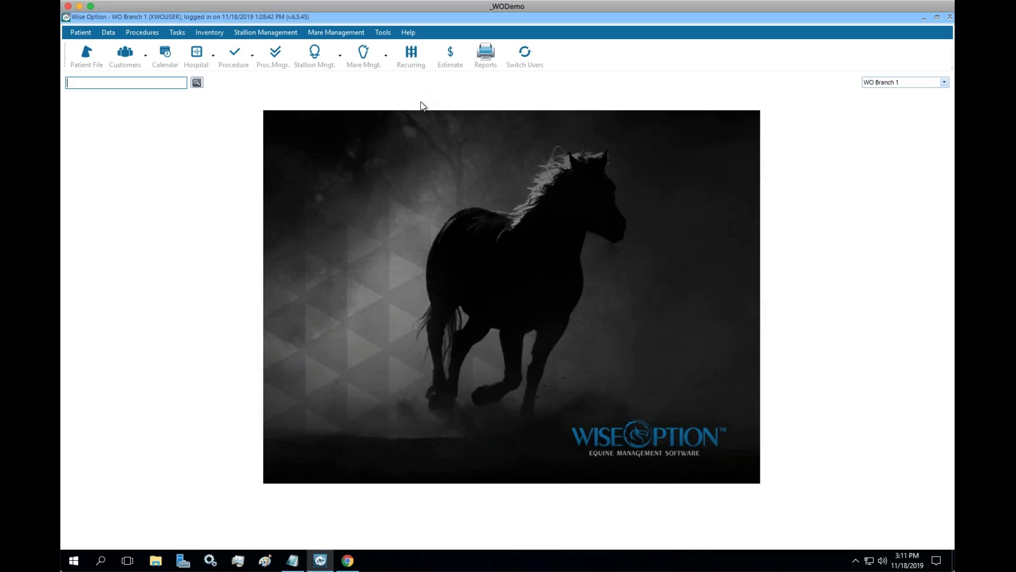
left_click(385, 37)
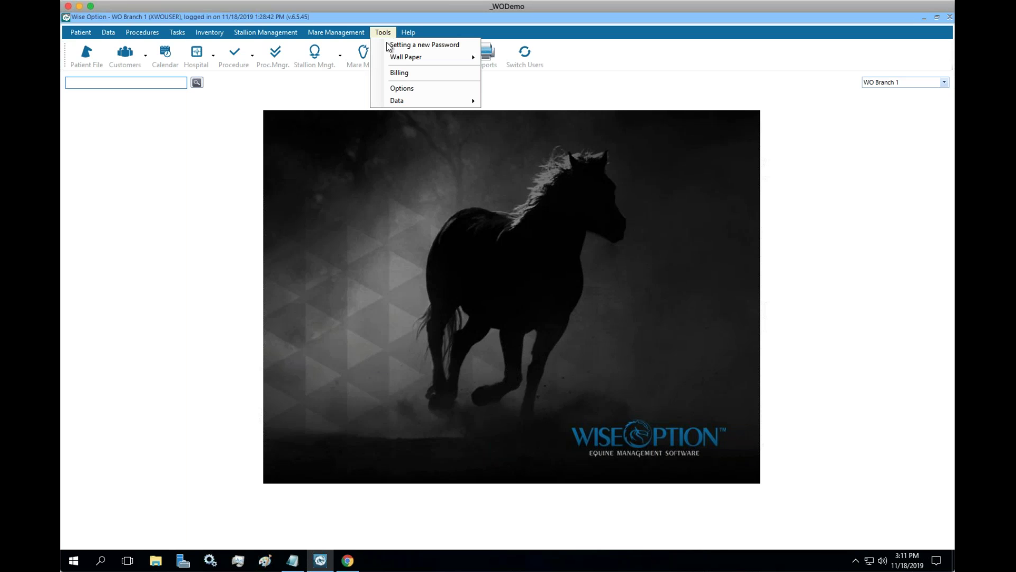
mouse_move(459, 103)
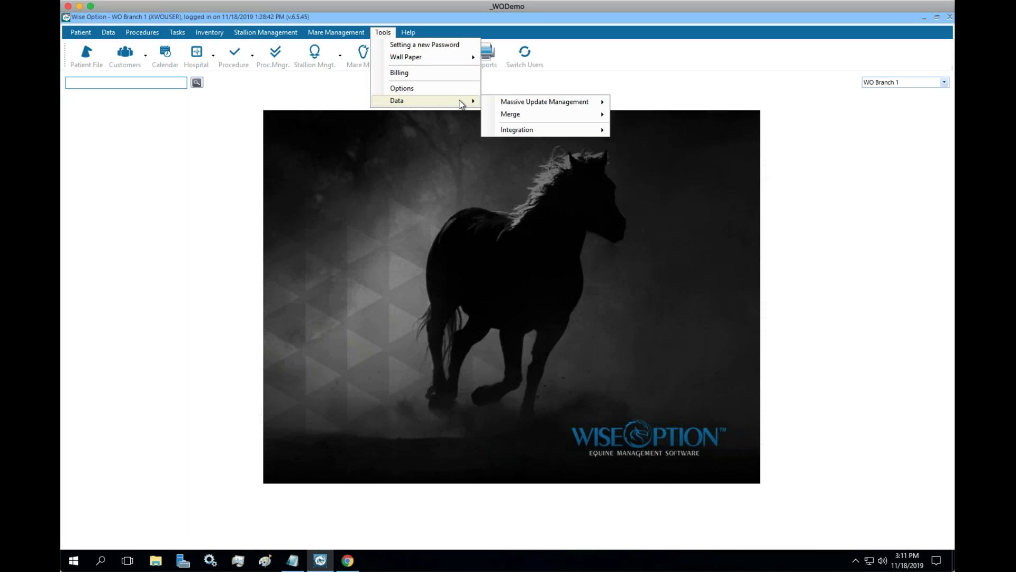
mouse_move(581, 132)
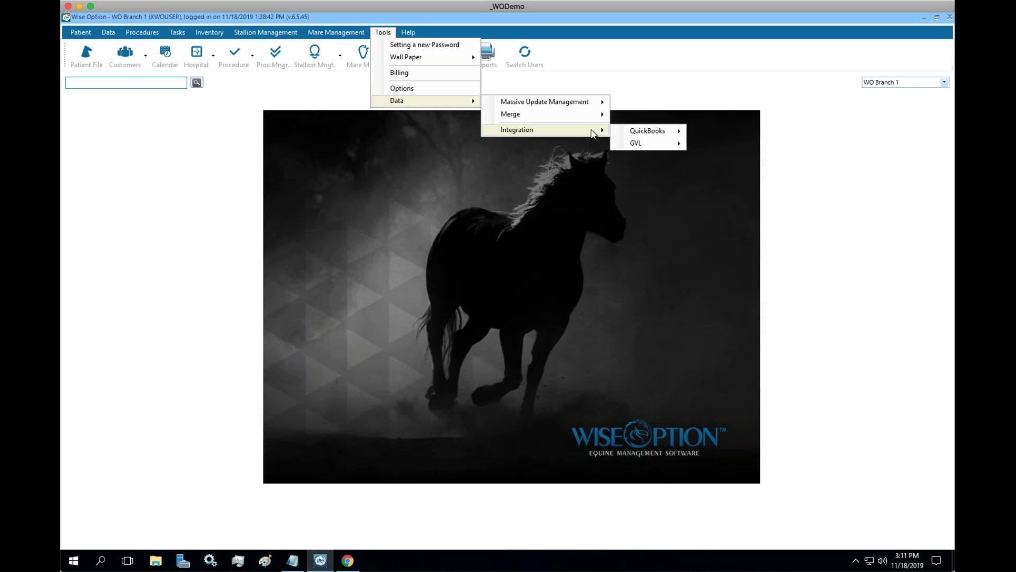
mouse_move(680, 143)
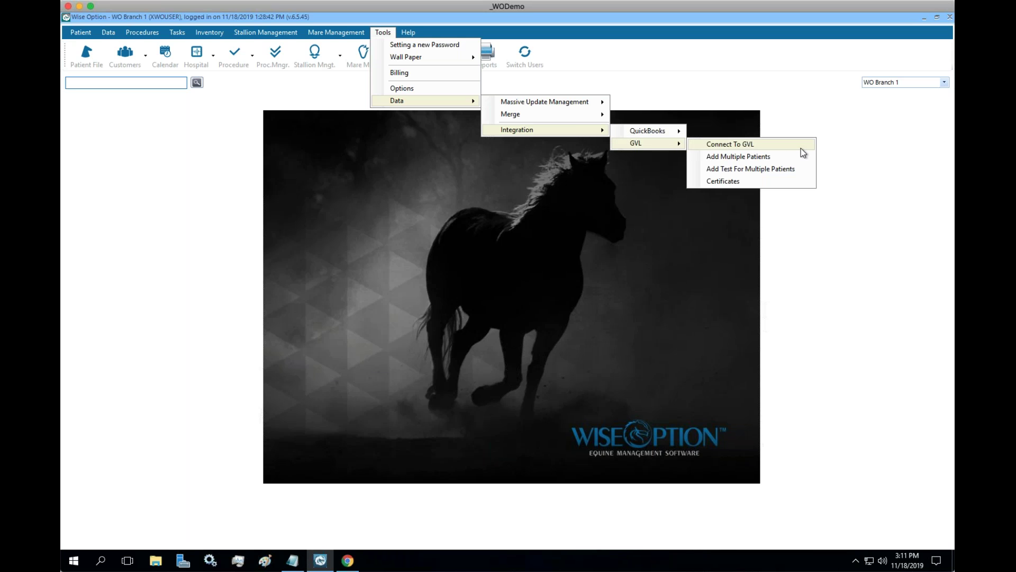
left_click(802, 148)
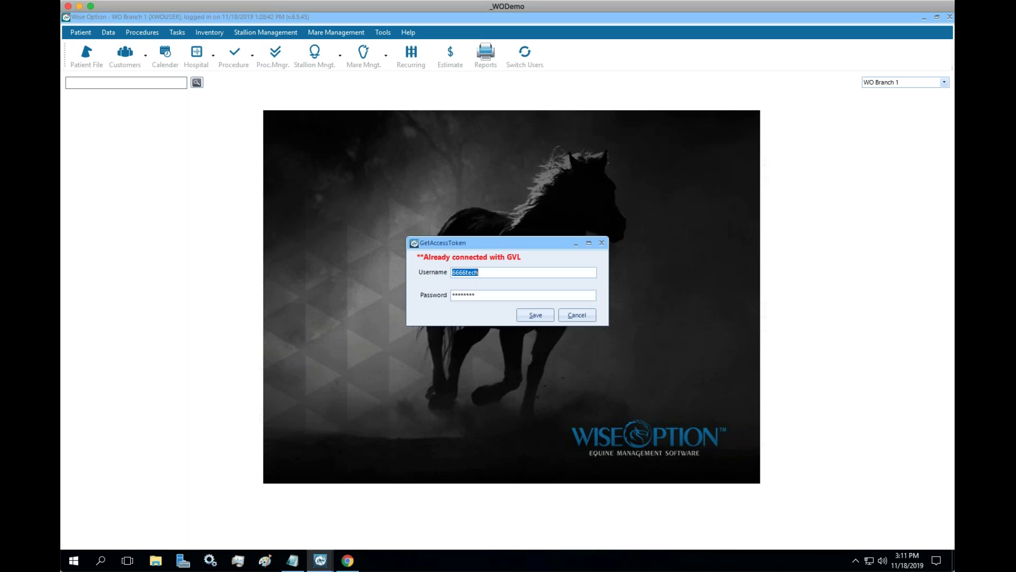
left_click(601, 243)
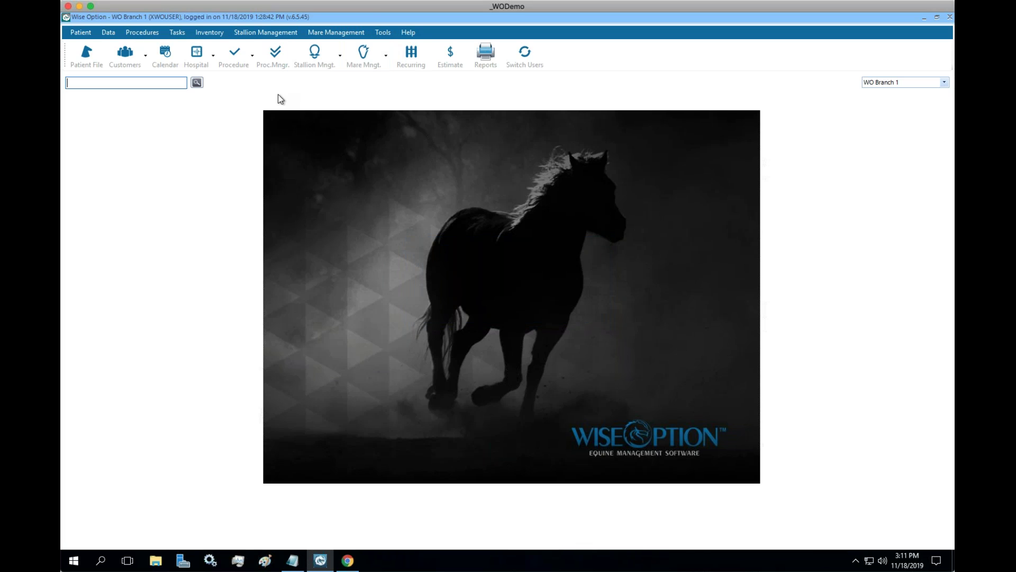
left_click(87, 55)
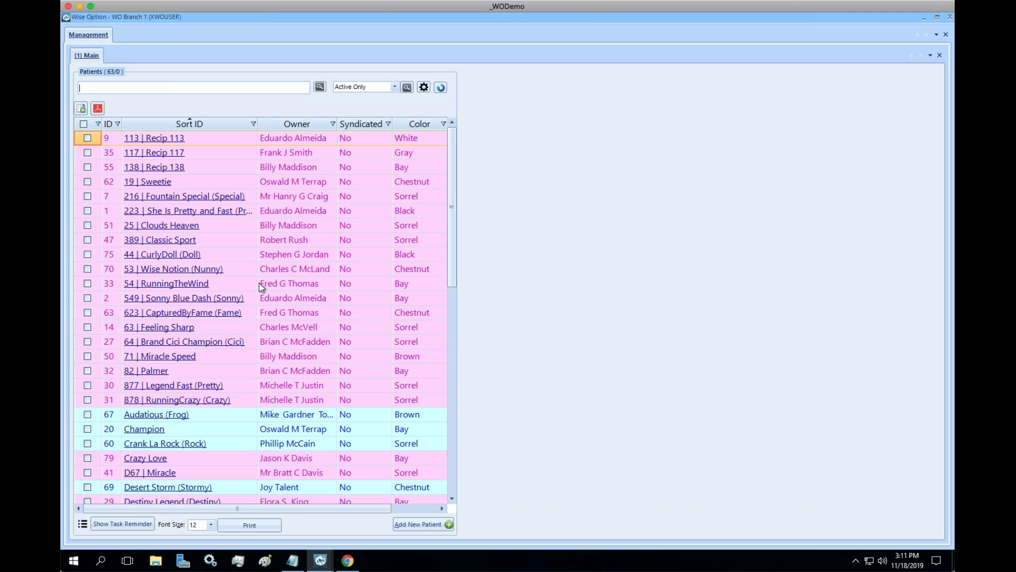
left_click(182, 270)
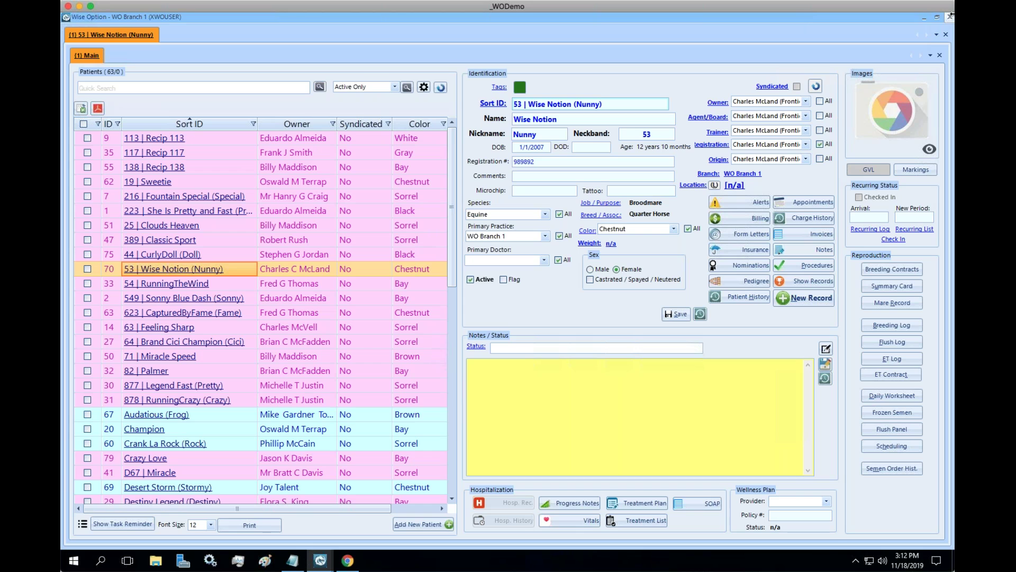
left_click(934, 29)
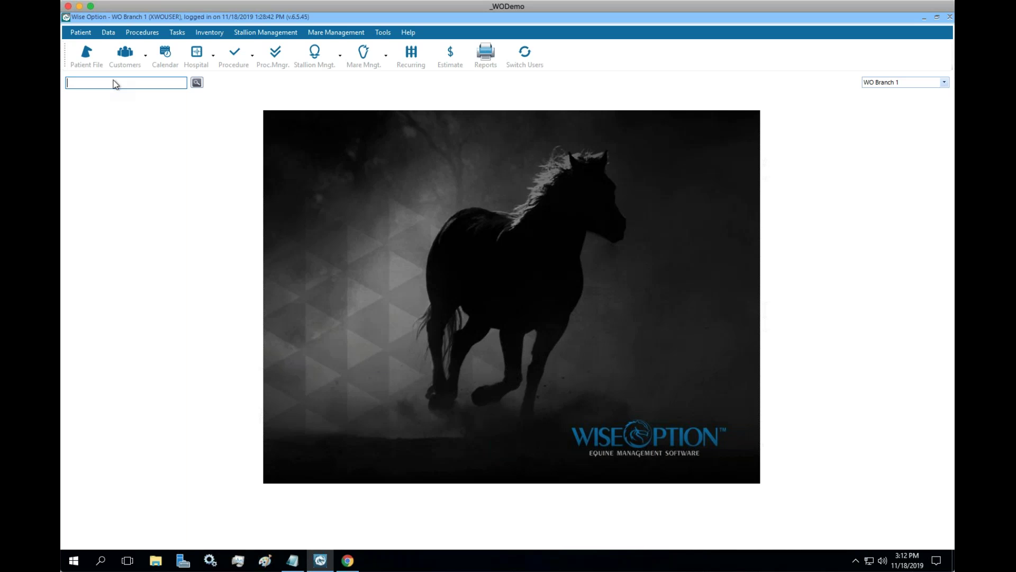
Open patient 63 | Feeling Sharp, view its procedures and reminders, then return to the main record.
left_click(86, 55)
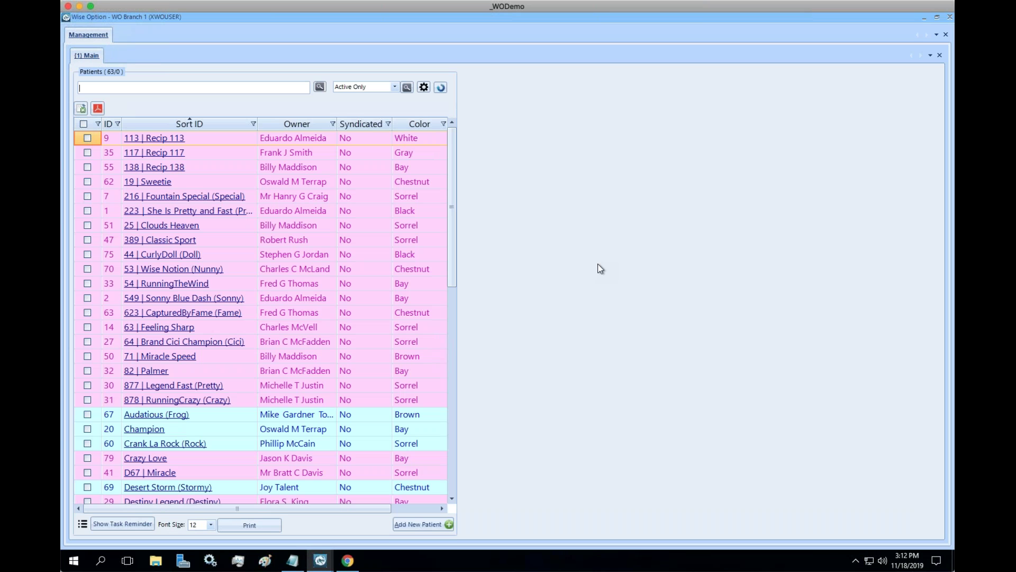
left_click(192, 328)
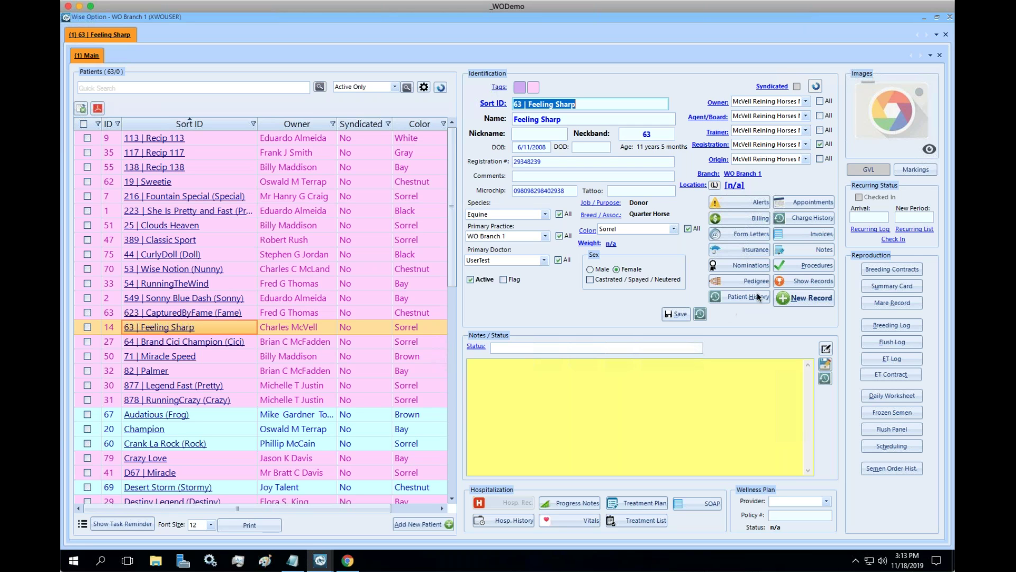
left_click(793, 271)
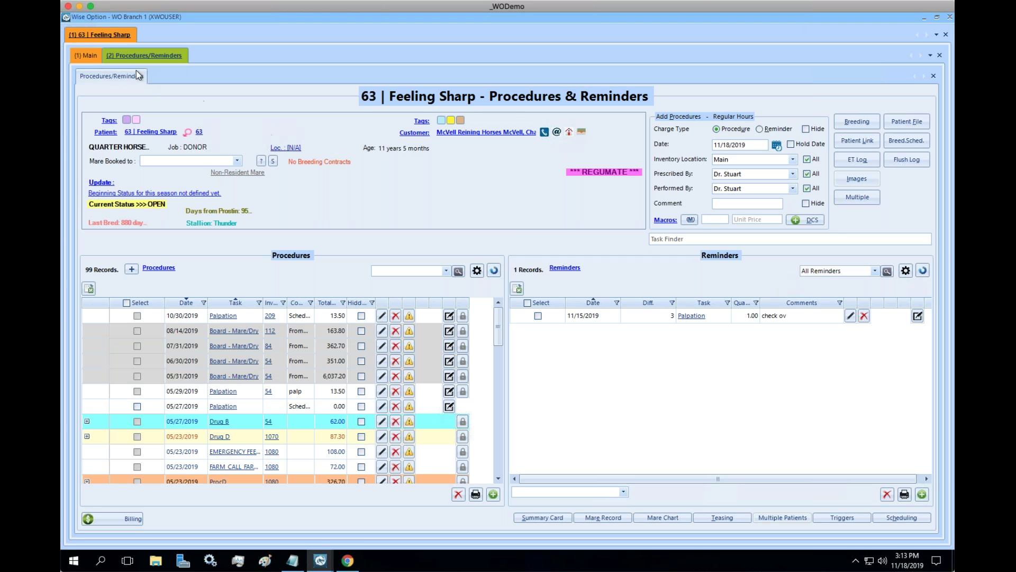
left_click(86, 55)
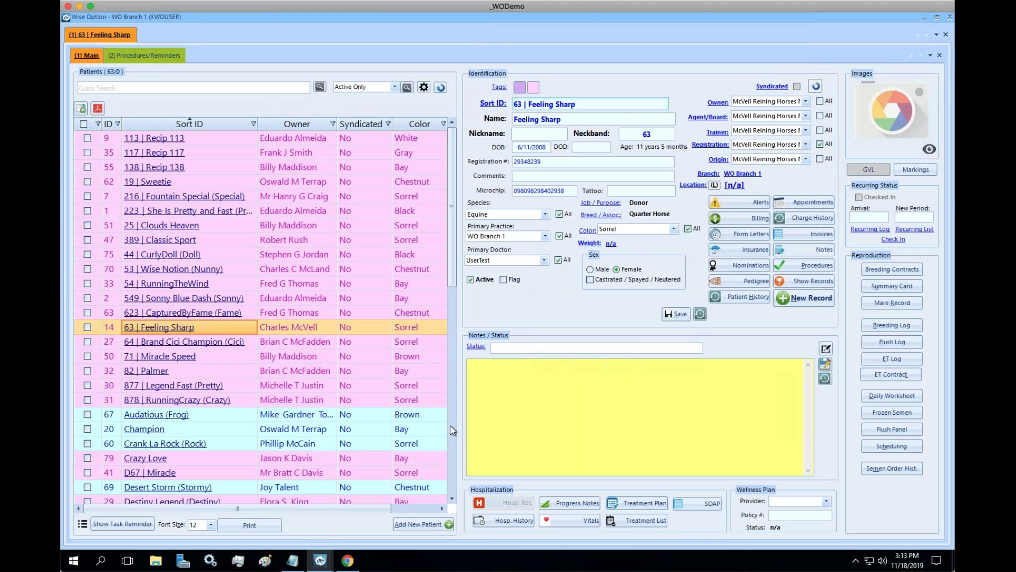
Create and save a new Ambulatory invoice for Feeling Sharp, then begin adding charges.
left_click(804, 298)
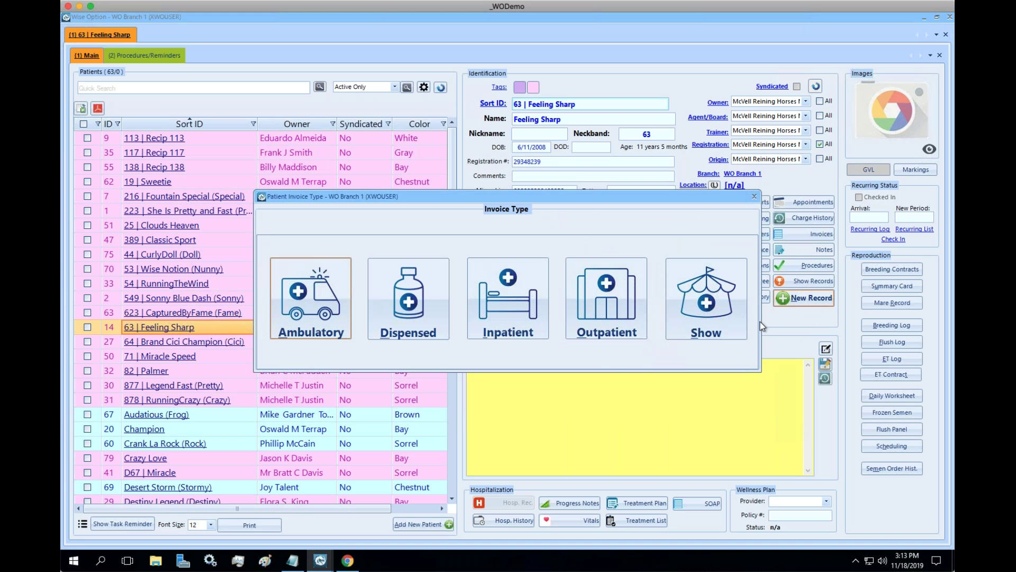
left_click(333, 320)
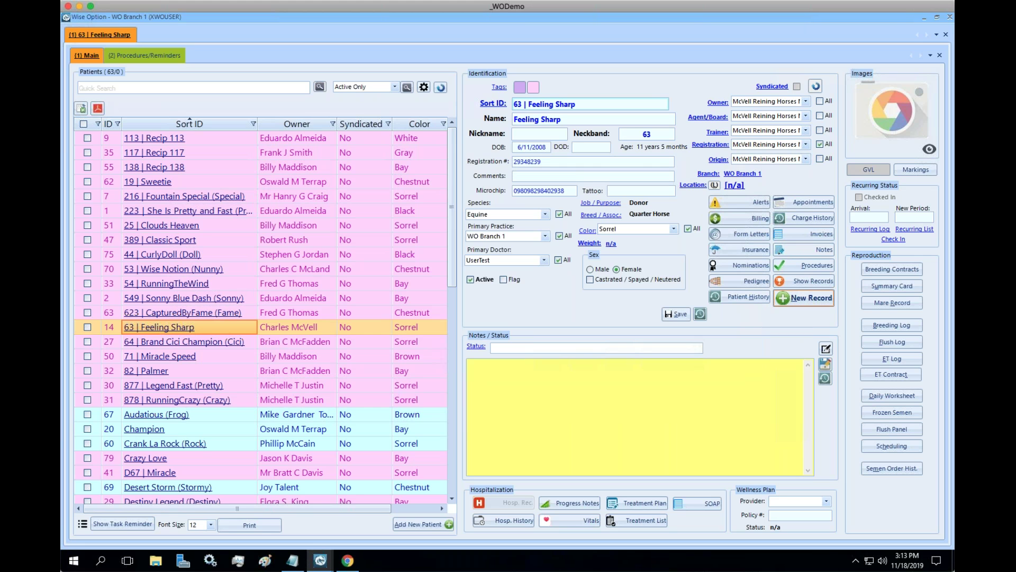
left_click(809, 233)
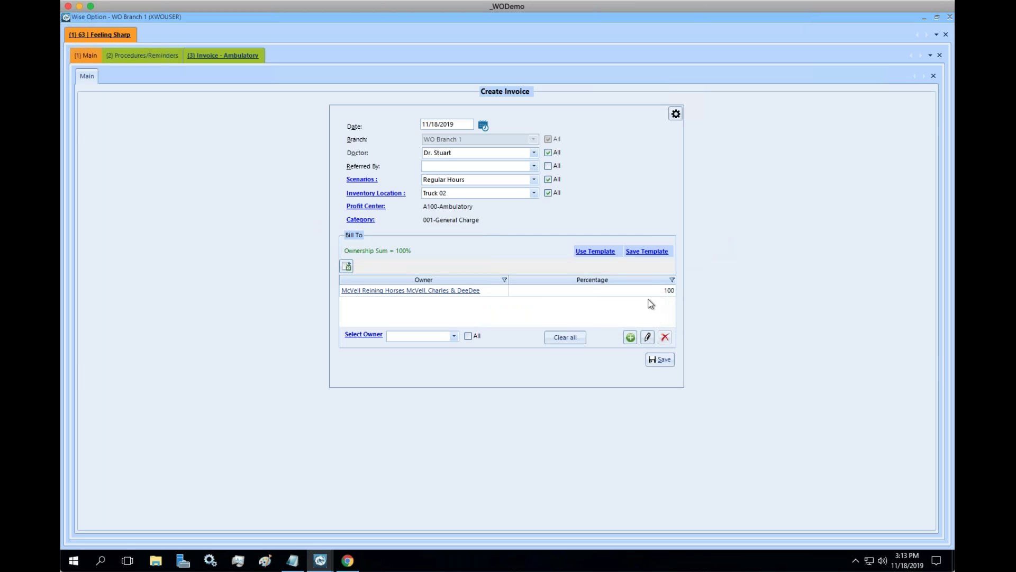
left_click(658, 359)
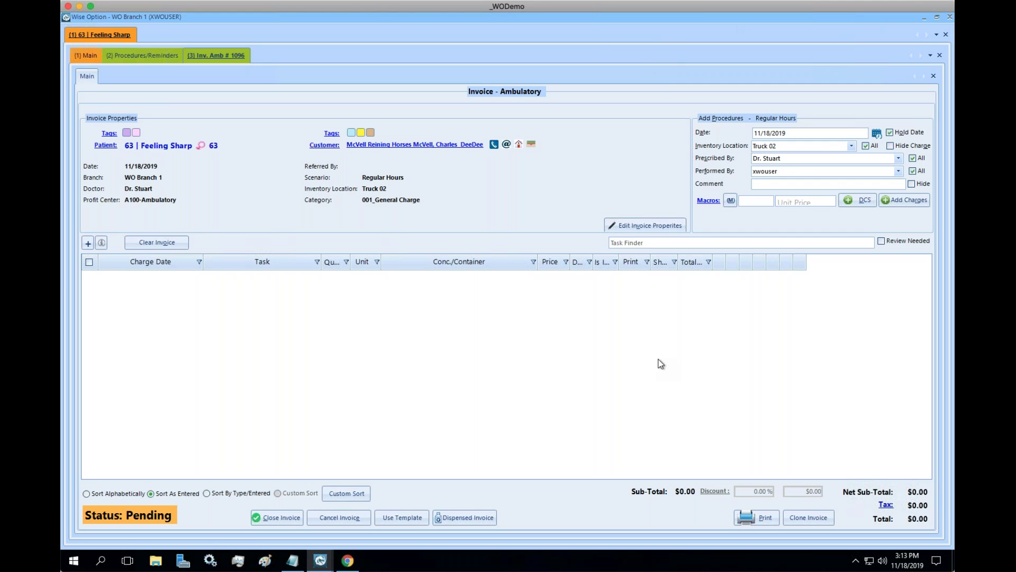
left_click(891, 202)
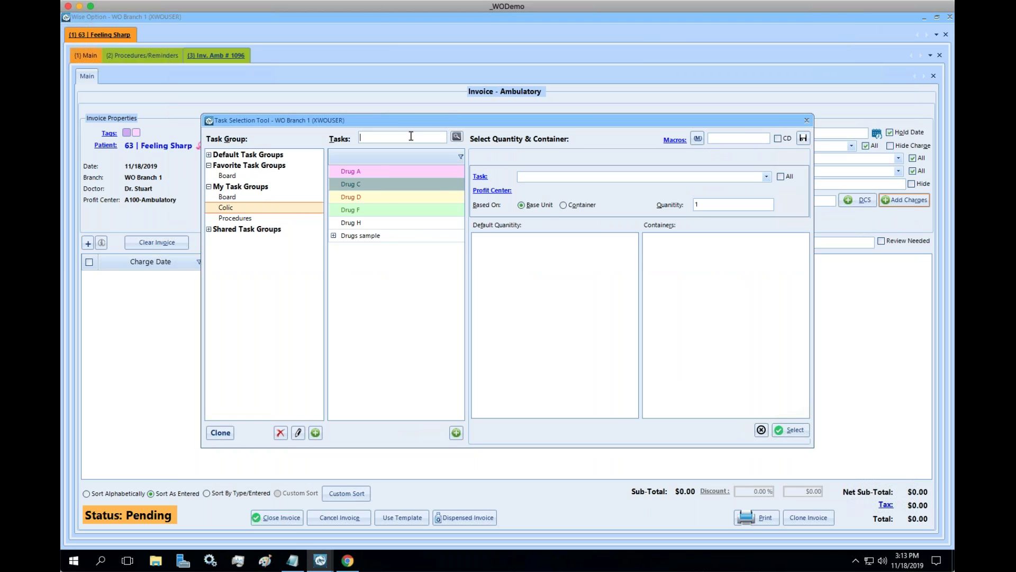
Search tasks for 'drug' and add Drug G, 10 mls from the 100 mls bottle, with admin fee.
type("ray")
key("Return")
key("BackSpace")
key("BackSpace")
key("BackSpace")
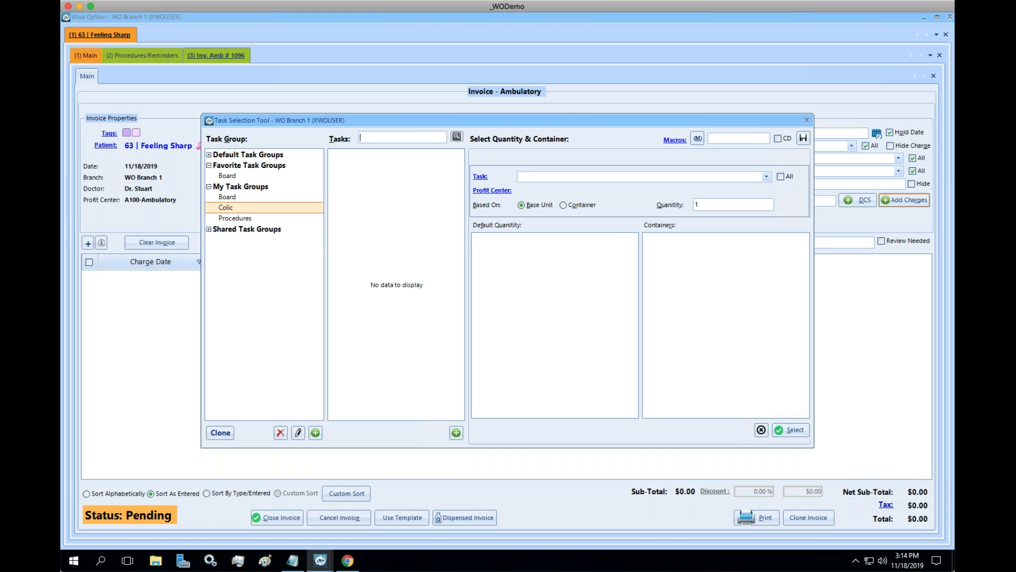
type("drug")
key("Return")
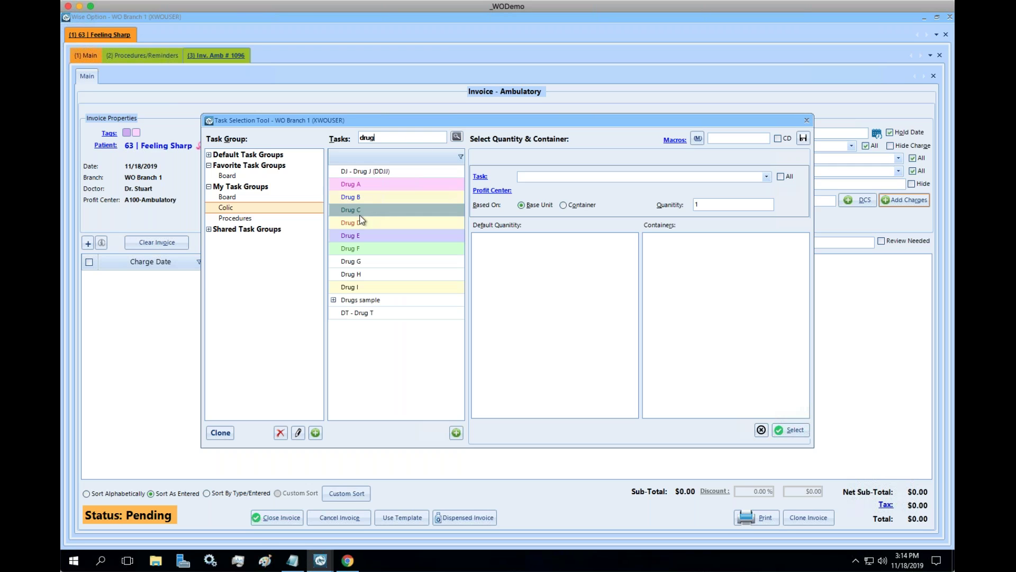
left_click(370, 263)
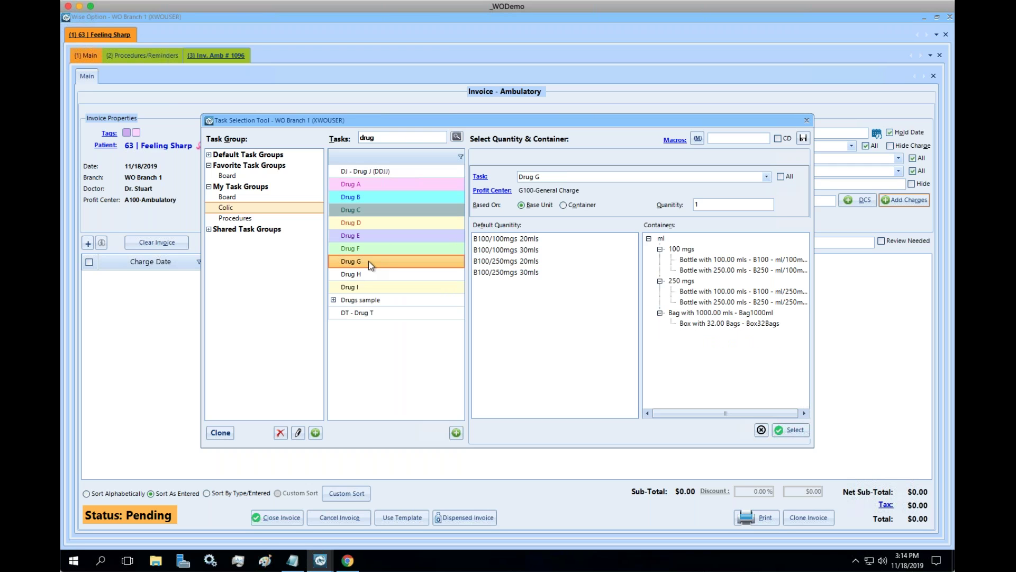
left_click(714, 260)
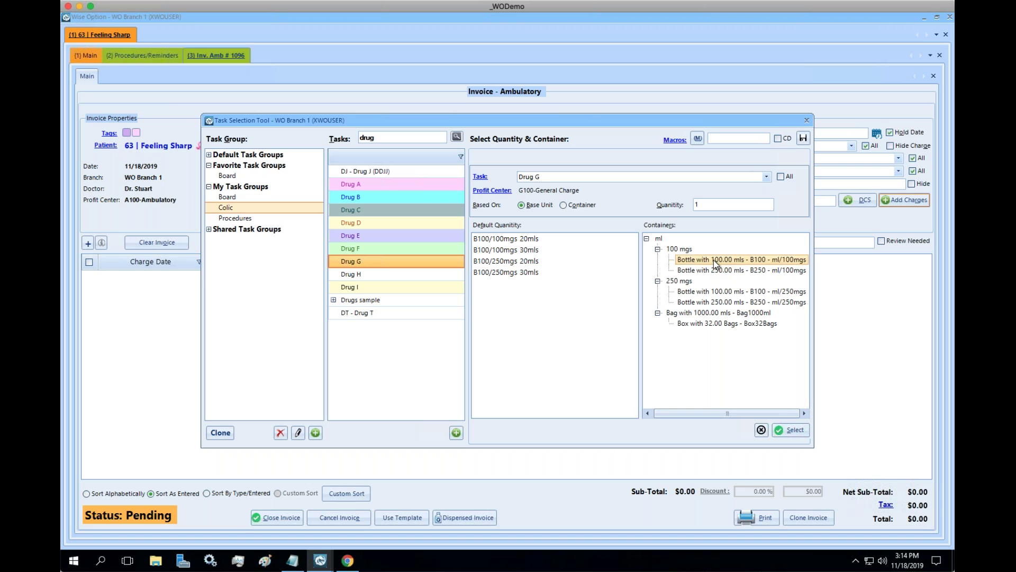
left_click(720, 206)
type("10")
left_click(793, 430)
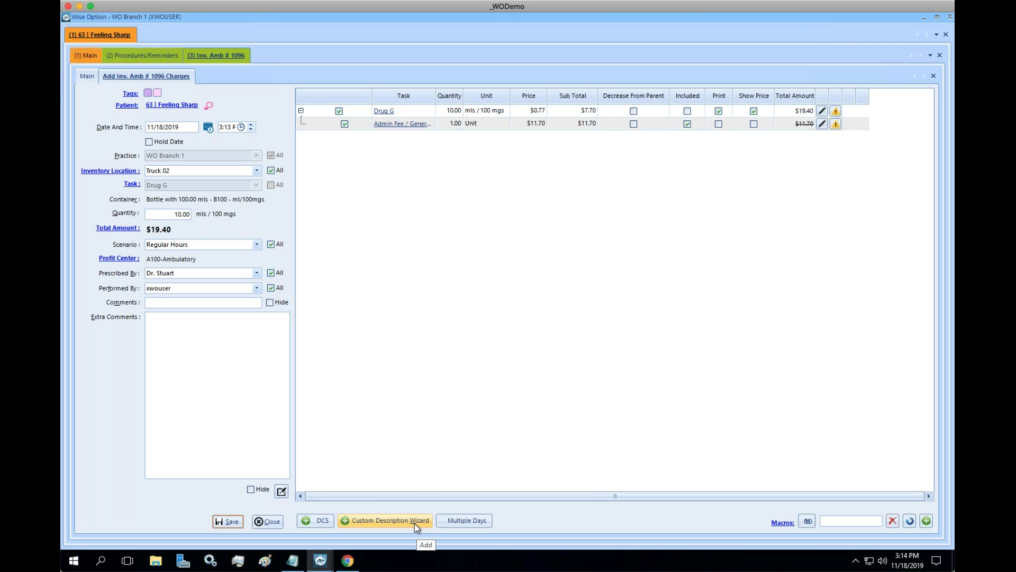
Open the Custom Description Wizard for the Drug G charge with the Injections alias.
left_click(384, 524)
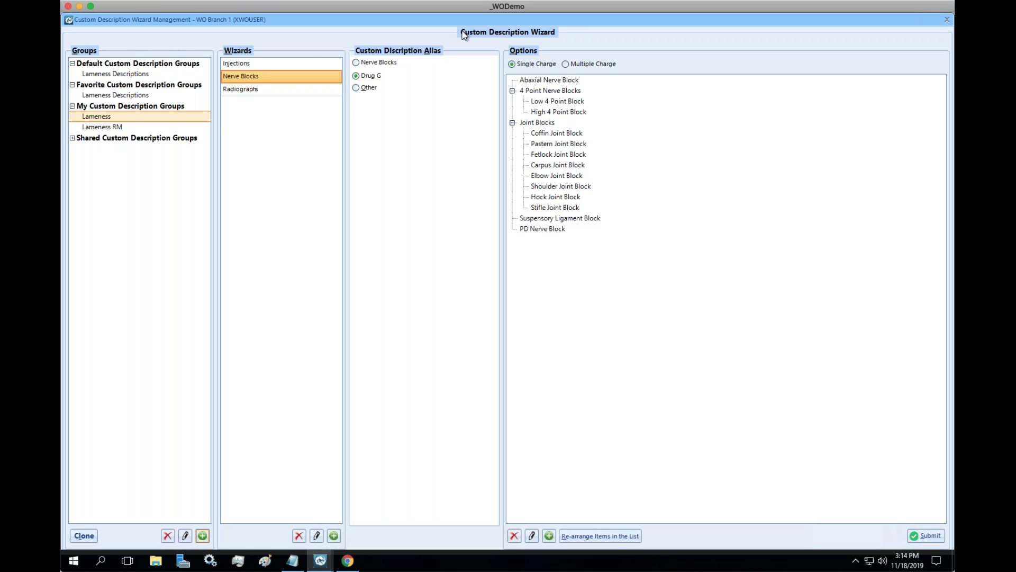
left_click(253, 66)
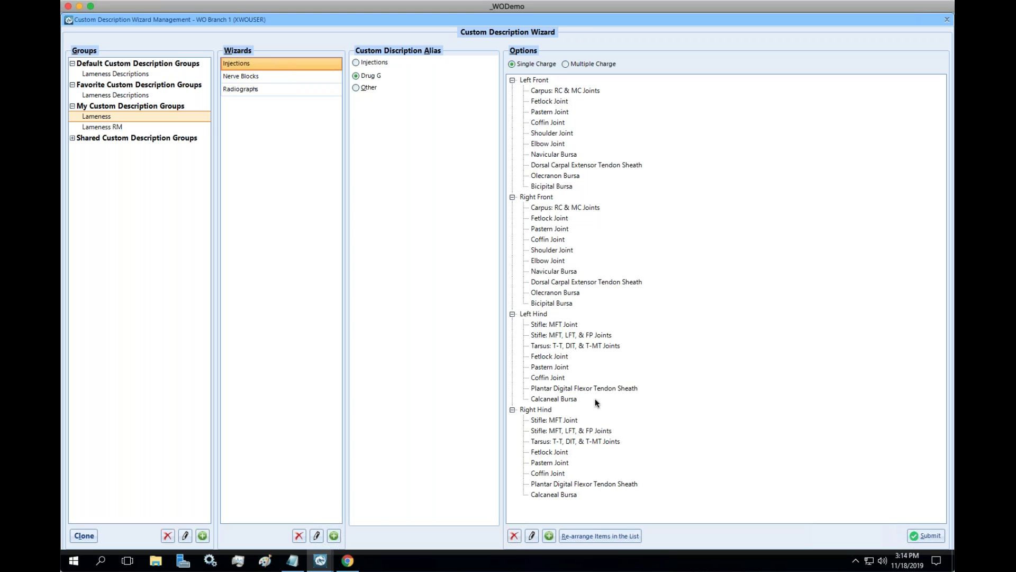
left_click(356, 63)
Browse the Nerve Blocks and Radiographs options, trying several Right and Left Fetlock views.
left_click(269, 76)
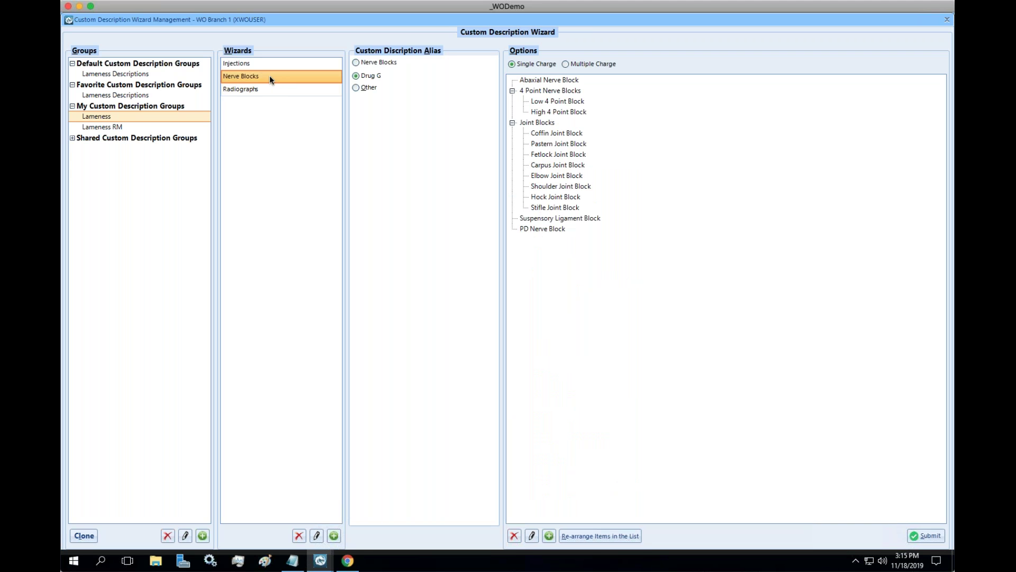
left_click(276, 88)
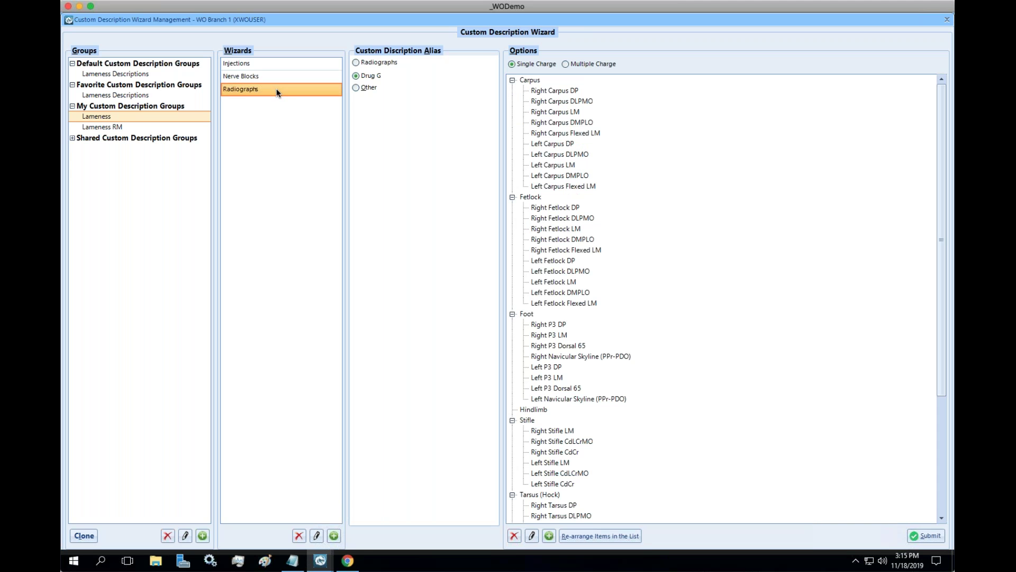
left_click(666, 229)
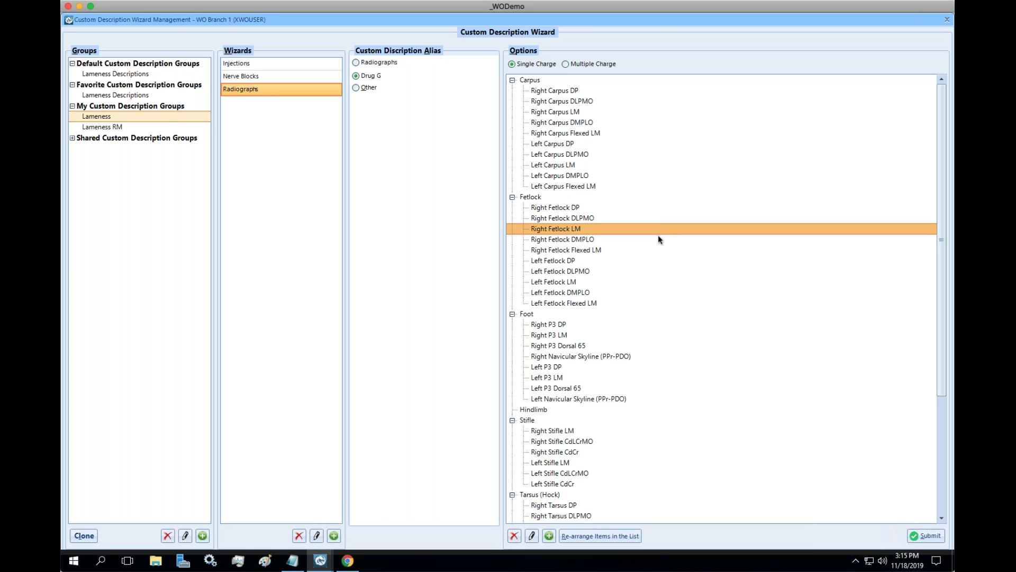
left_click(629, 239, "ctrl")
left_click(615, 251, "ctrl")
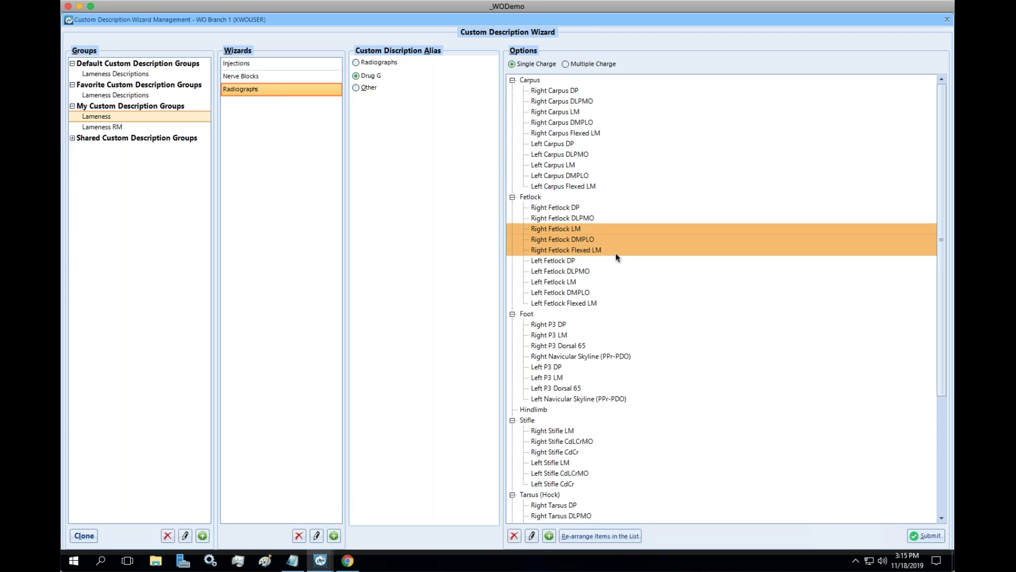
left_click(580, 229, "ctrl")
left_click(587, 239, "ctrl")
left_click(586, 260, "ctrl")
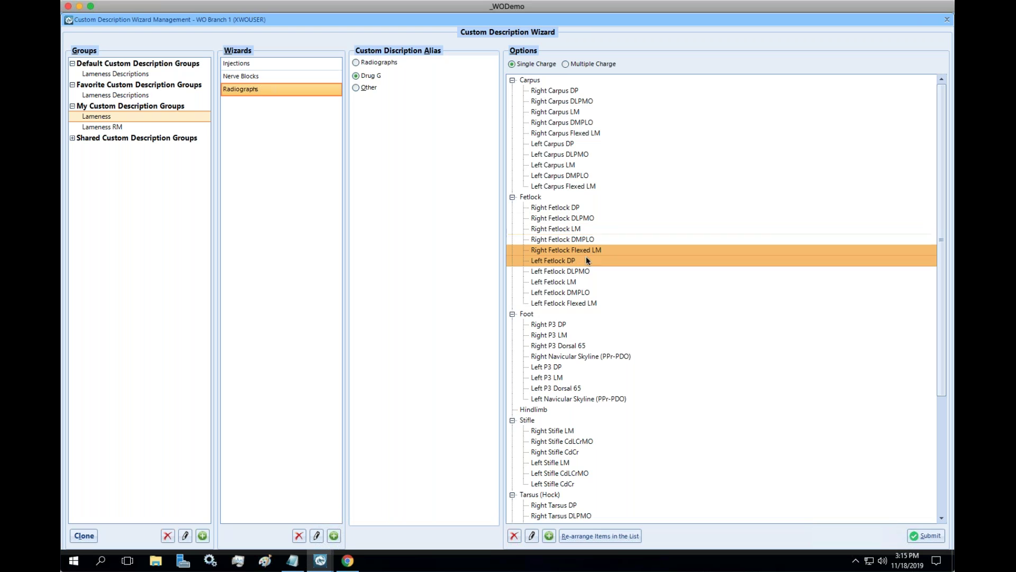
left_click(564, 259, "ctrl")
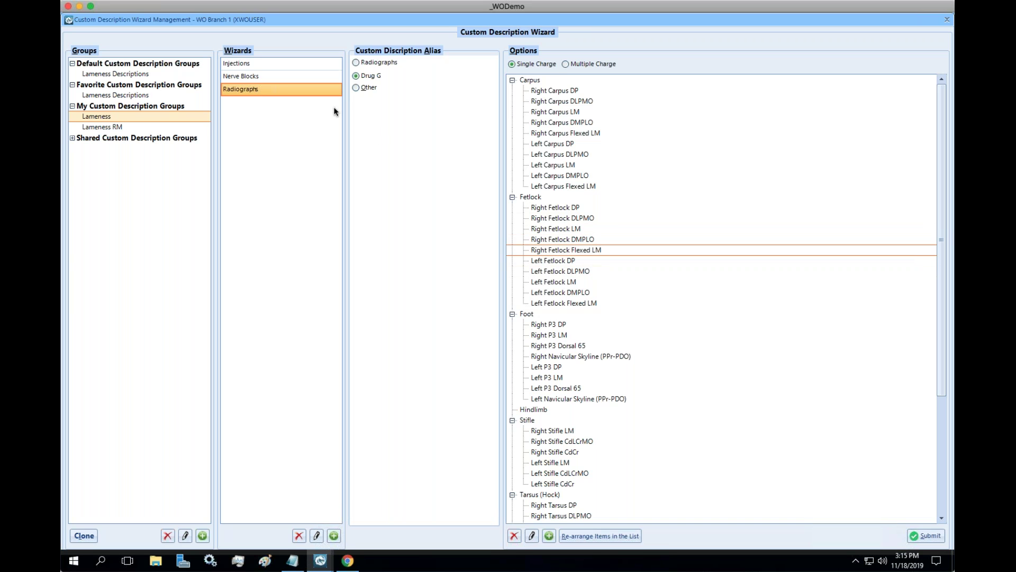
Submit Injections into left and right front Carpus RC & MC Joints and Fetlock Joints.
left_click(237, 62)
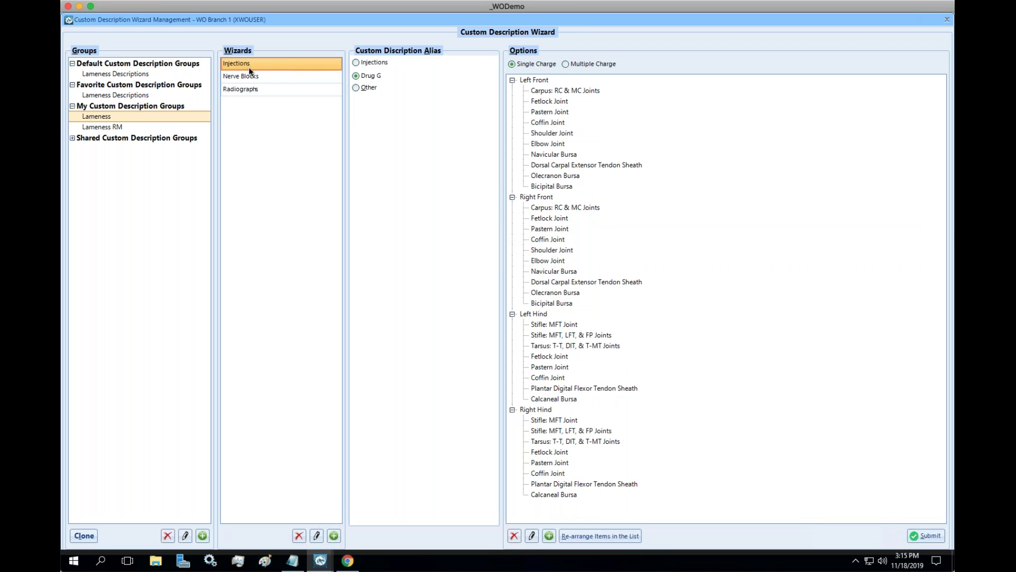
left_click(357, 62)
left_click(574, 91)
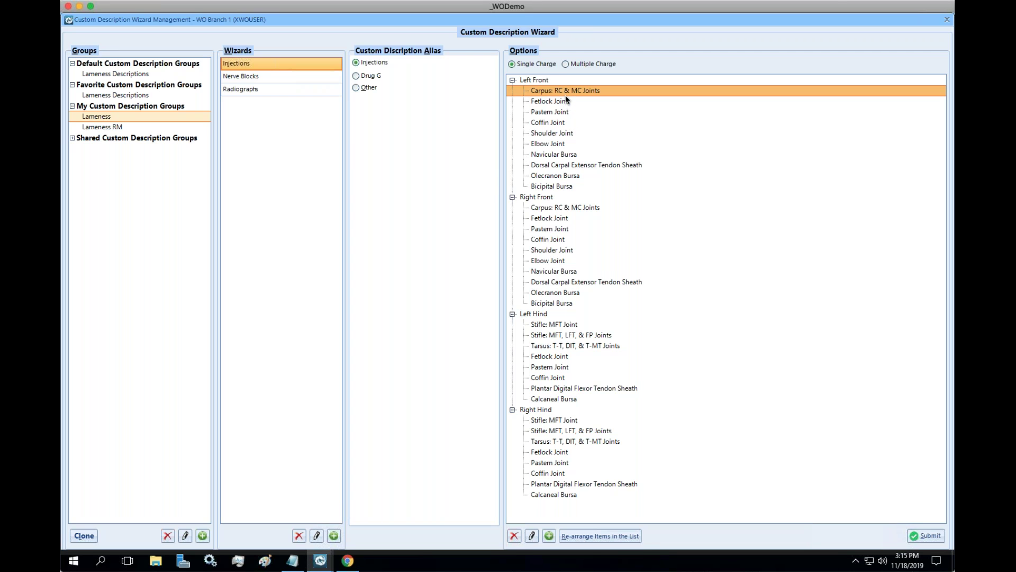
left_click(566, 101, "ctrl")
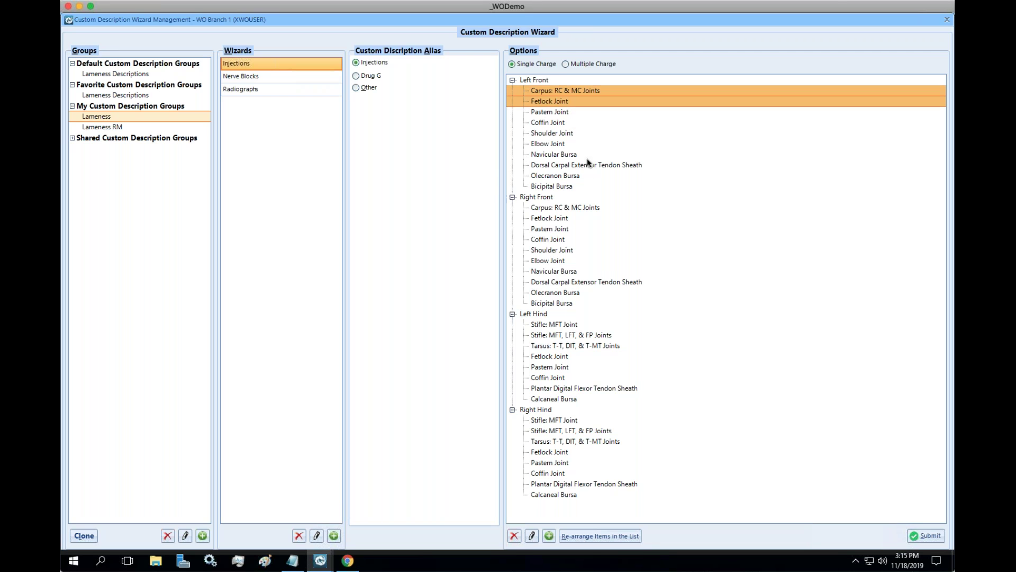
left_click(567, 207, "ctrl")
left_click(562, 218, "ctrl")
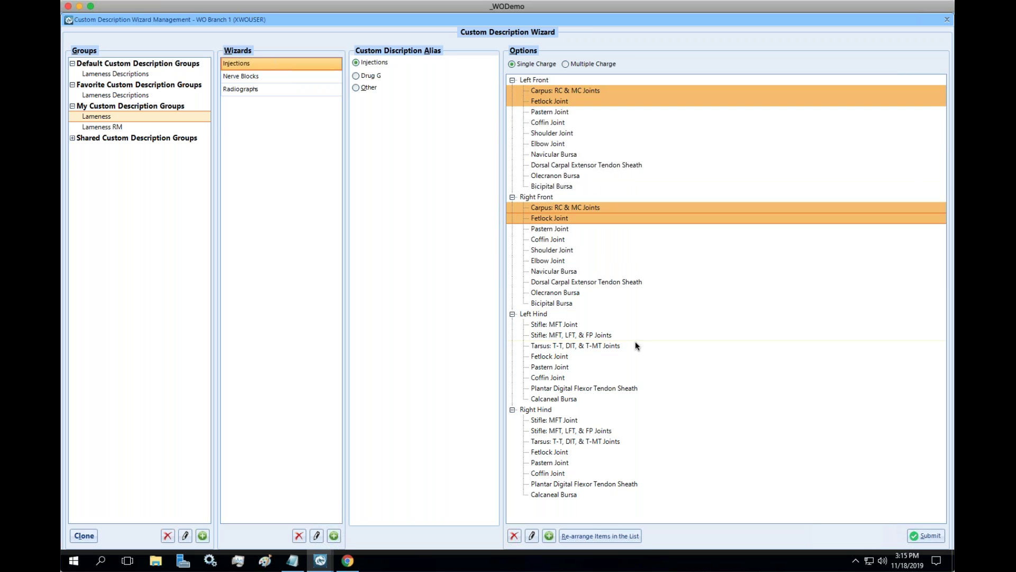
left_click(919, 535)
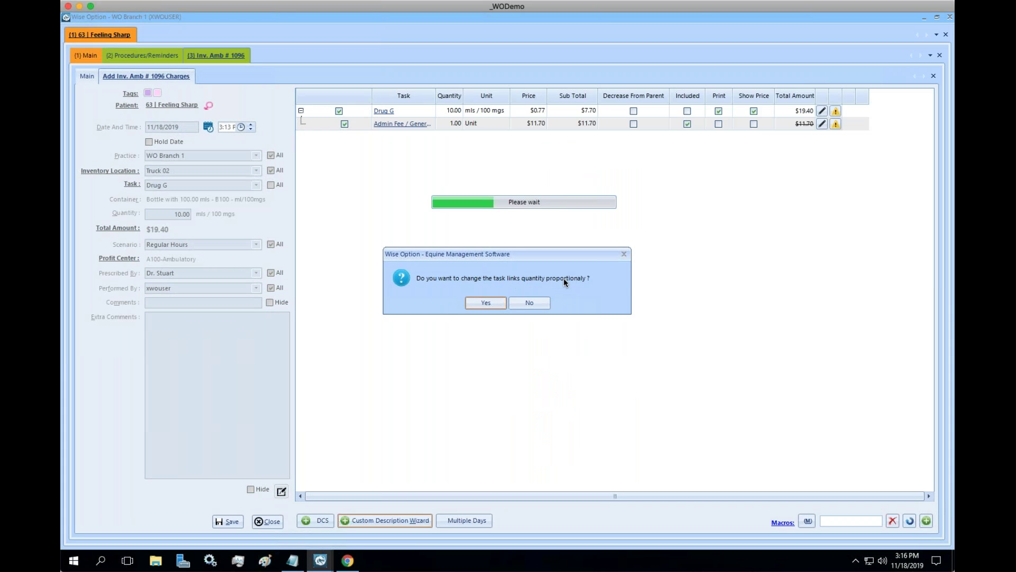
Scale linked quantities proportionally so Drug G is 40 mls, then review its procedure comments.
left_click(486, 301)
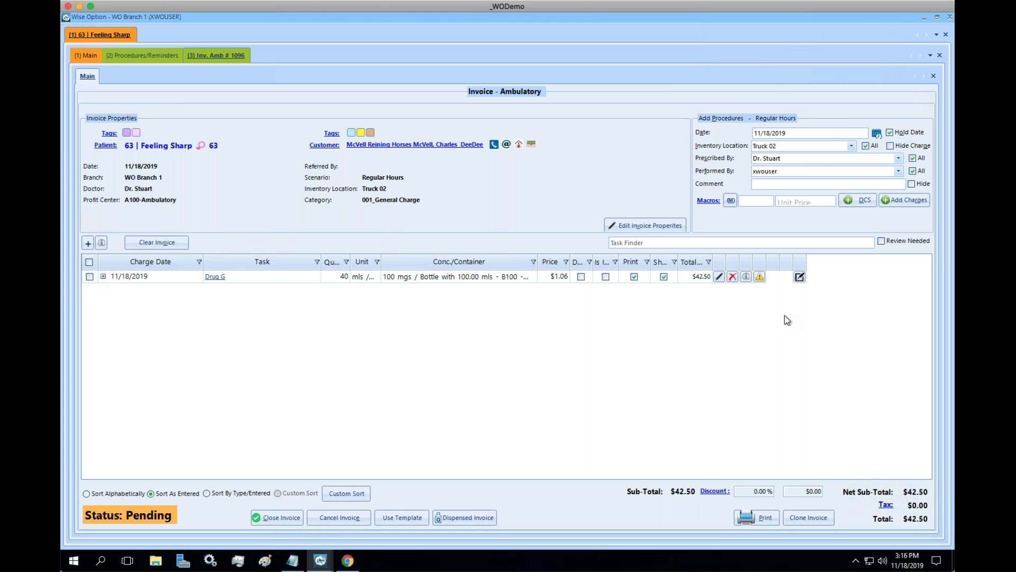
left_click(800, 276)
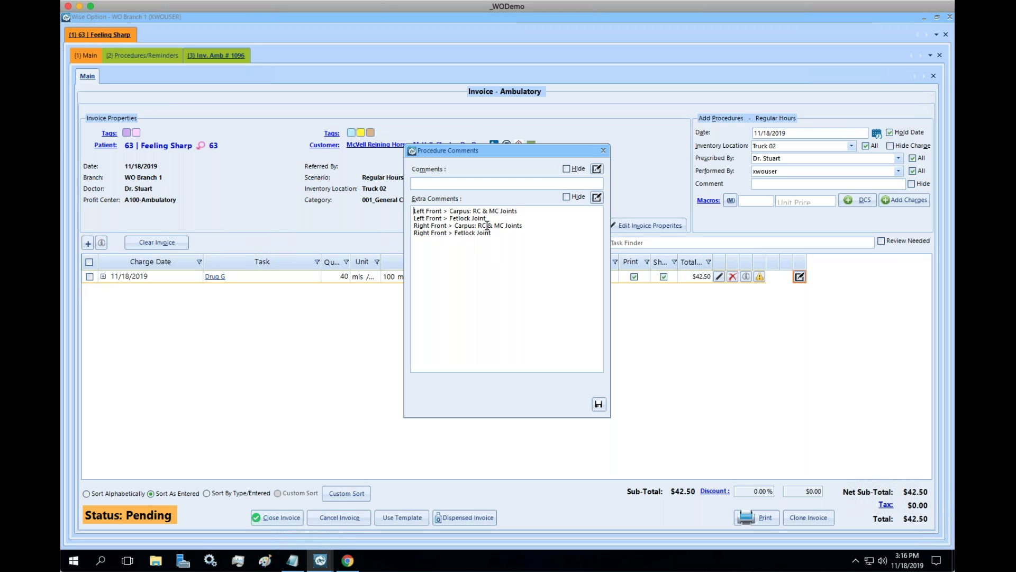
left_click(604, 152)
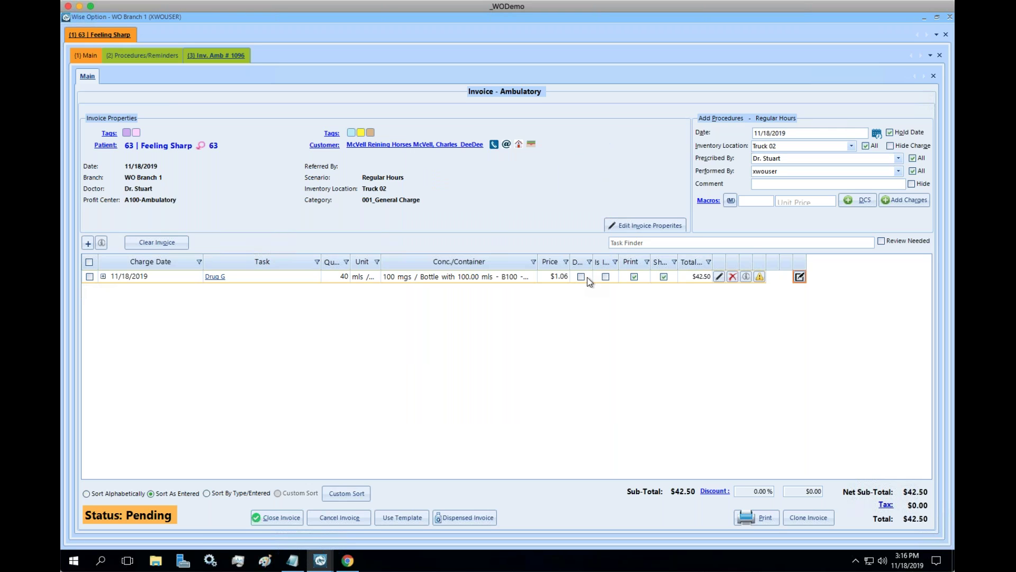
Print invoice # 1096 with preview, view it at page width, and close the preview.
left_click(754, 516)
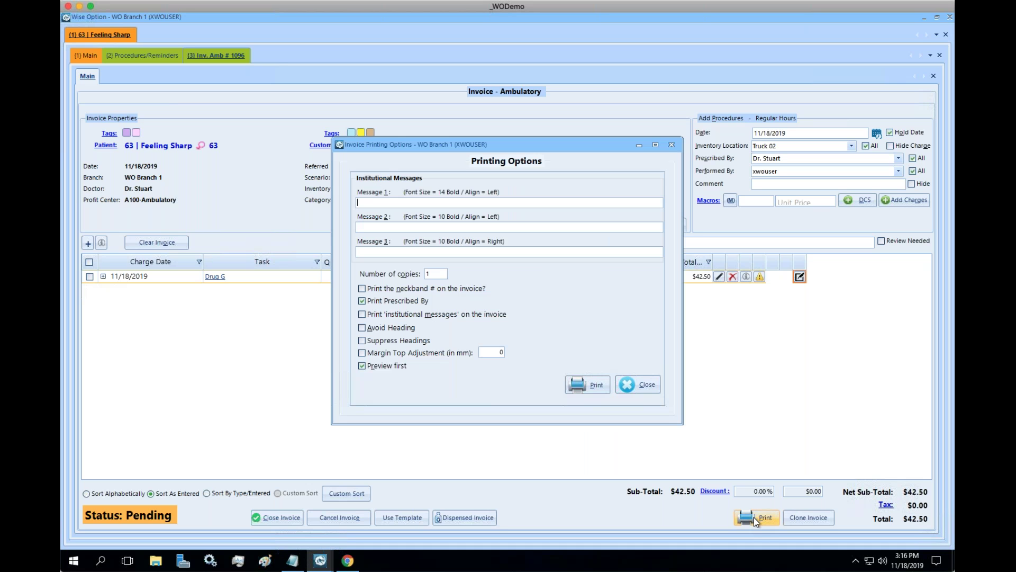
left_click(594, 387)
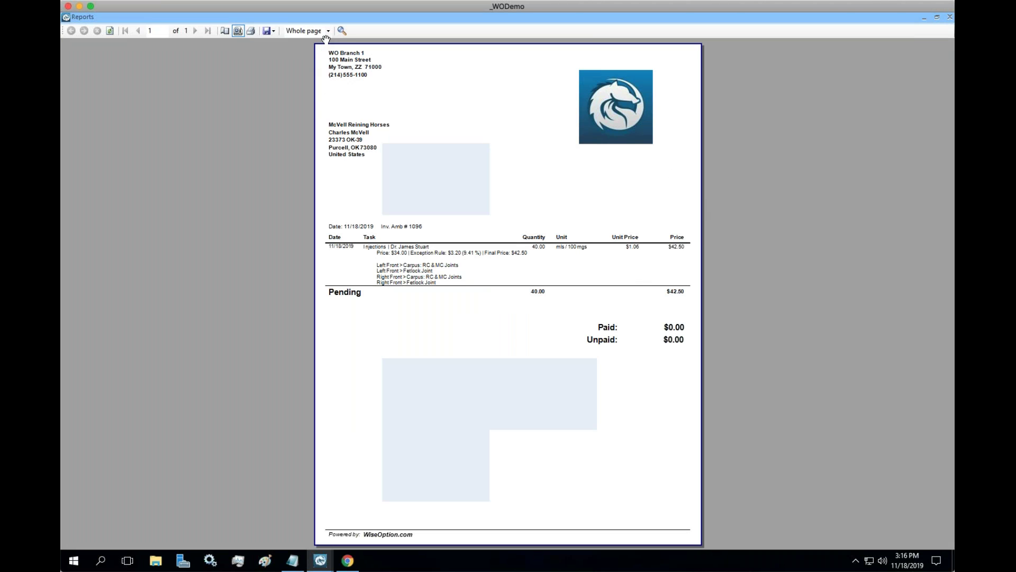
left_click(328, 32)
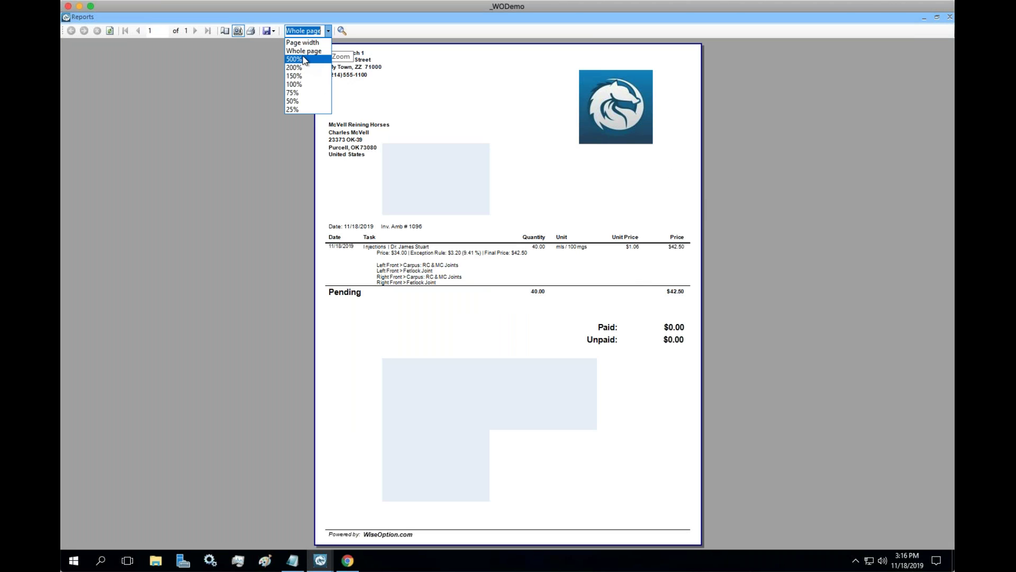
left_click(303, 43)
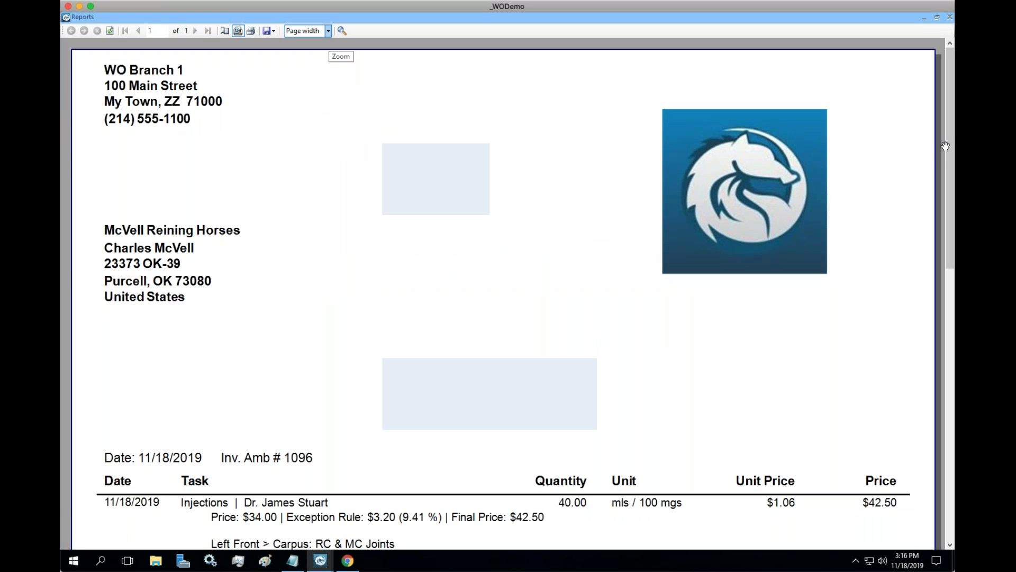
left_click_drag(949, 152, 939, 239)
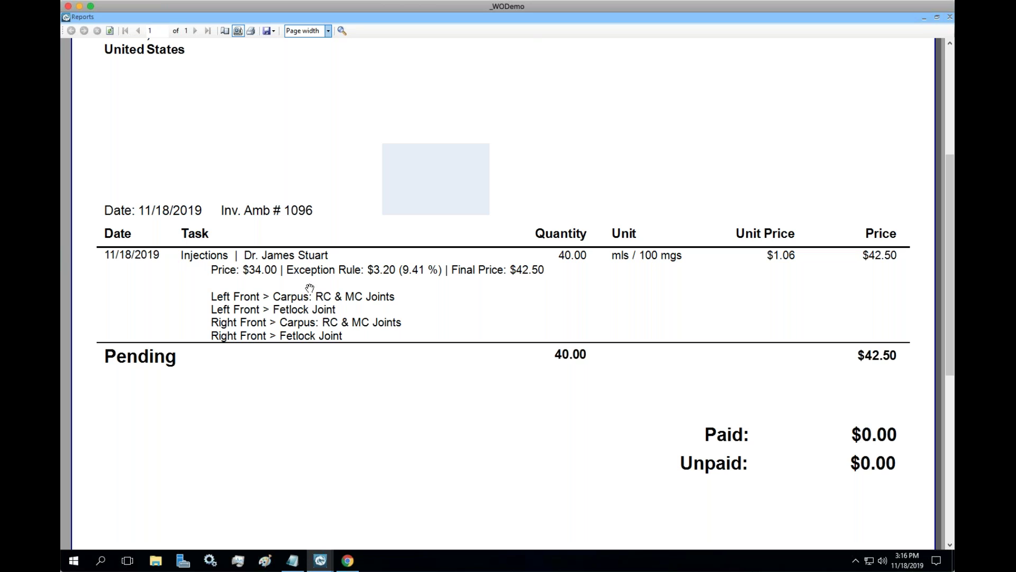
left_click(949, 18)
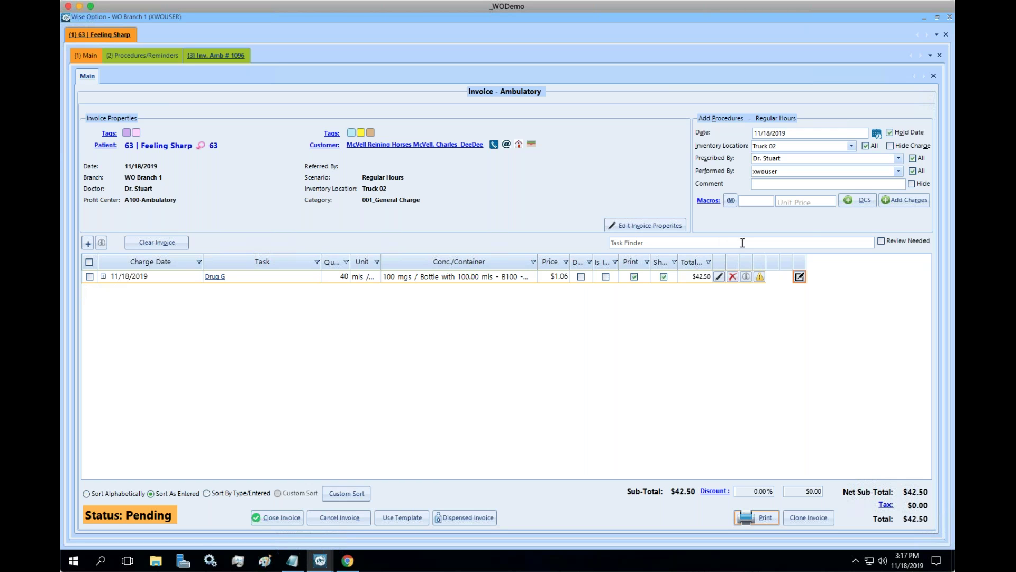
Start a ProcD charge with macro code 'procdd' and CD ticked, then cancel without adding it.
left_click(891, 201)
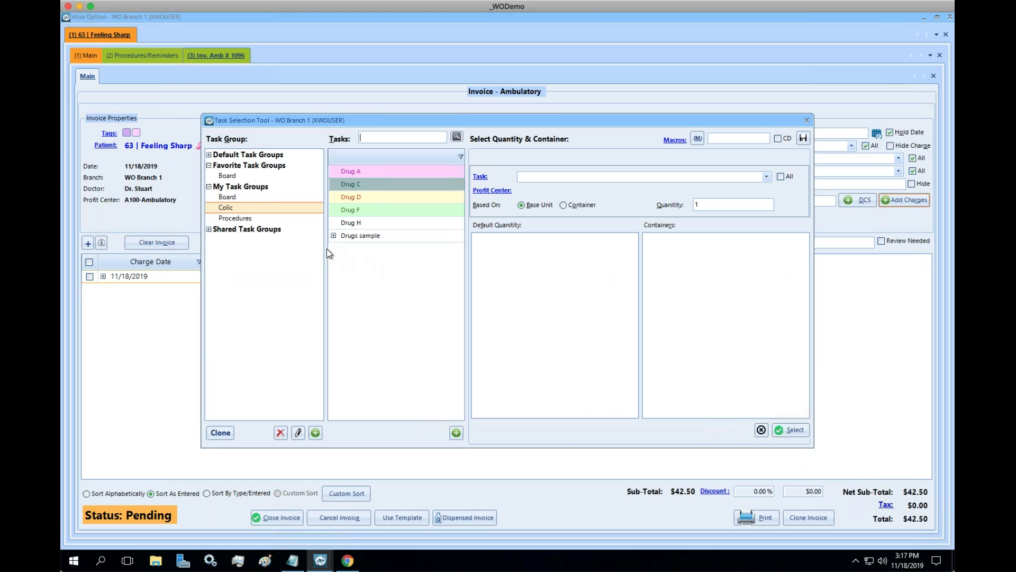
left_click(256, 219)
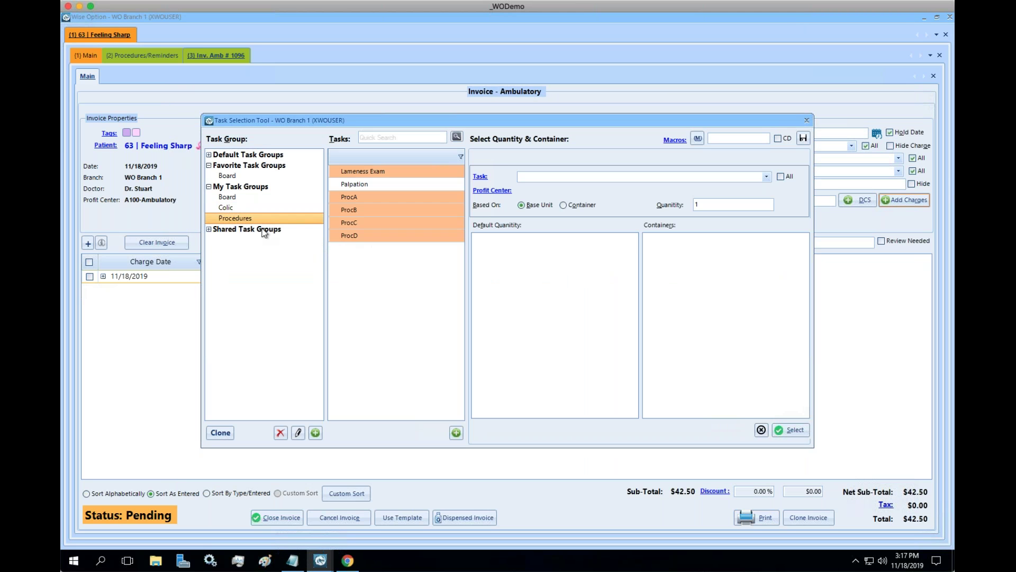
left_click(354, 235)
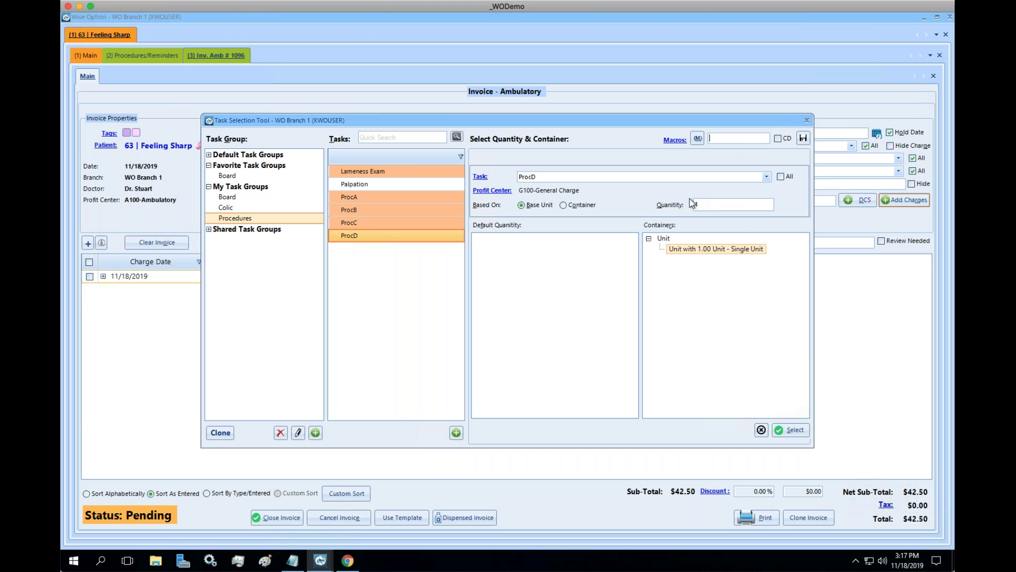
type("procdd")
left_click(777, 139)
key("Escape")
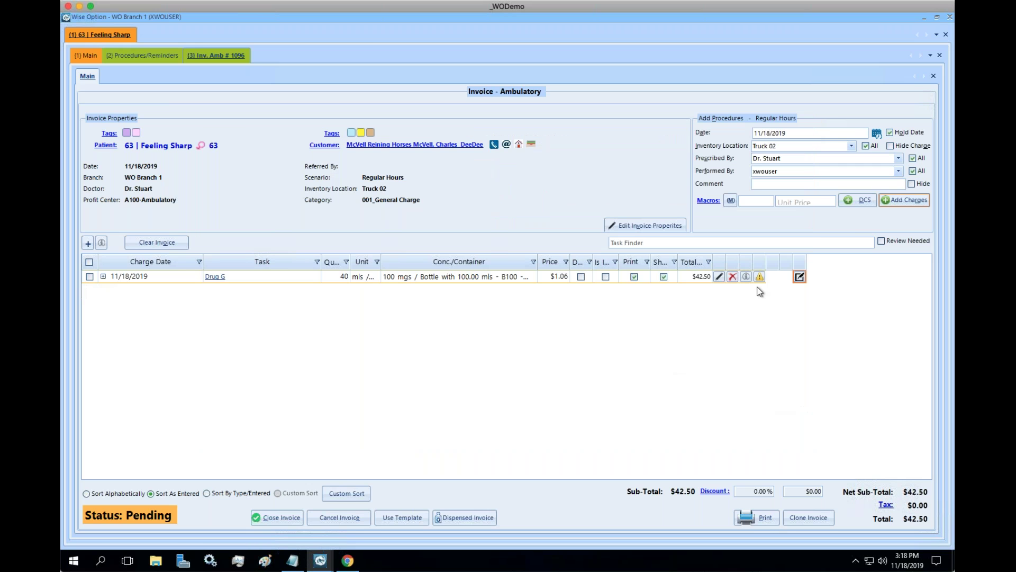
Save Drug F from the Colic group, 1.00 ml container, quantity 15, CD ticked, as macro f15.
key("Return")
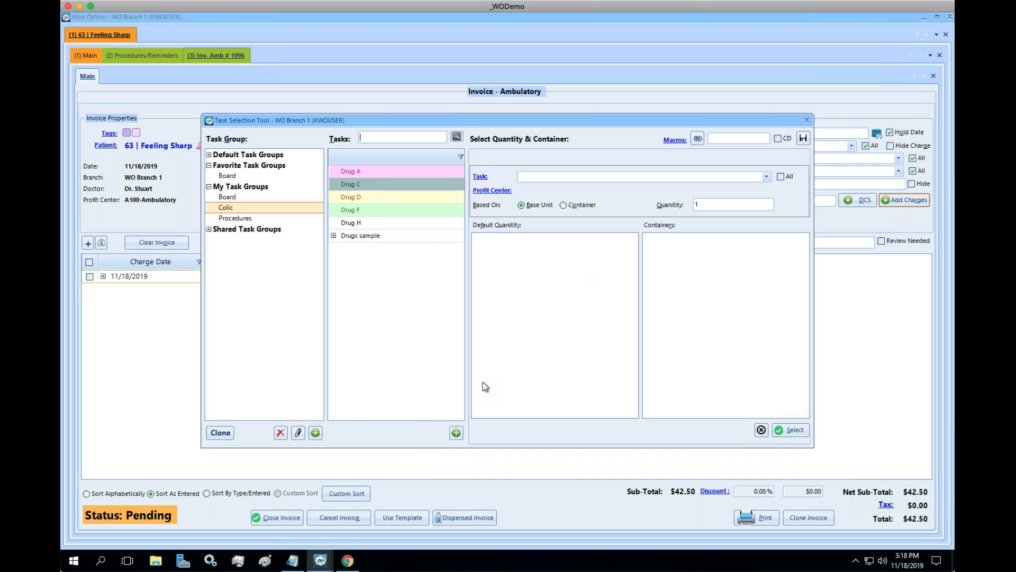
left_click(360, 212)
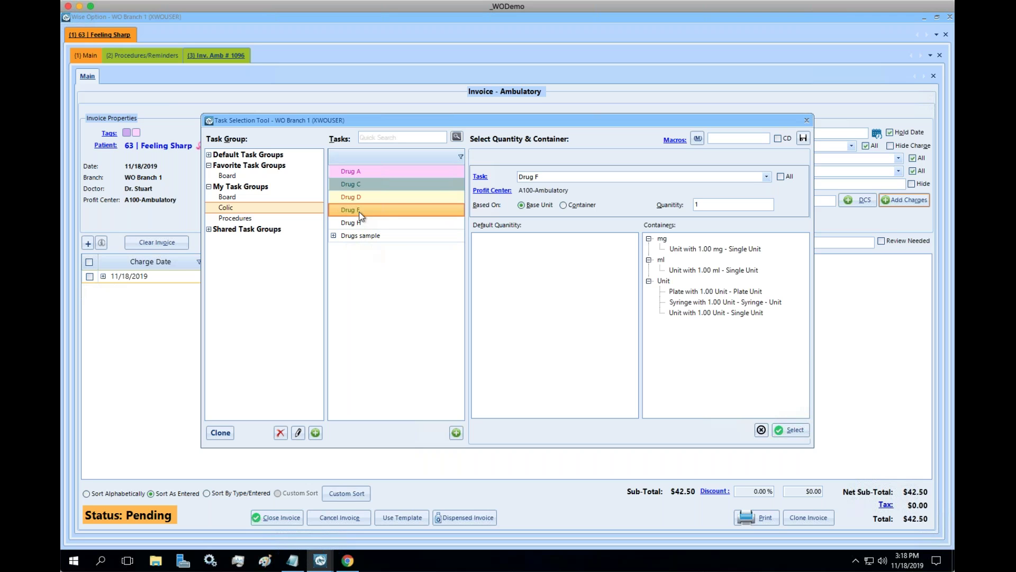
left_click(702, 270)
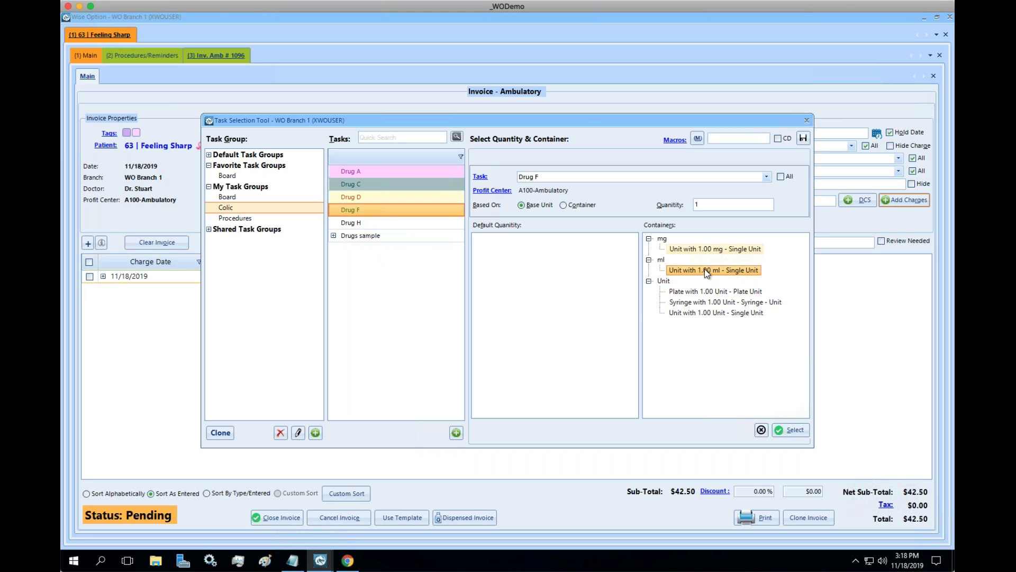
left_click(717, 208)
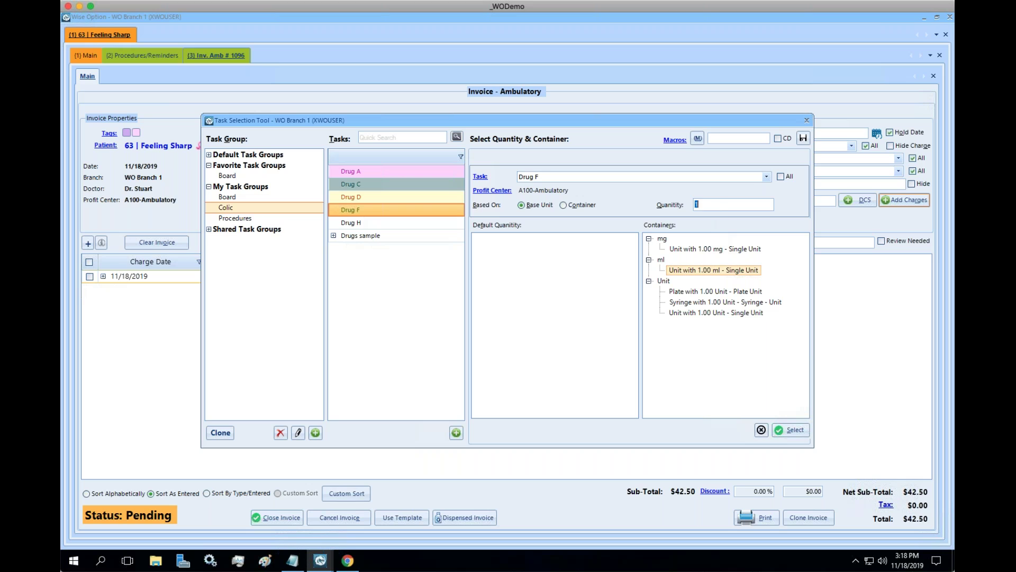
type("1515")
left_click(777, 139)
left_click(803, 139)
left_click(726, 139)
Run the f15 macro on the invoice to add the Drug F charge.
left_click(806, 121)
left_click(764, 201)
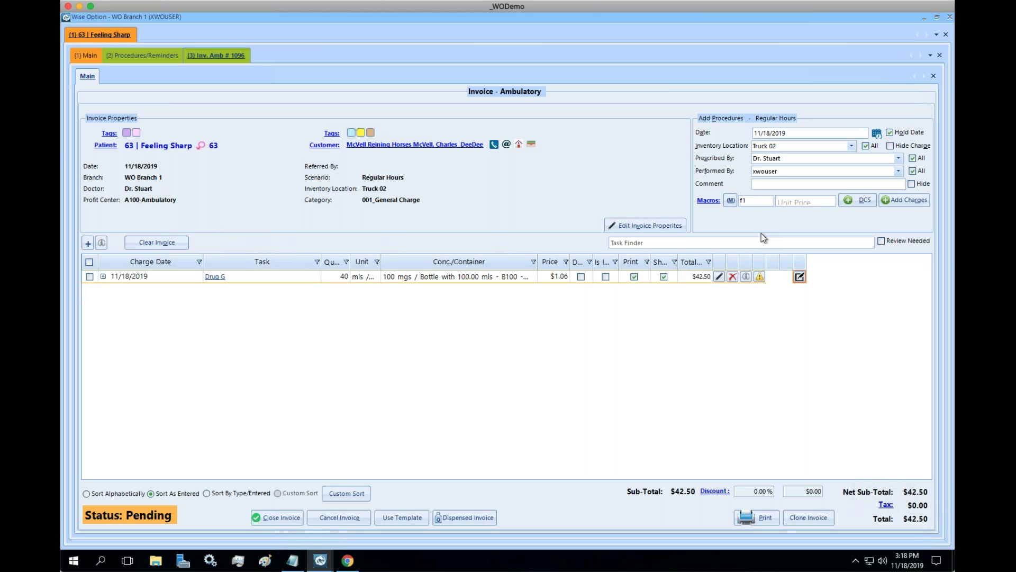
key("Return")
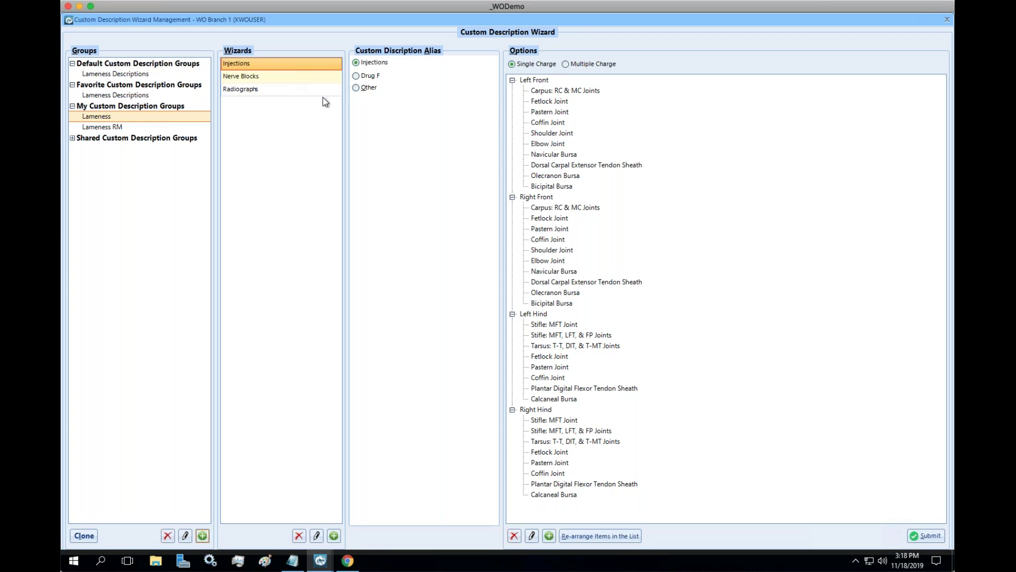
Submit both front Coffin Joints and both hind Pastern Joints, scaling quantities proportionally.
left_click(536, 123)
left_click(554, 240)
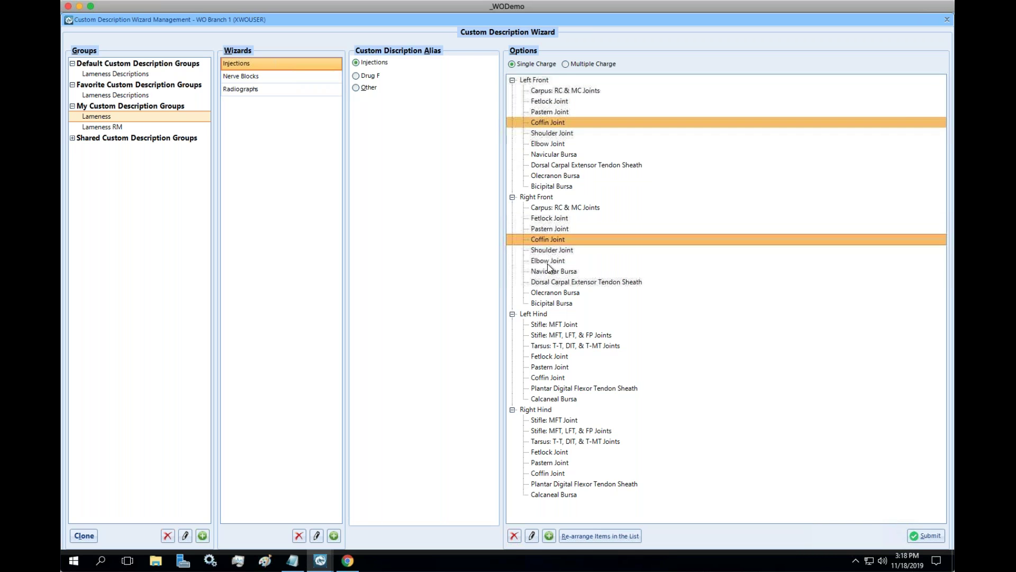
left_click(553, 369)
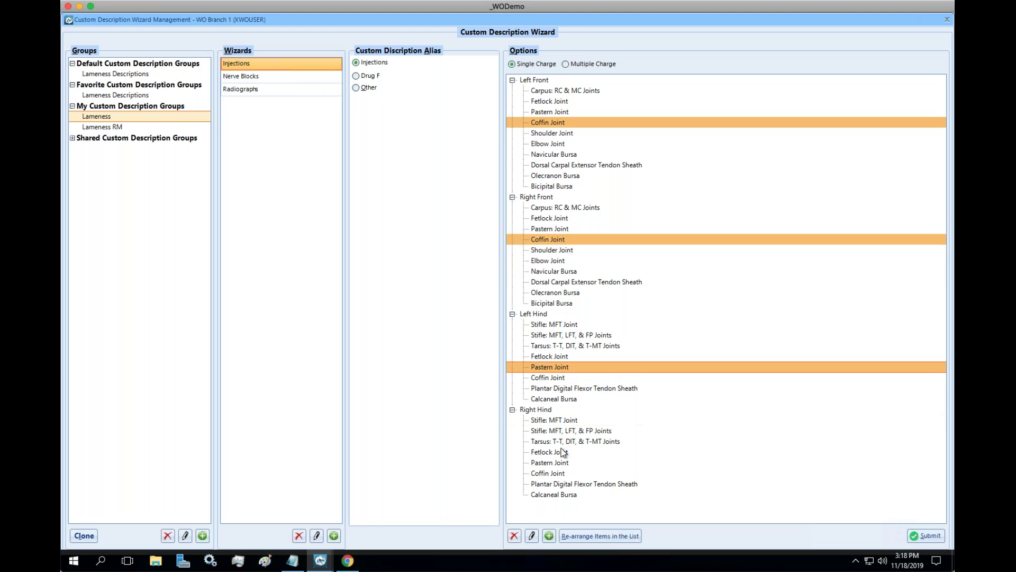
left_click(564, 463)
left_click(928, 537)
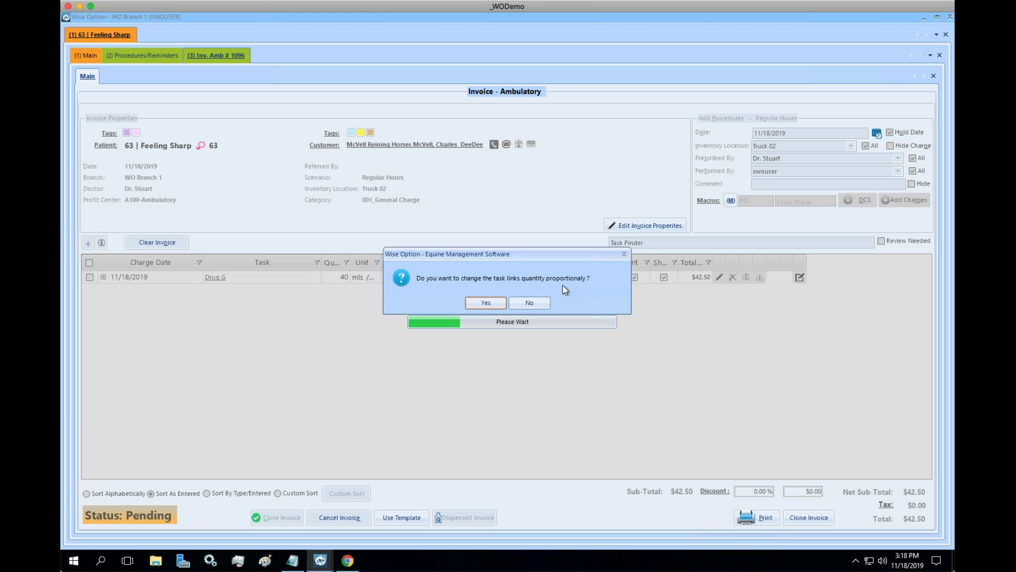
left_click(486, 302)
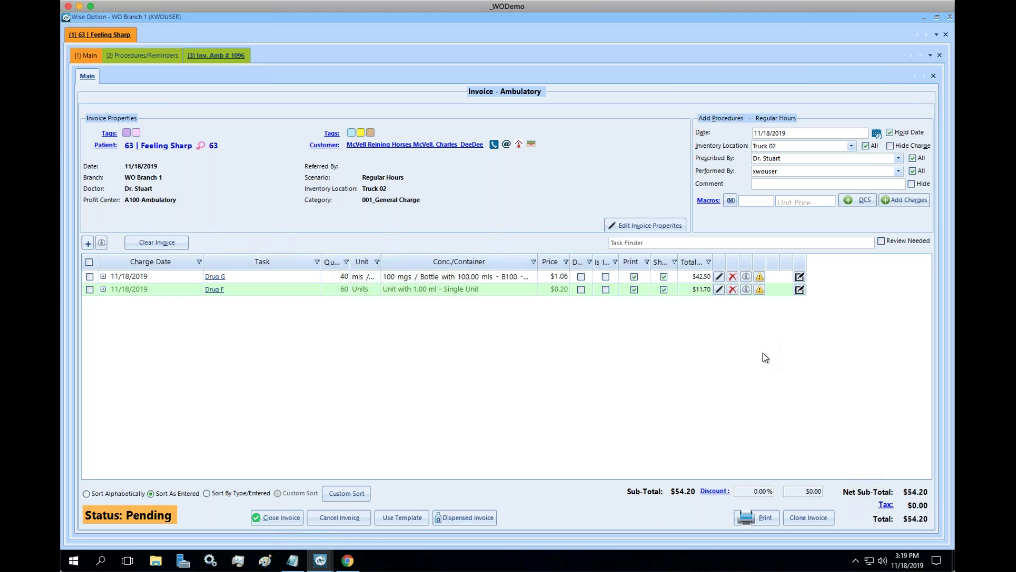
left_click(758, 517)
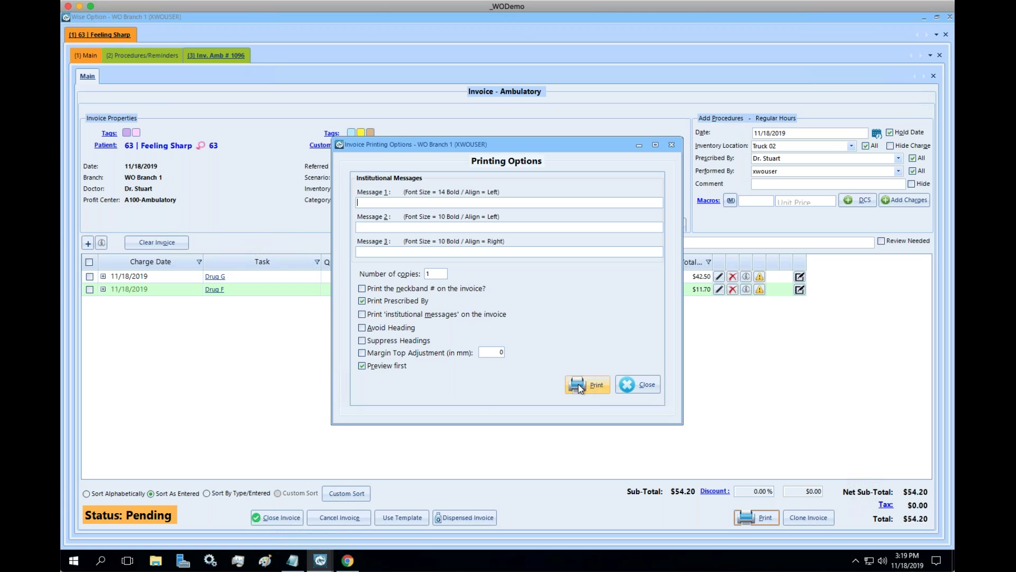
left_click(594, 381)
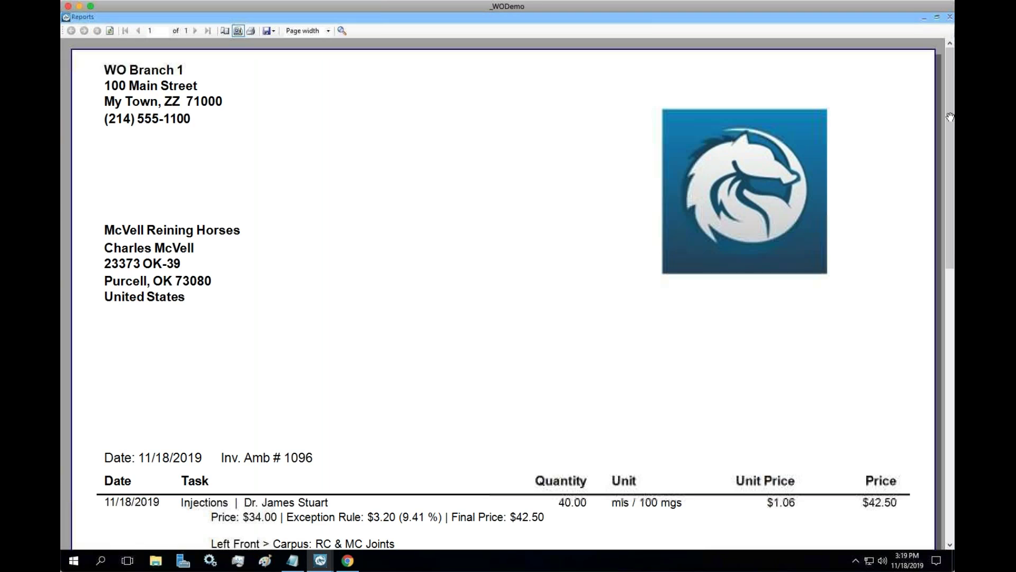
scroll(951, 131, "down", 5)
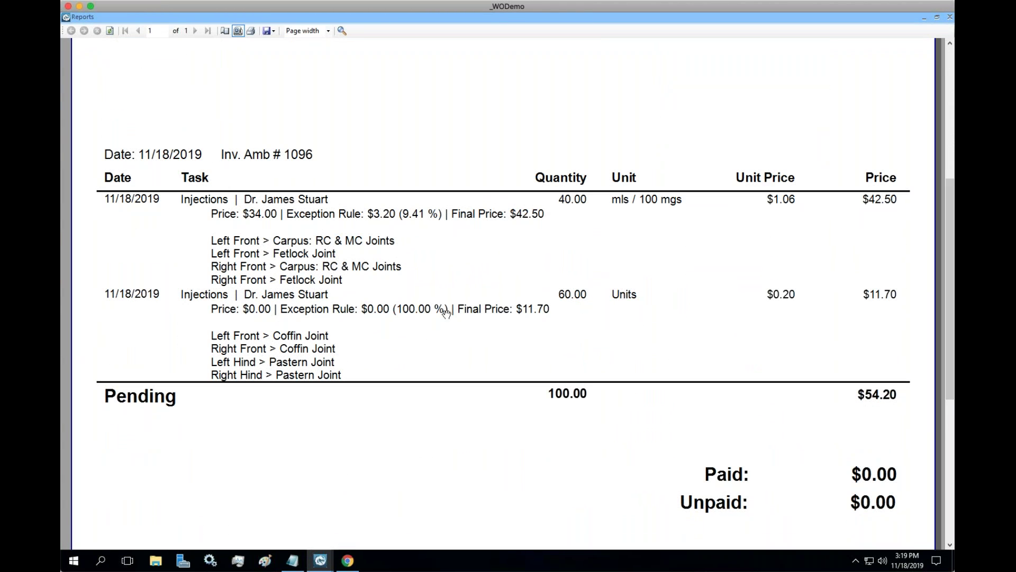
left_click(566, 297)
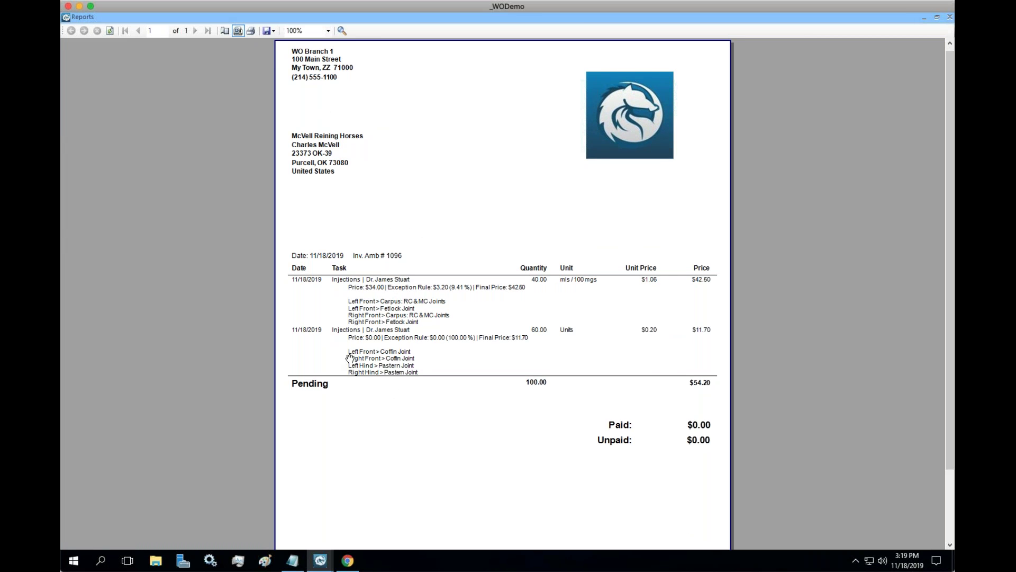
left_click(328, 32)
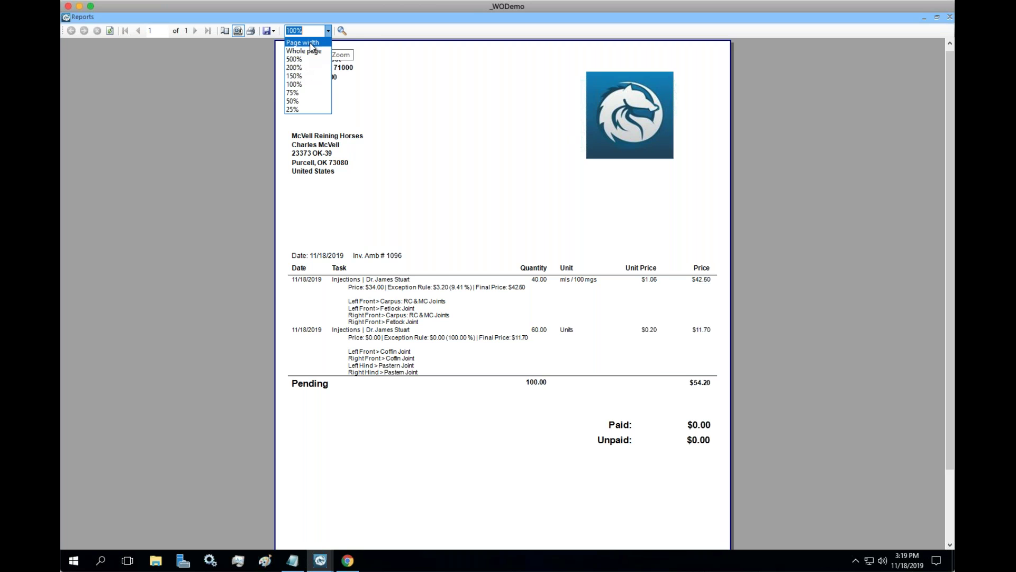
left_click(311, 43)
left_click_drag(945, 101, 942, 231)
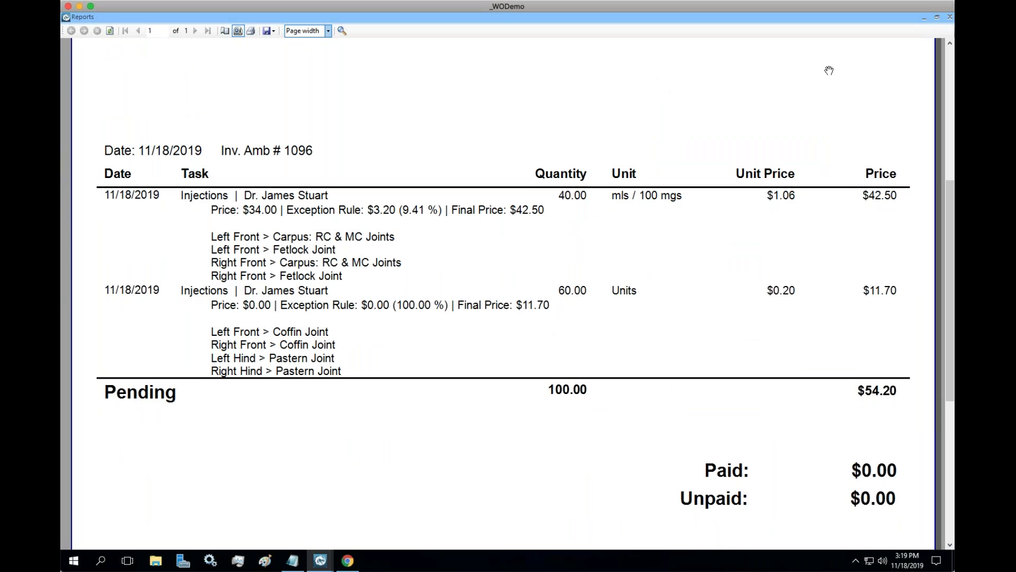
left_click(950, 17)
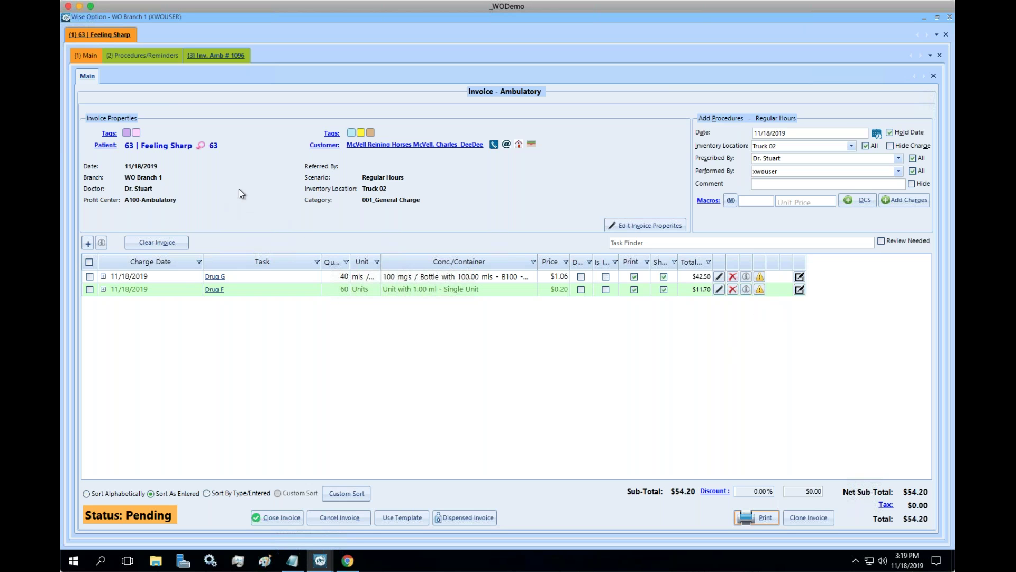
Untick Show Discount Detail and Show Exception Detail in the customer's Billing Options and save.
left_click(397, 149)
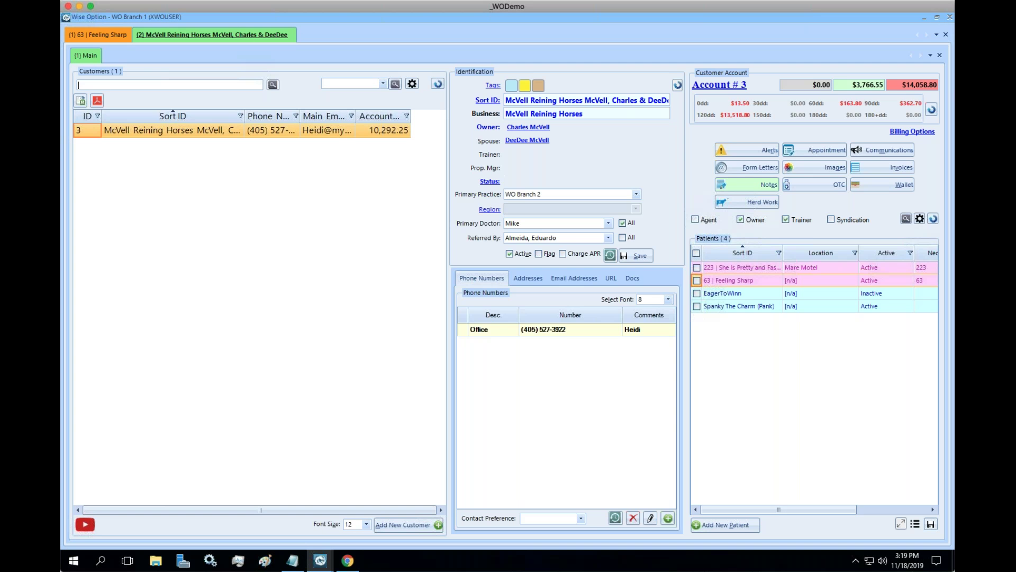
left_click(914, 133)
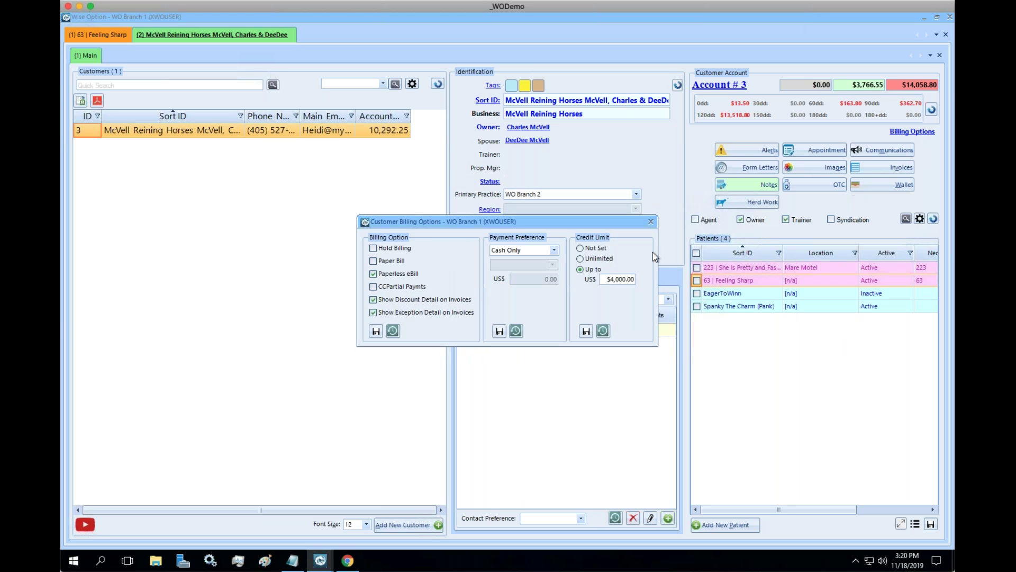
left_click(373, 311)
left_click(376, 331)
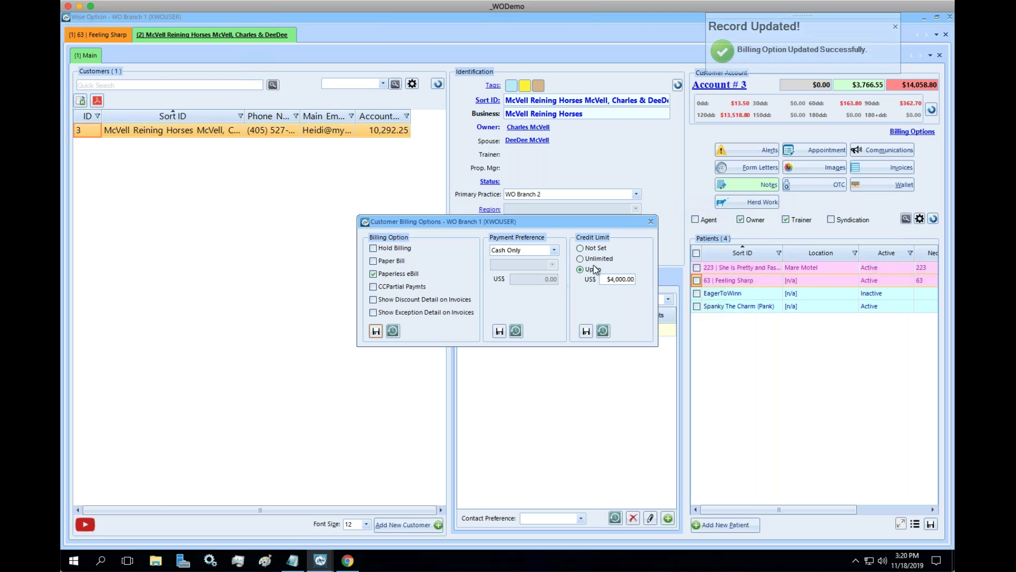
left_click(651, 221)
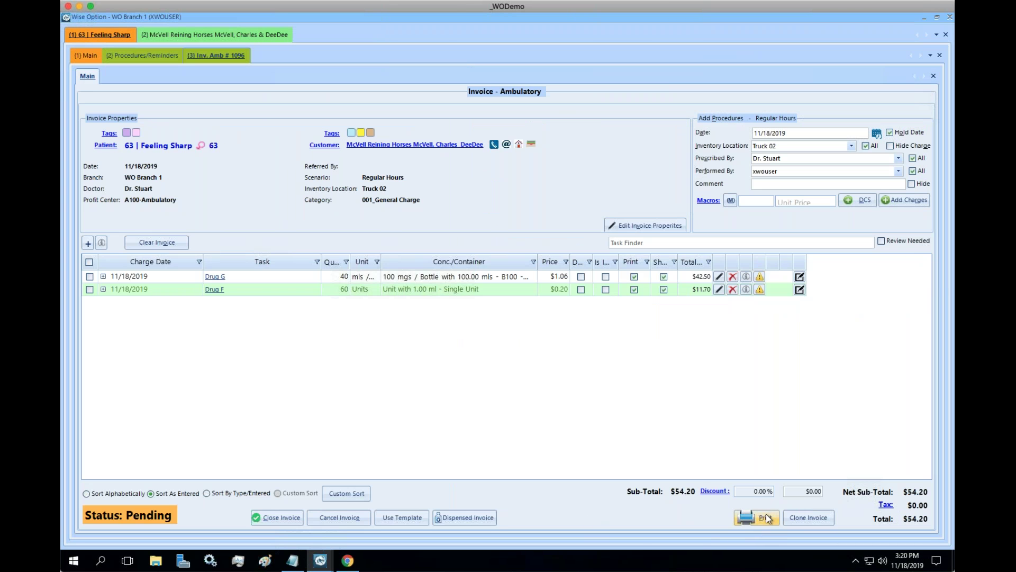
key("alt+p")
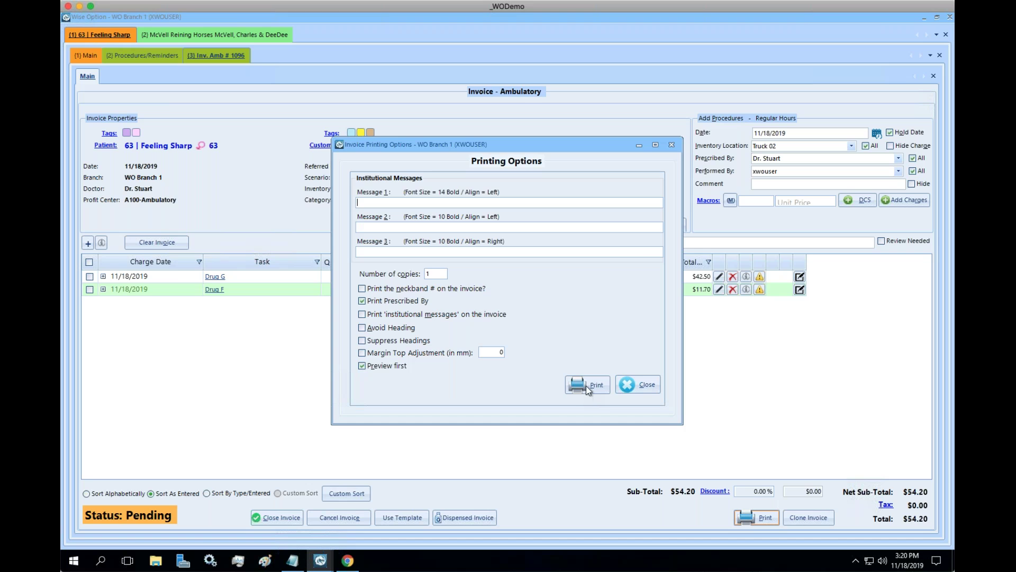
left_click(582, 389)
left_click(230, 31)
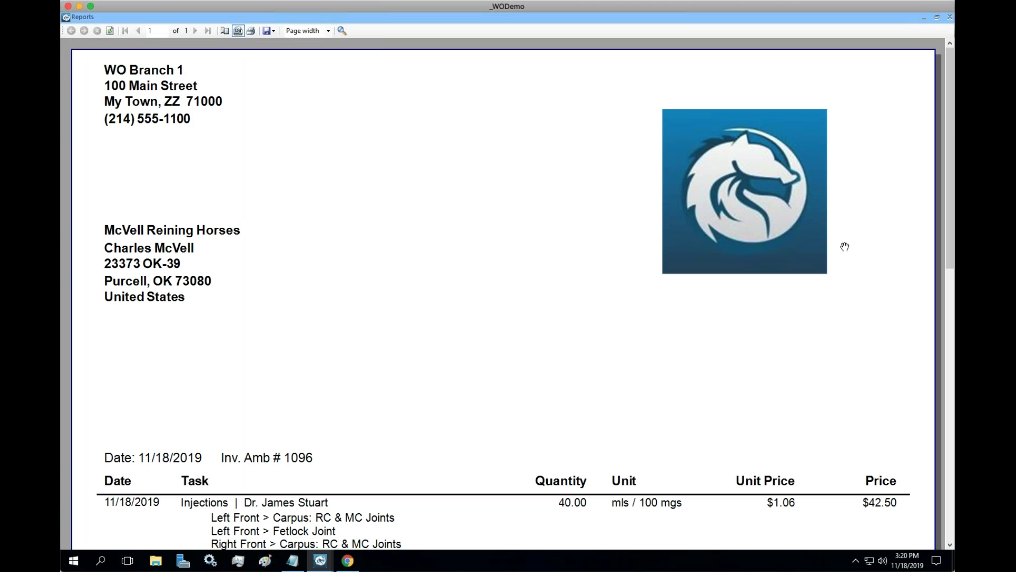
left_click_drag(951, 130, 954, 247)
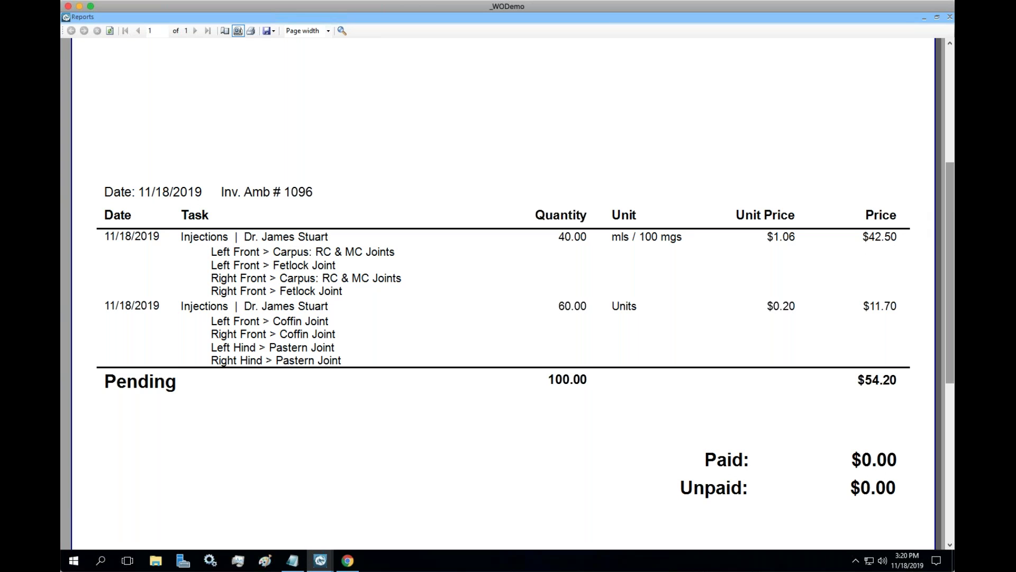
scroll(948, 202, "up", 2)
left_click_drag(950, 206, 922, 74)
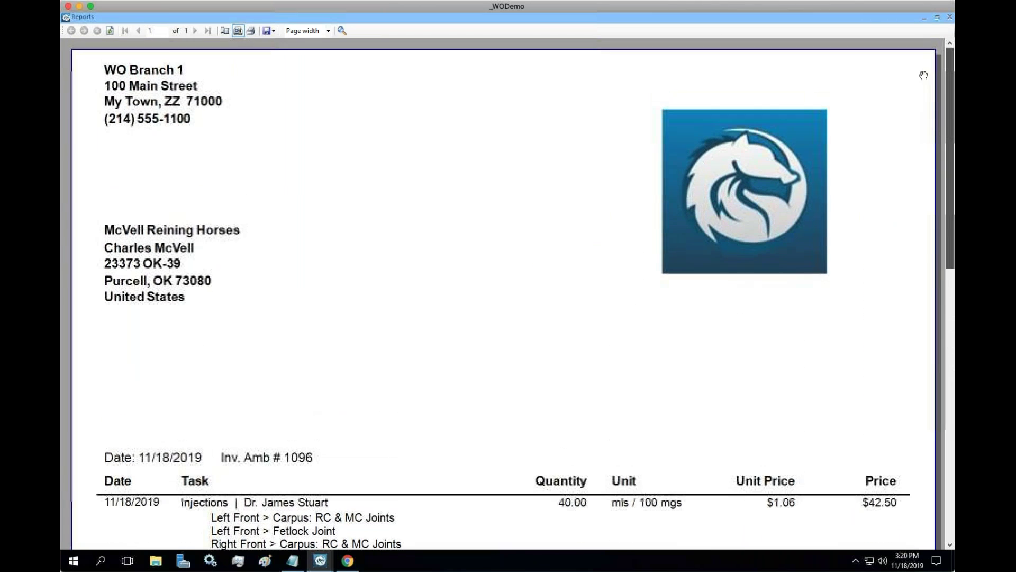
left_click(950, 18)
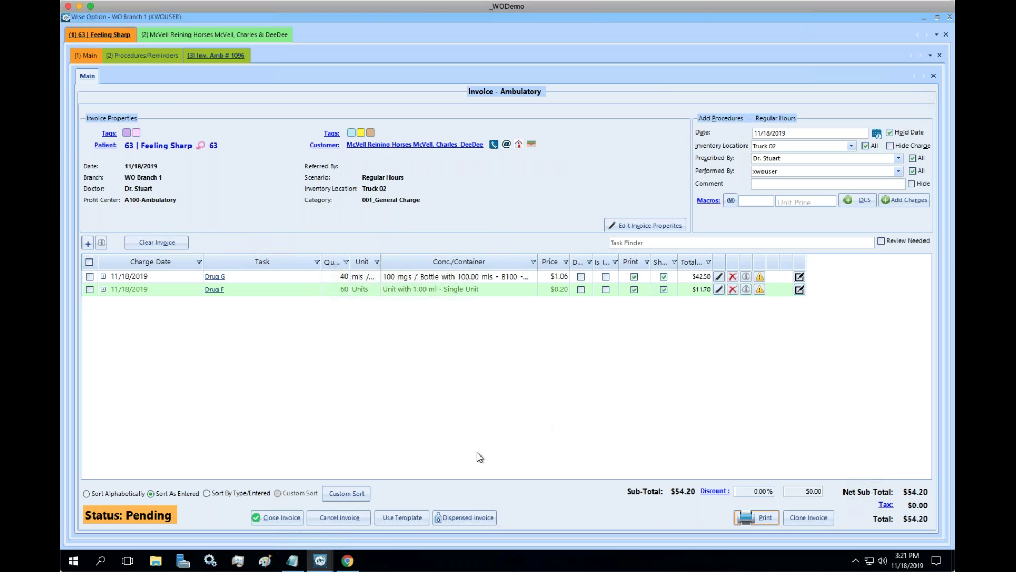
Close invoice # 1096, confirming the close and answering the payment prompt.
left_click(289, 517)
left_click(495, 300)
left_click(494, 302)
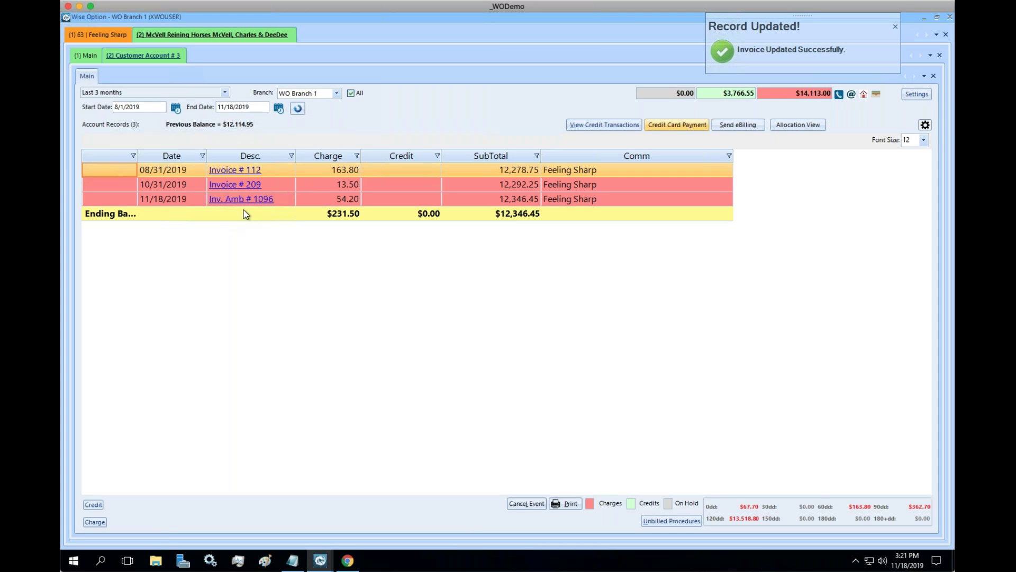
Select Inv. Amb # 1096 in the customer account and preview its summary statement.
left_click(592, 203)
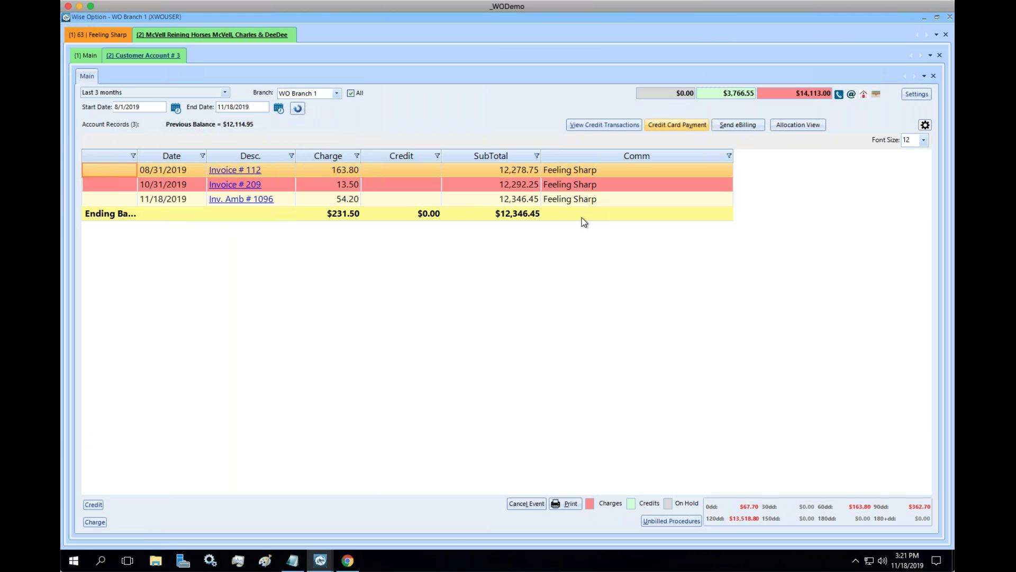
left_click(577, 503)
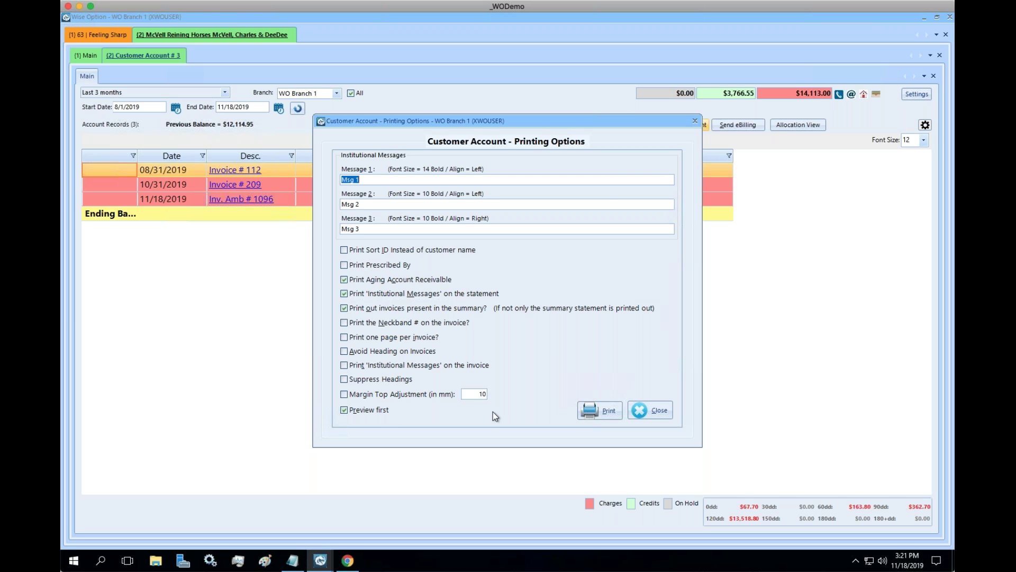
left_click(595, 409)
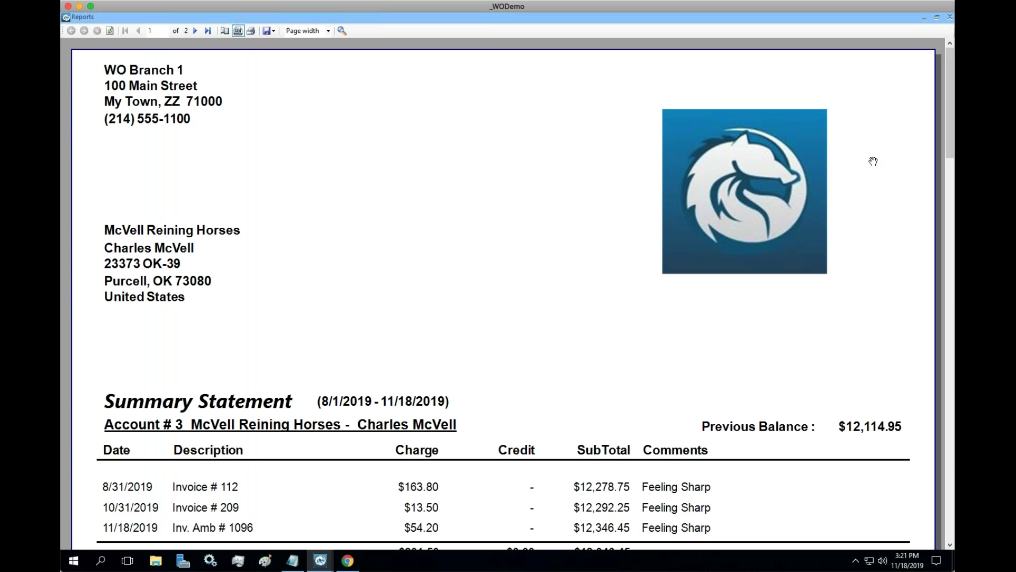
Scroll through the Summary Statement's aging totals and joint-injection invoice lines, then close the preview.
left_click_drag(946, 100, 948, 144)
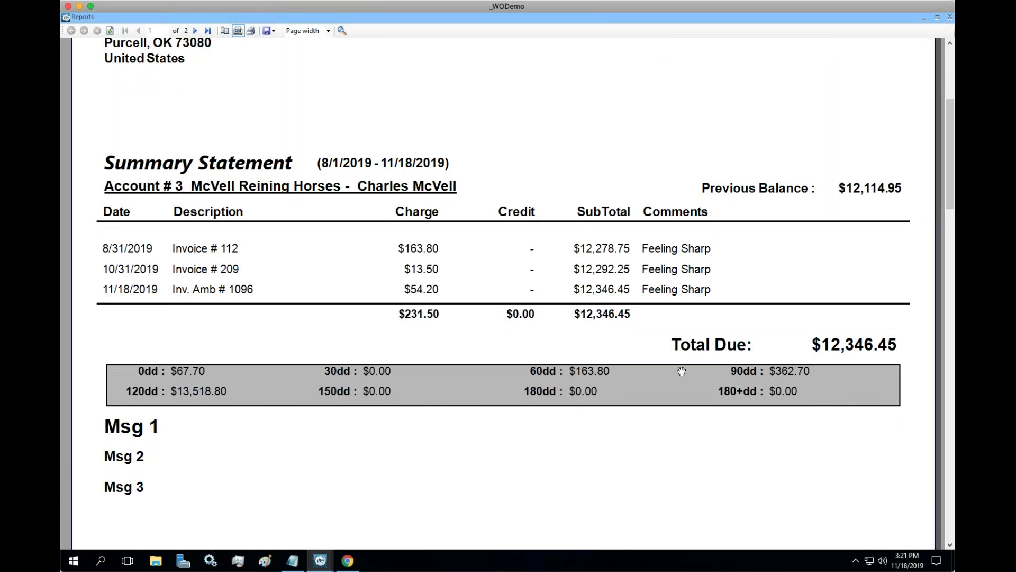
left_click_drag(953, 140, 947, 464)
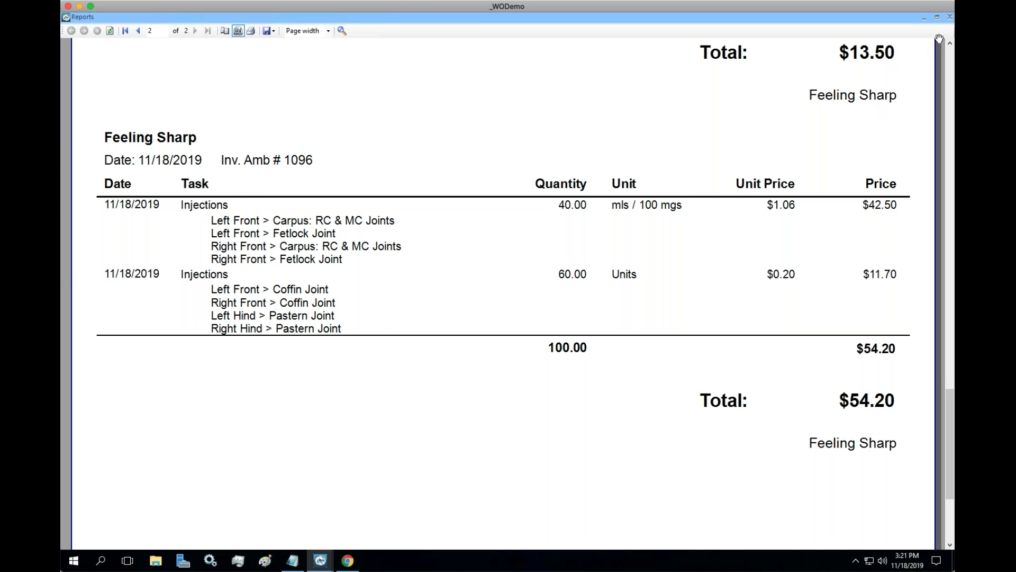
left_click(949, 17)
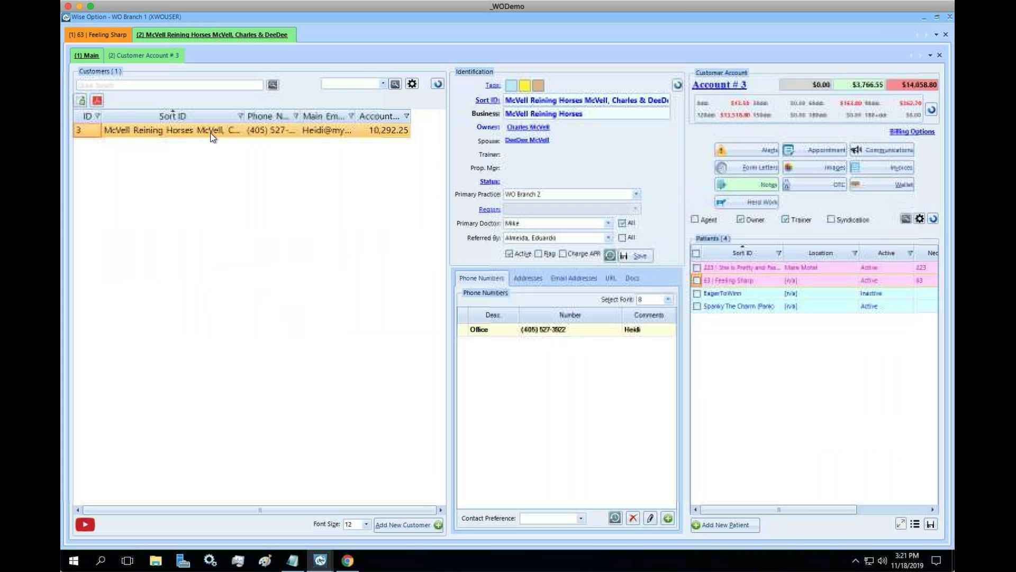
Review the customer's Billing Options from the (1) Main view, then close them.
left_click(87, 56)
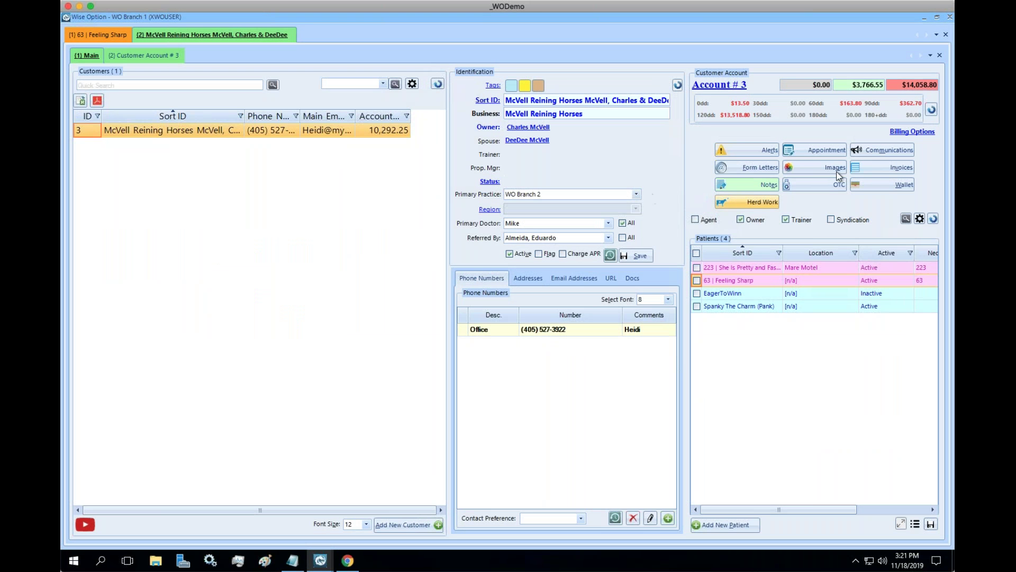
left_click(903, 139)
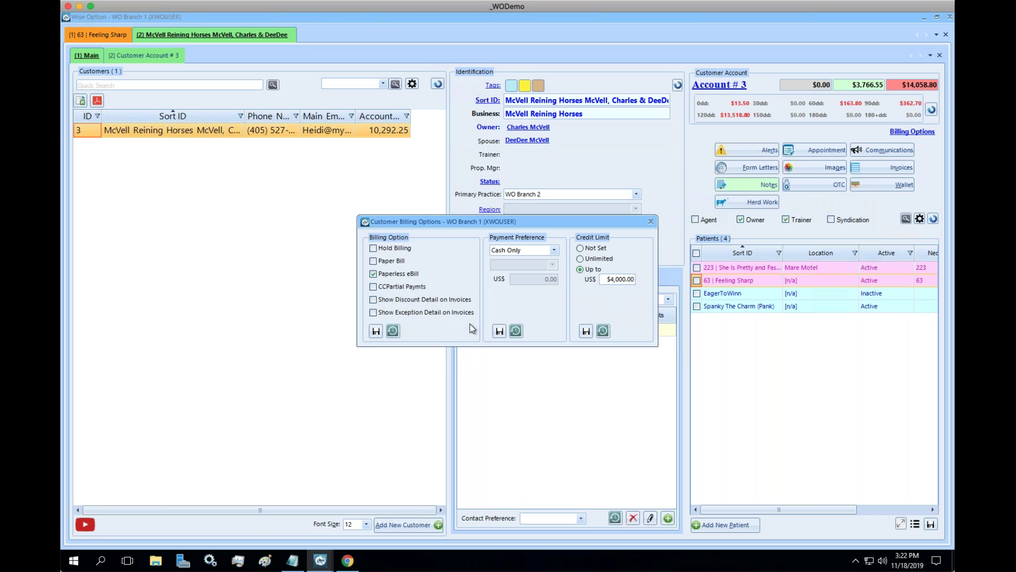
left_click(650, 221)
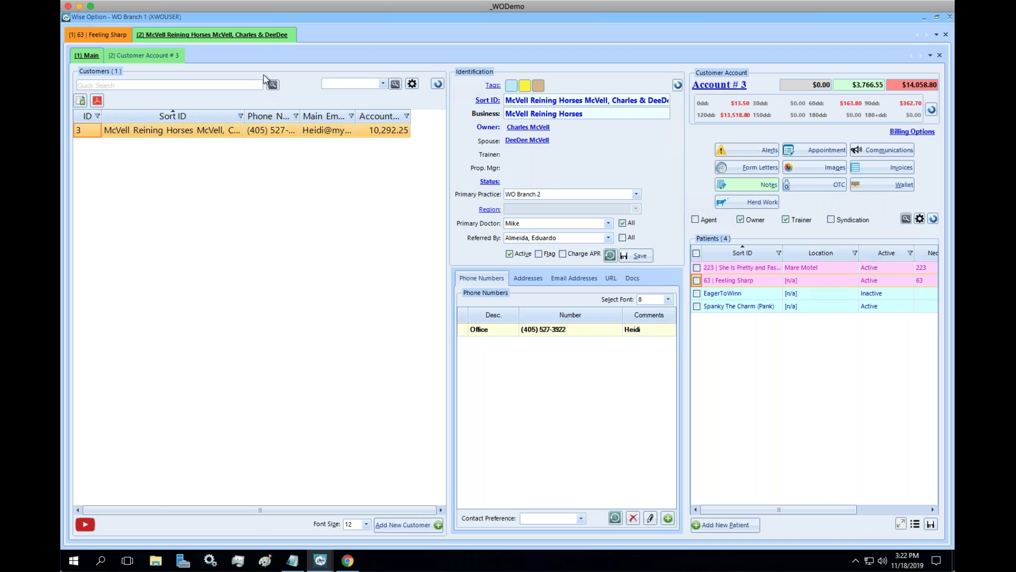
Open Tools > Billing from the Main Menu in a new tab.
right_click(259, 37)
mouse_move(316, 87)
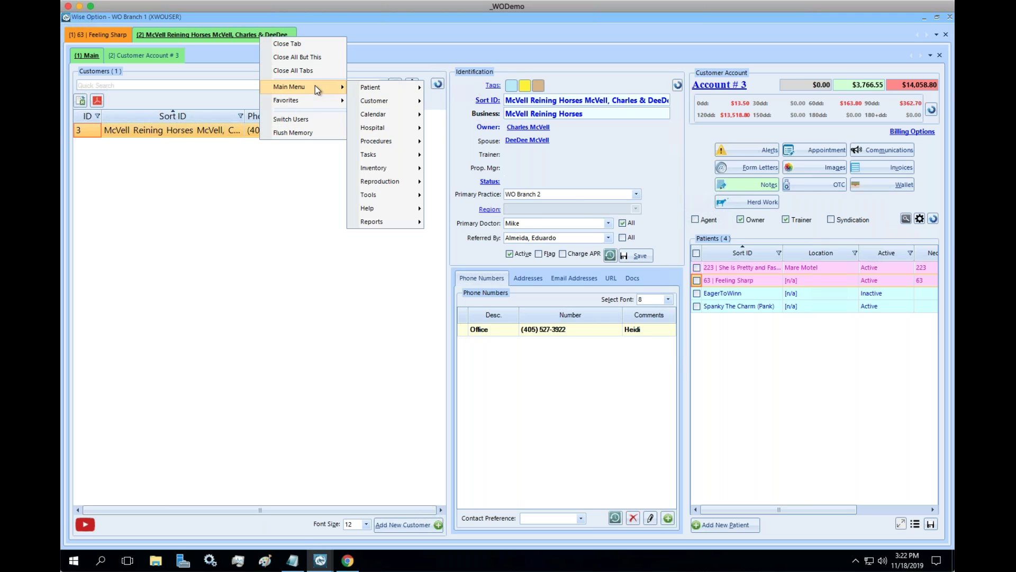
mouse_move(379, 103)
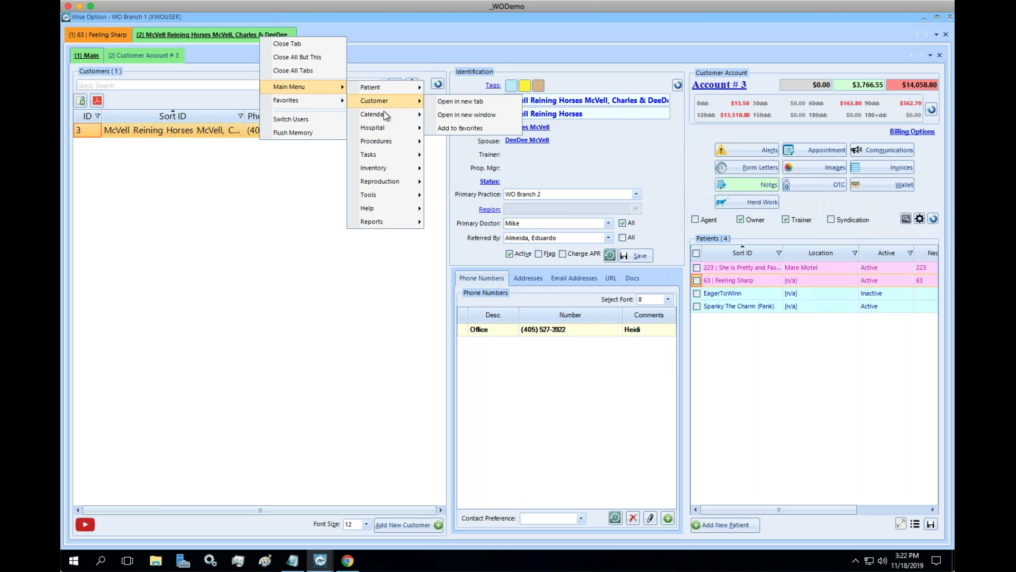
mouse_move(404, 195)
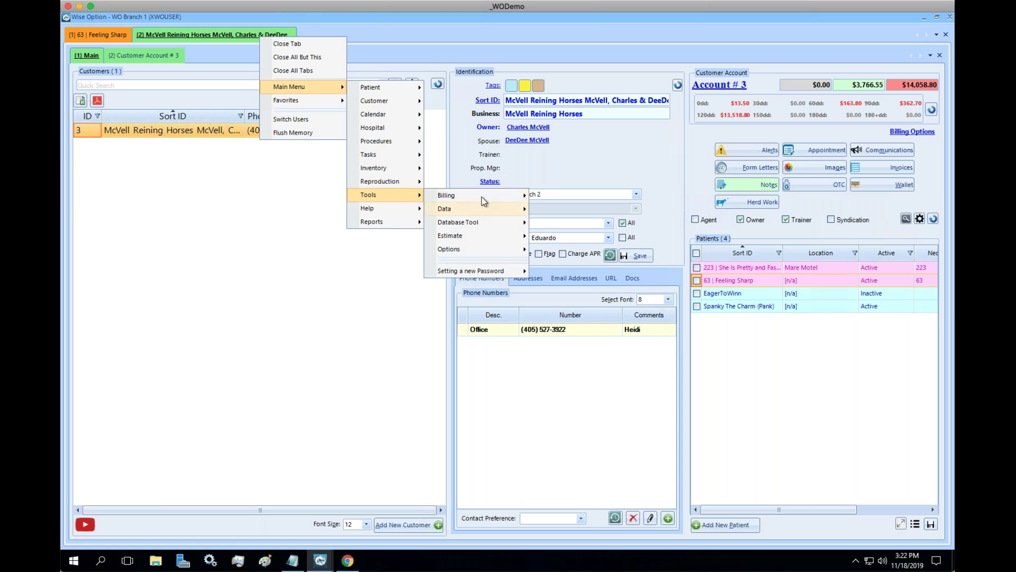
mouse_move(492, 195)
left_click(564, 195)
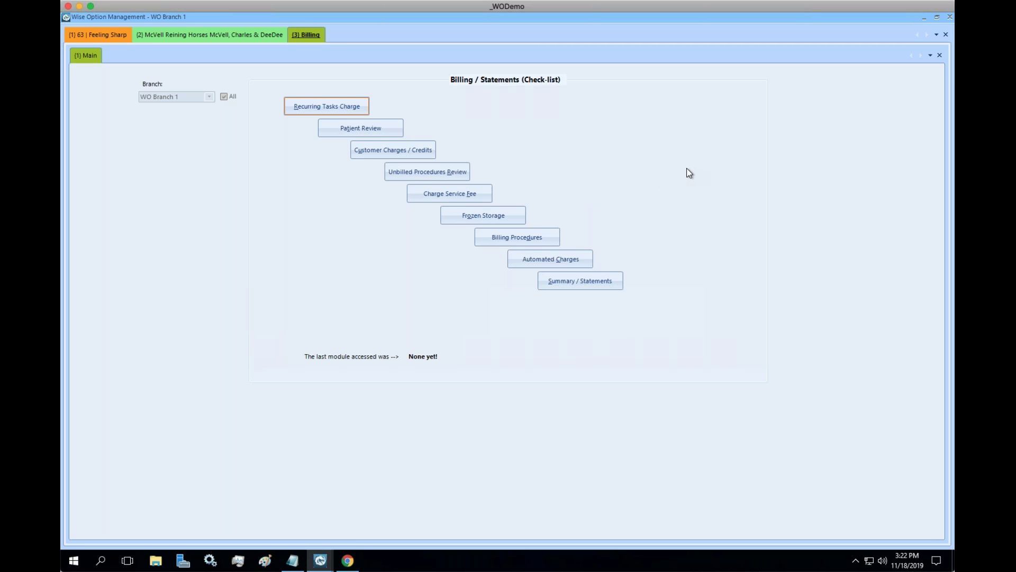
Start Summary / Statements with Print chosen instead of eBilling to open Print Customer Statements.
left_click(612, 280)
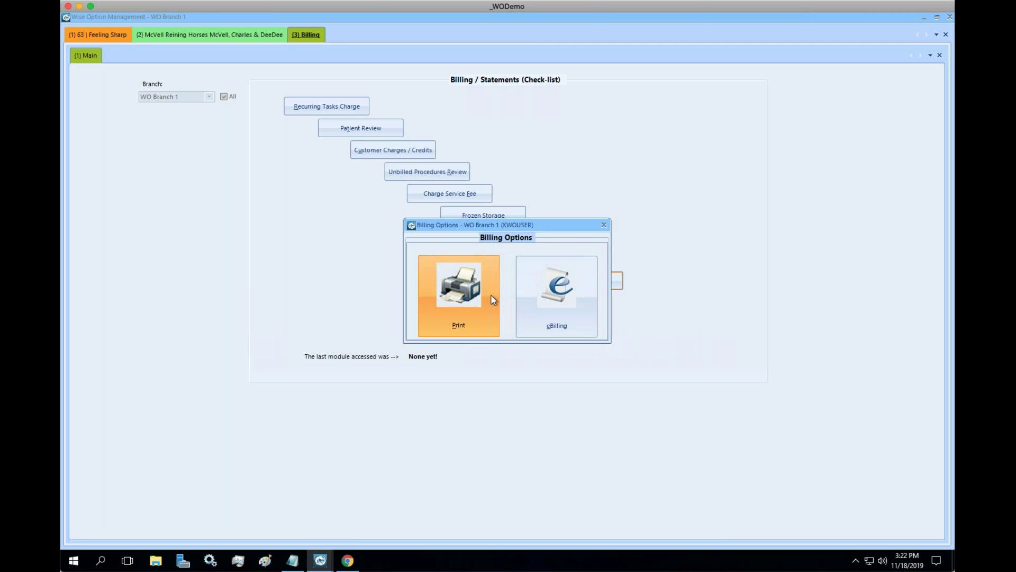
left_click(493, 300)
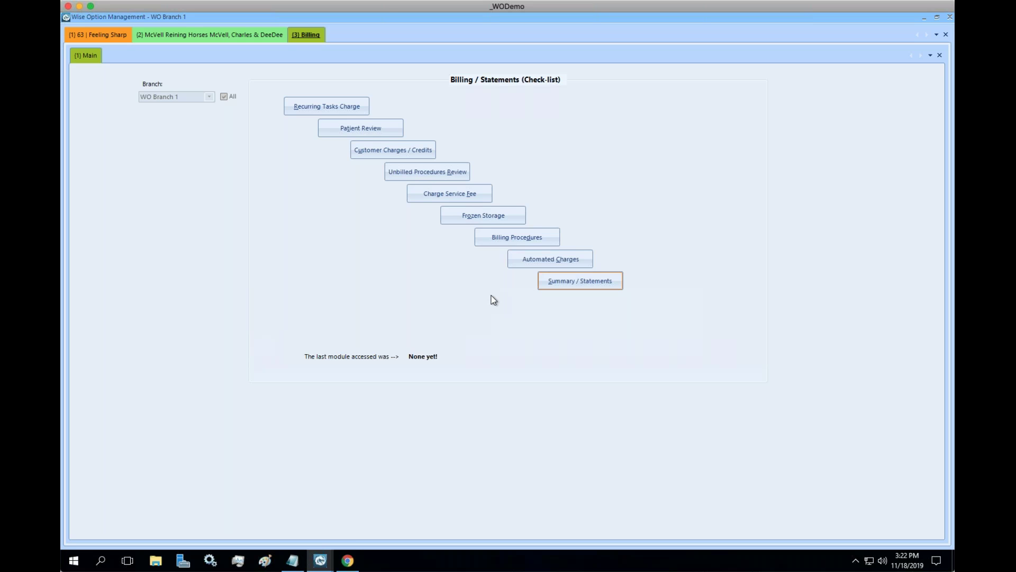
left_click(500, 310)
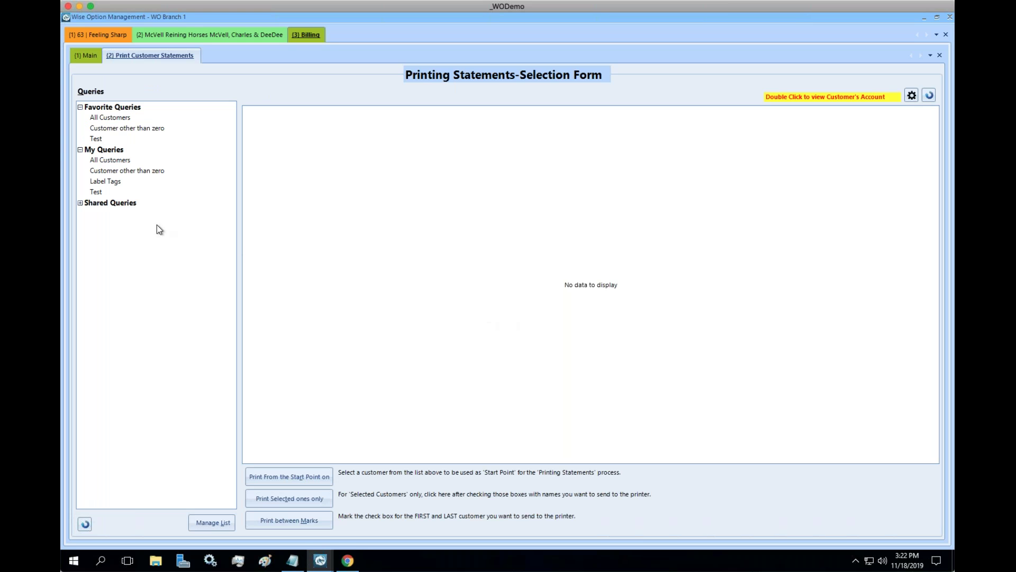
Load the All Customers query, tick three customers, and choose Print Selected ones only.
left_click(106, 160)
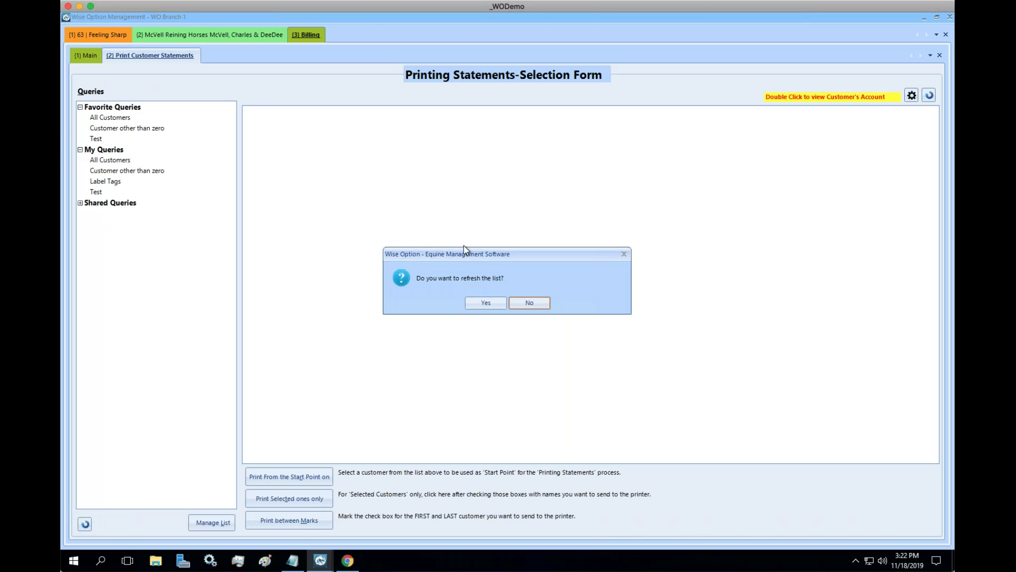
left_click(500, 302)
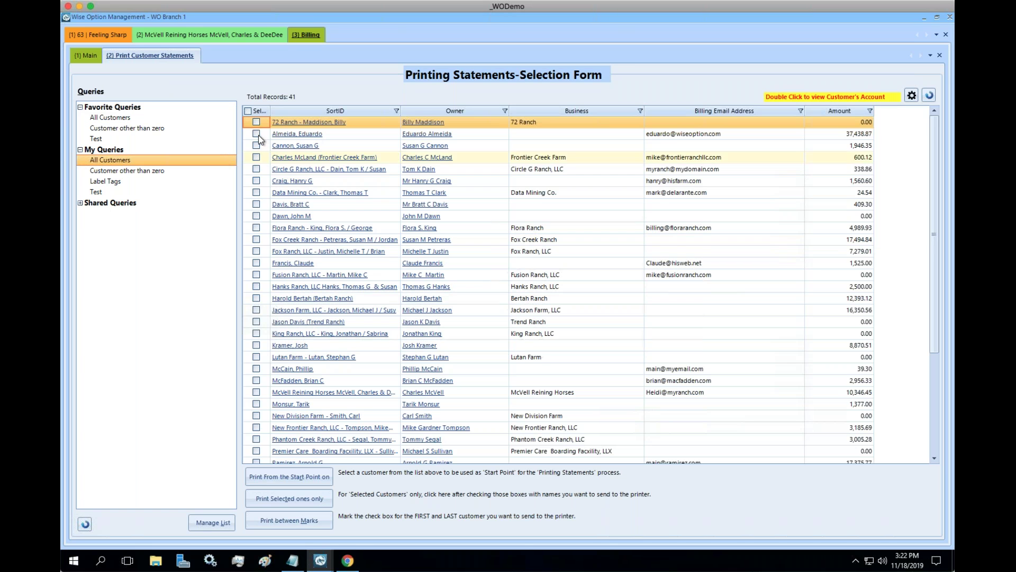
left_click(256, 134)
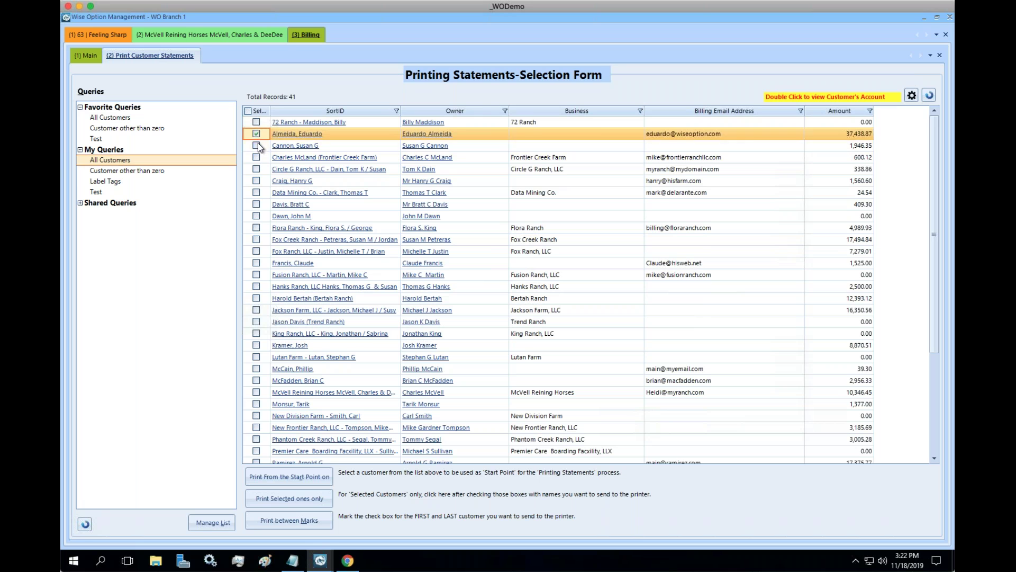
left_click(256, 145)
left_click(257, 157)
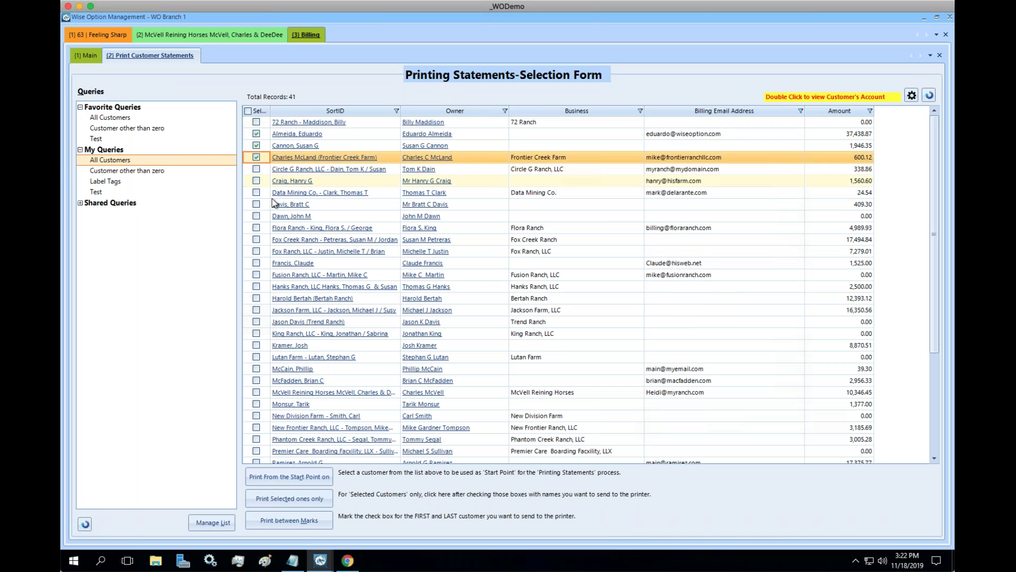
left_click(325, 500)
left_click(486, 304)
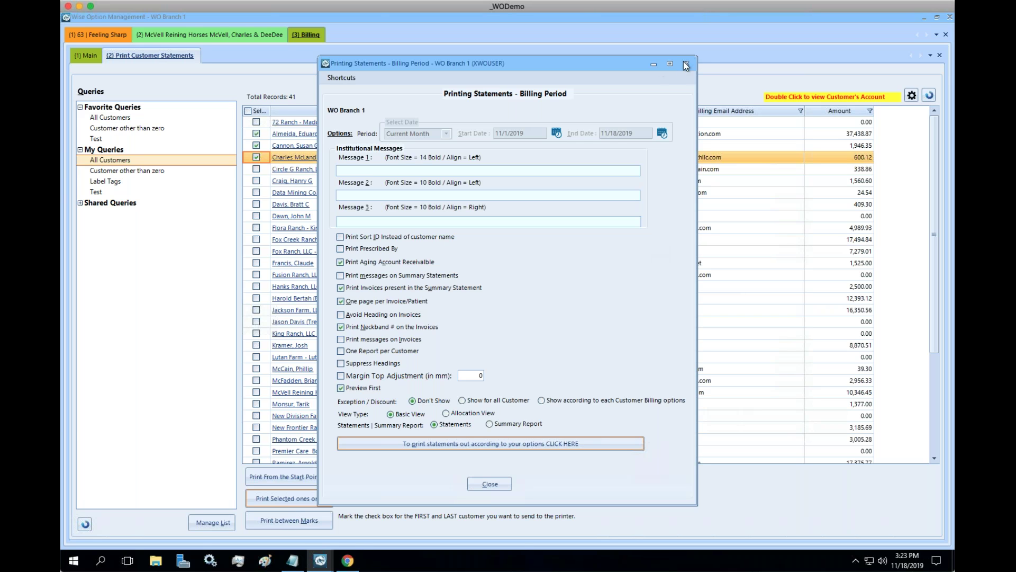
left_click(474, 485)
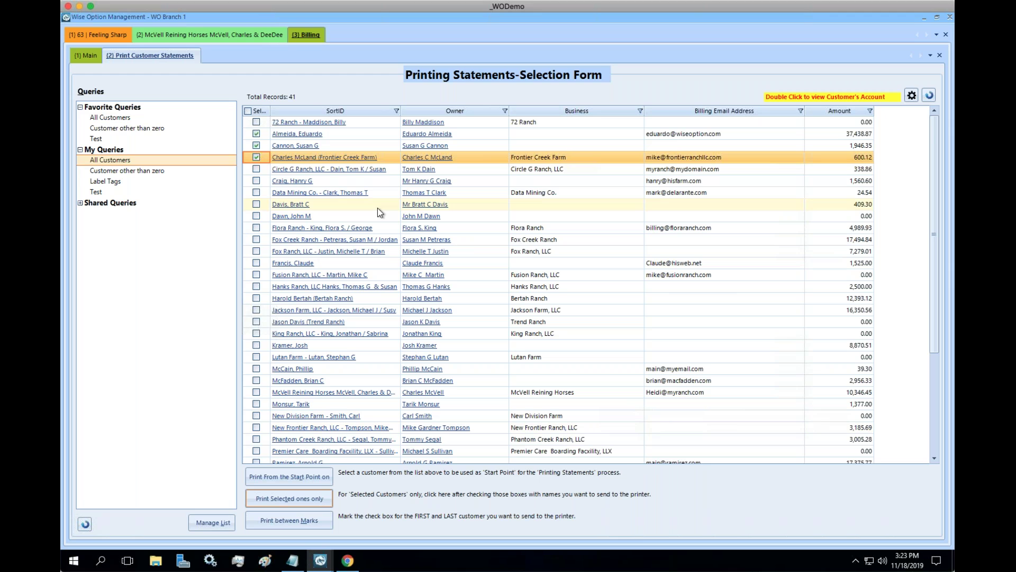
Open Tools > Options from the Main Menu in a new Set Up tab.
right_click(314, 36)
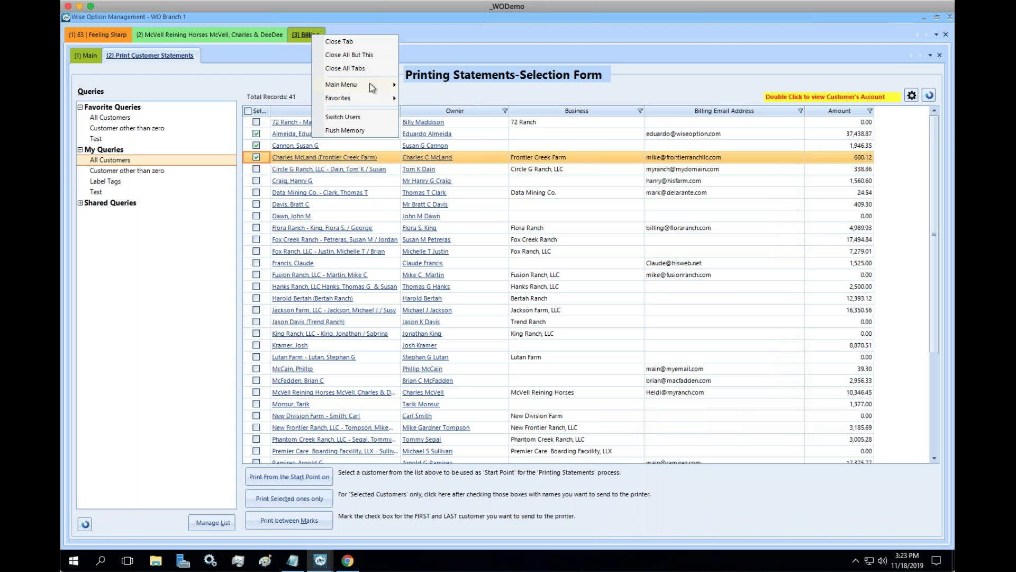
mouse_move(371, 86)
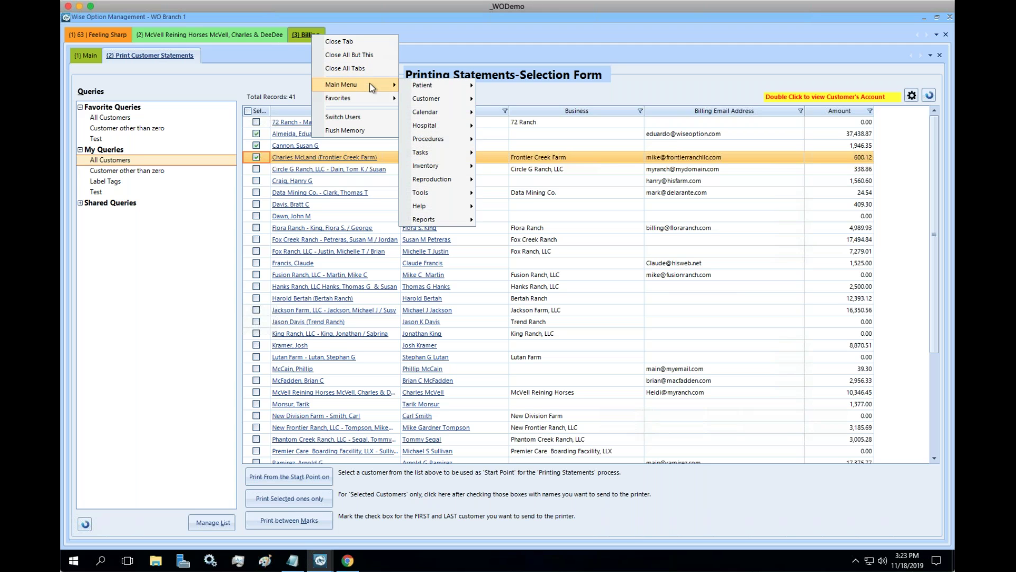
mouse_move(455, 191)
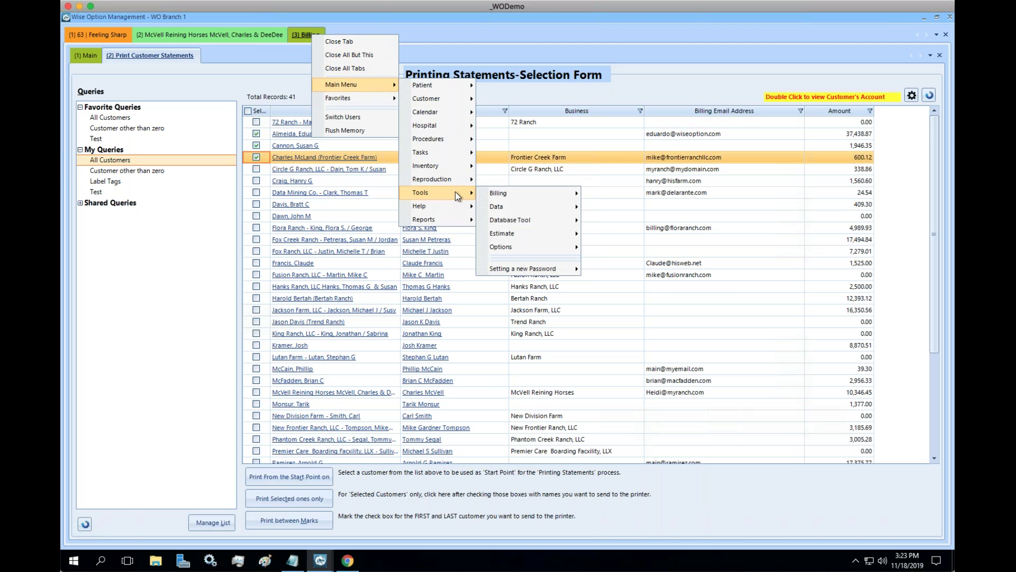
mouse_move(569, 250)
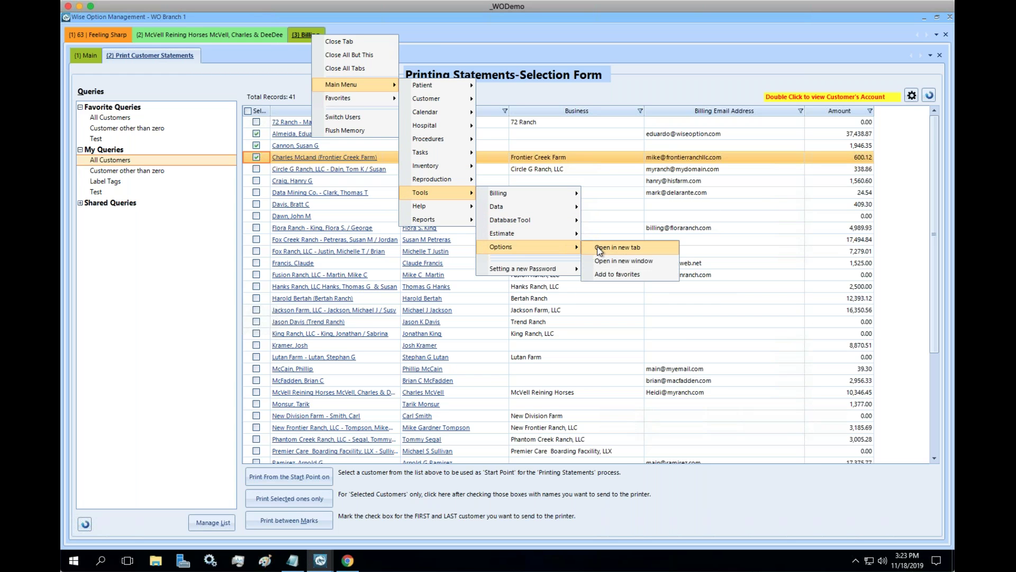
left_click(652, 252)
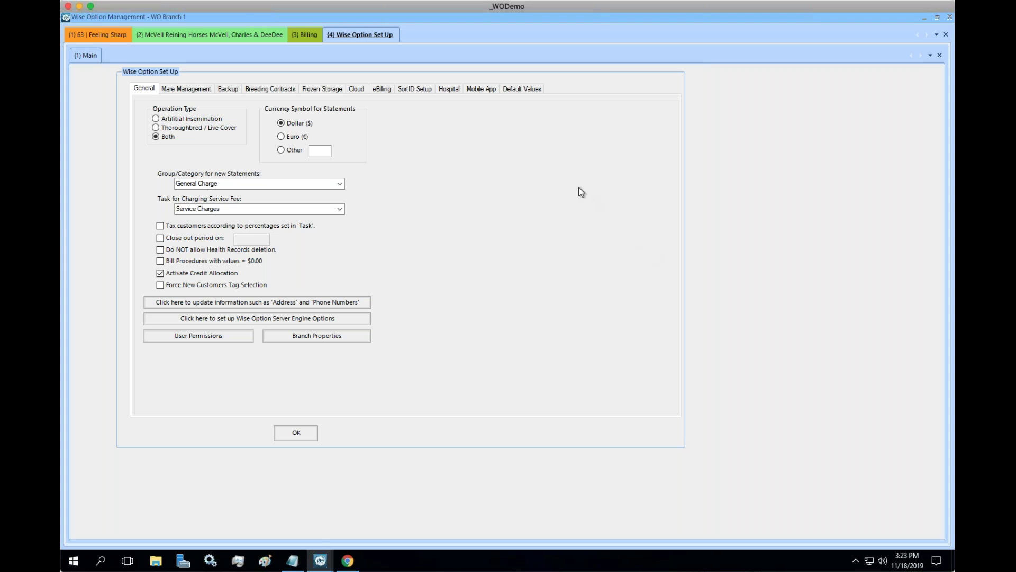
Uncheck Show Exception Detail on Invoices under Default Values, save, and return to (1) Main.
left_click(532, 91)
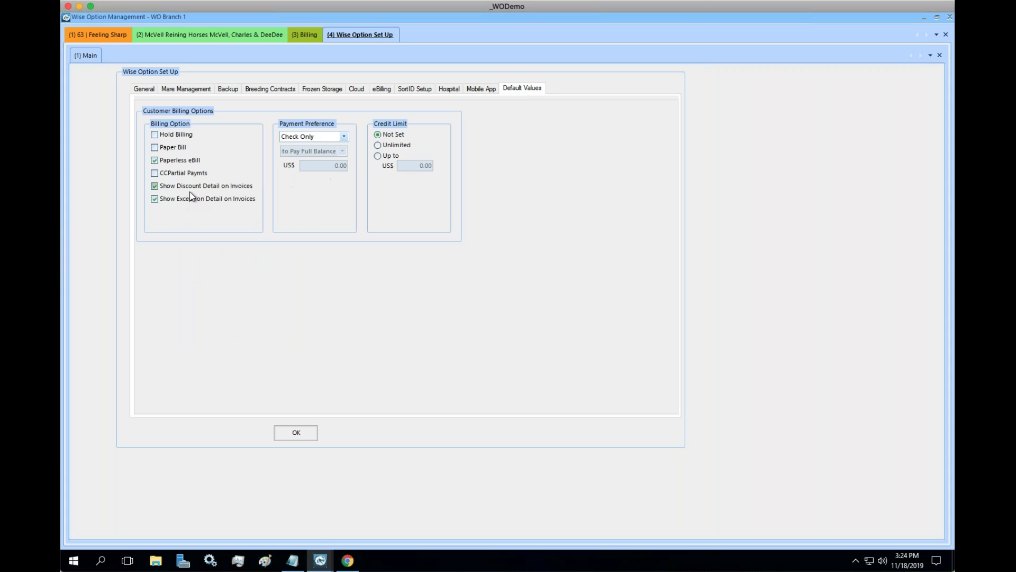
left_click(155, 199)
left_click(296, 433)
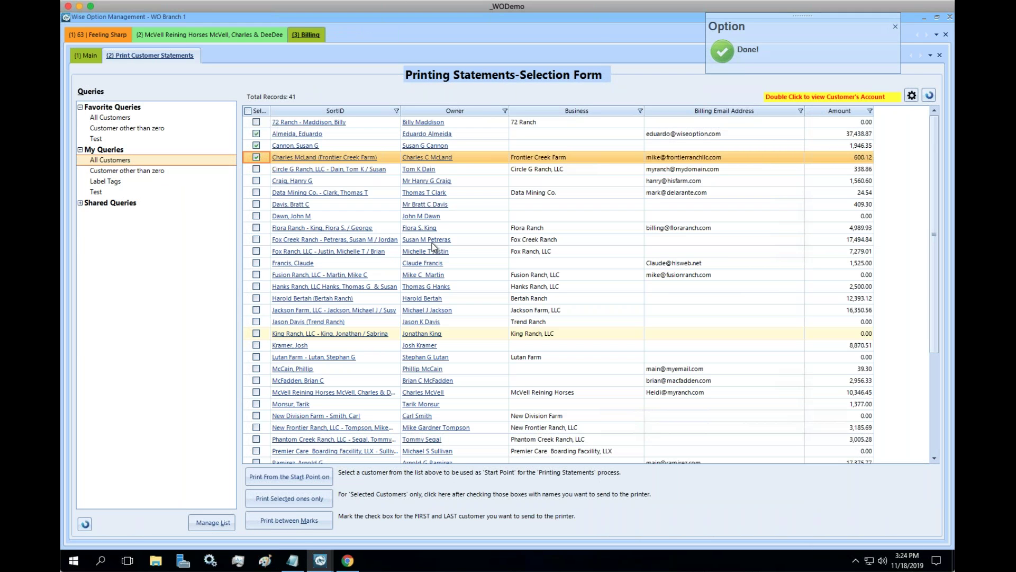
left_click(90, 58)
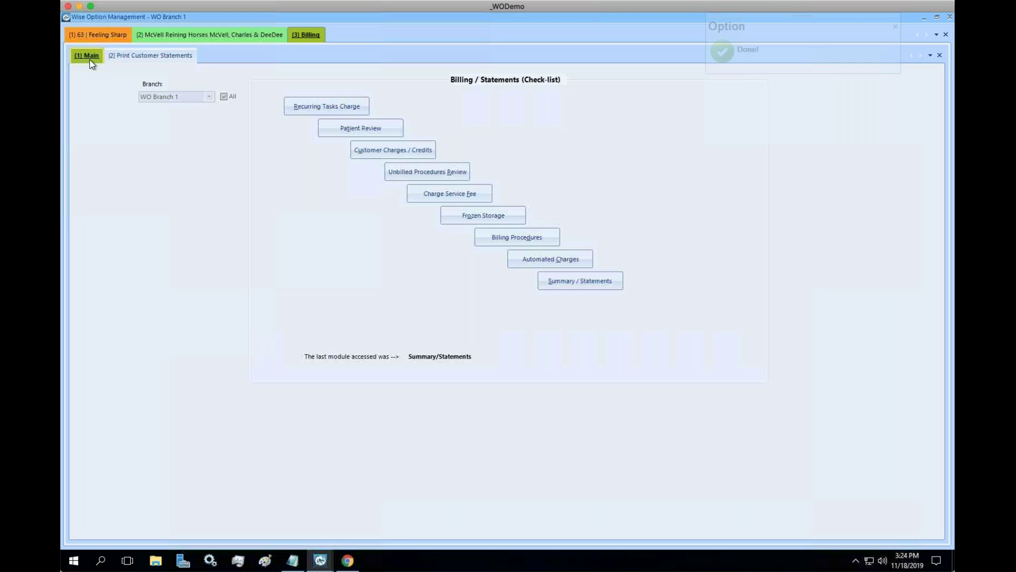
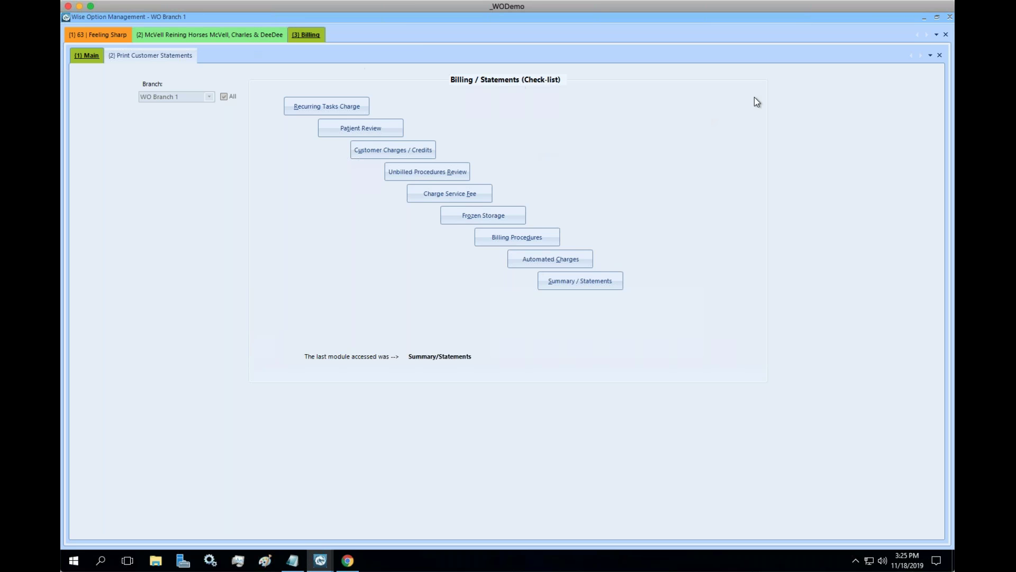
Close the Billing, customer account, customer ledger and Procedures/Reminders pages.
left_click(946, 35)
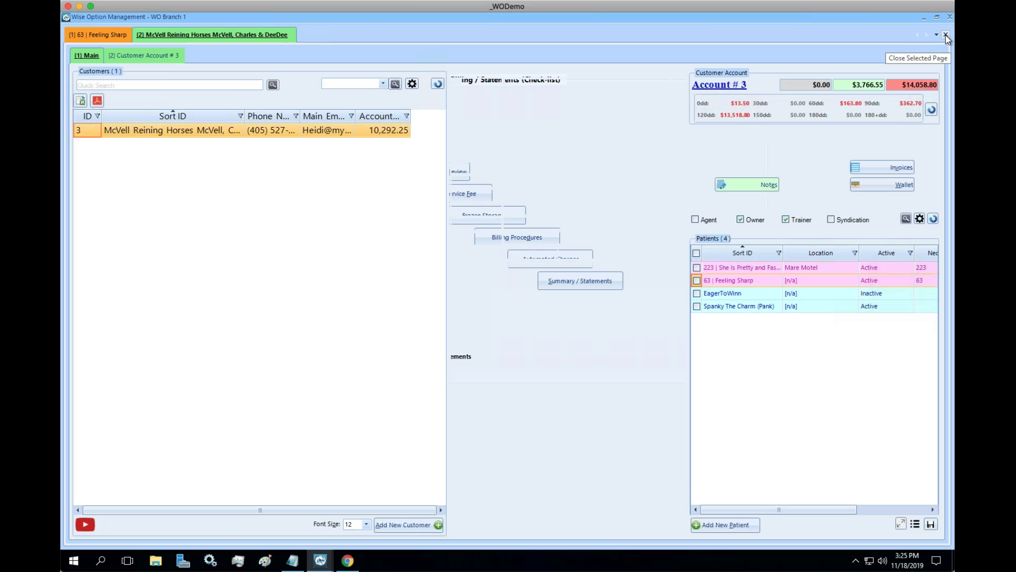
left_click(945, 35)
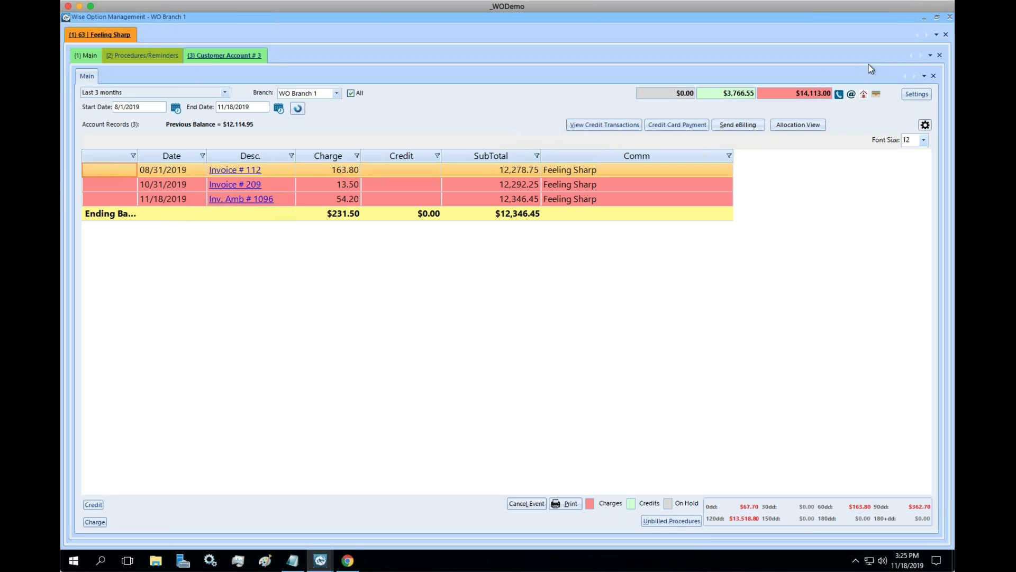
left_click(940, 55)
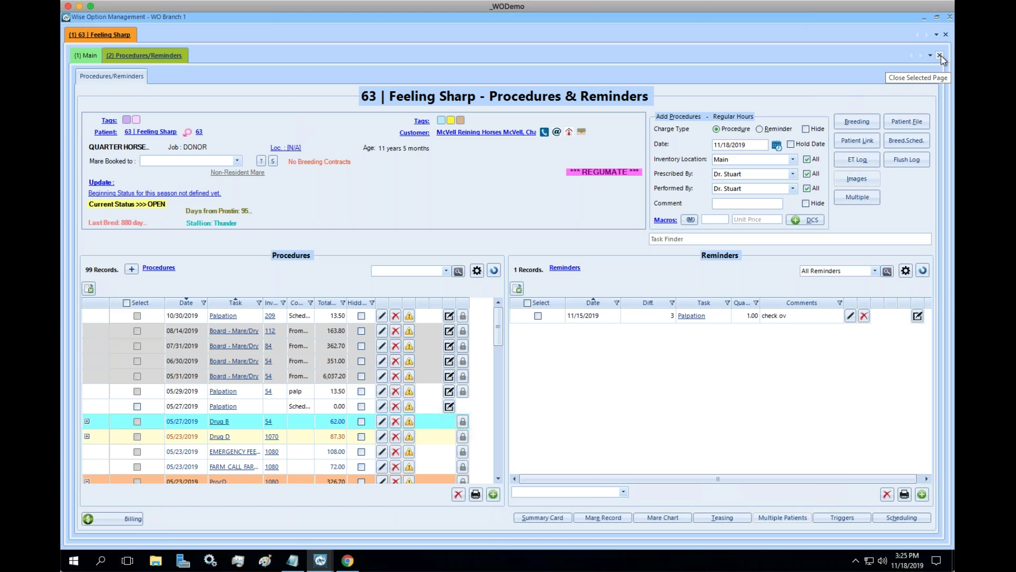
left_click(941, 55)
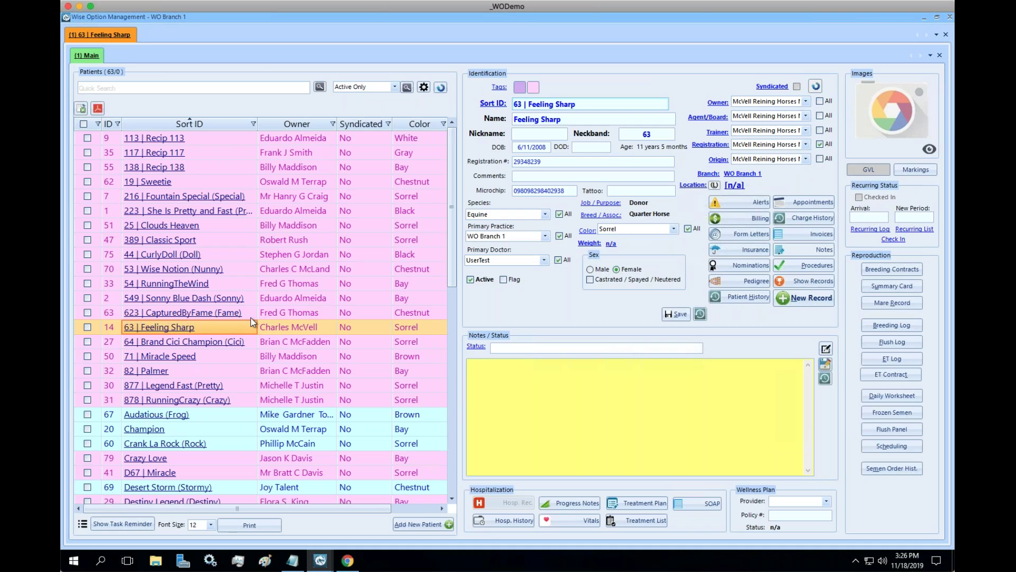
Open patient 623 CapturedByFame and go to its General Pasture location-change page.
left_click(252, 316)
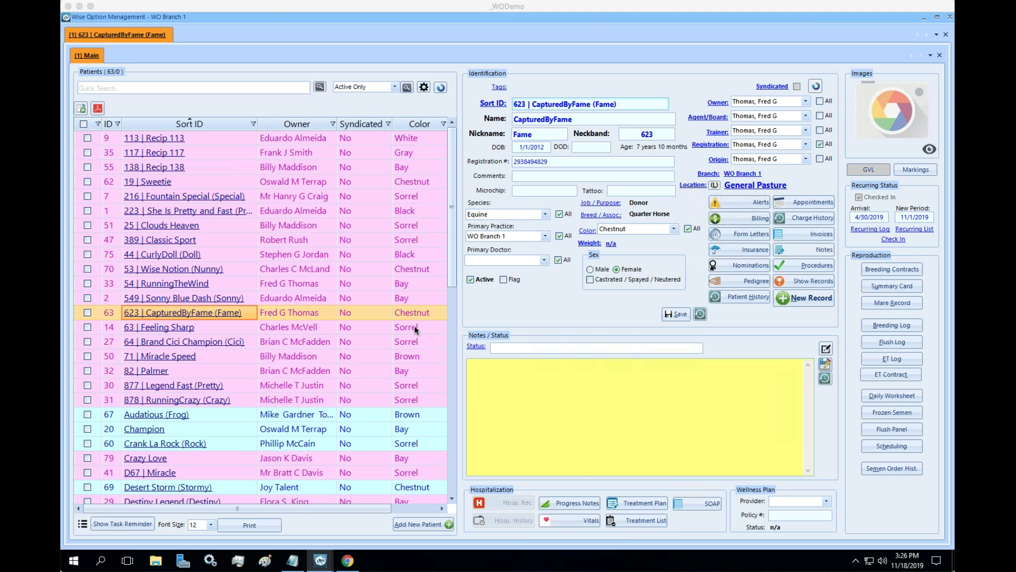
left_click(697, 245)
left_click(739, 186)
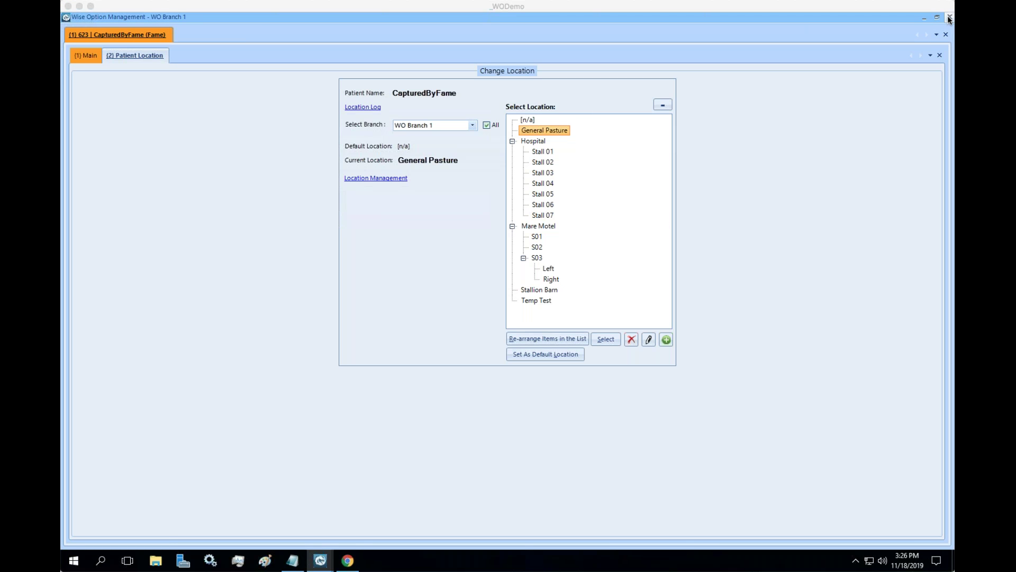
Close the Patient Location window with Alt+F4.
left_click(805, 77)
key("alt+F4")
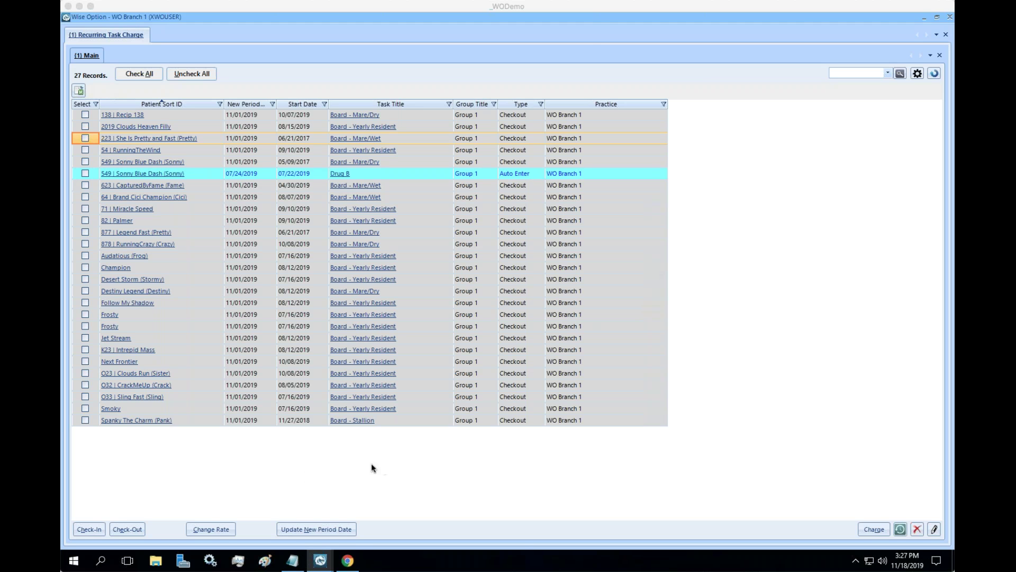
Close the Recurring Task Charge window to return to the home screen.
left_click(361, 467)
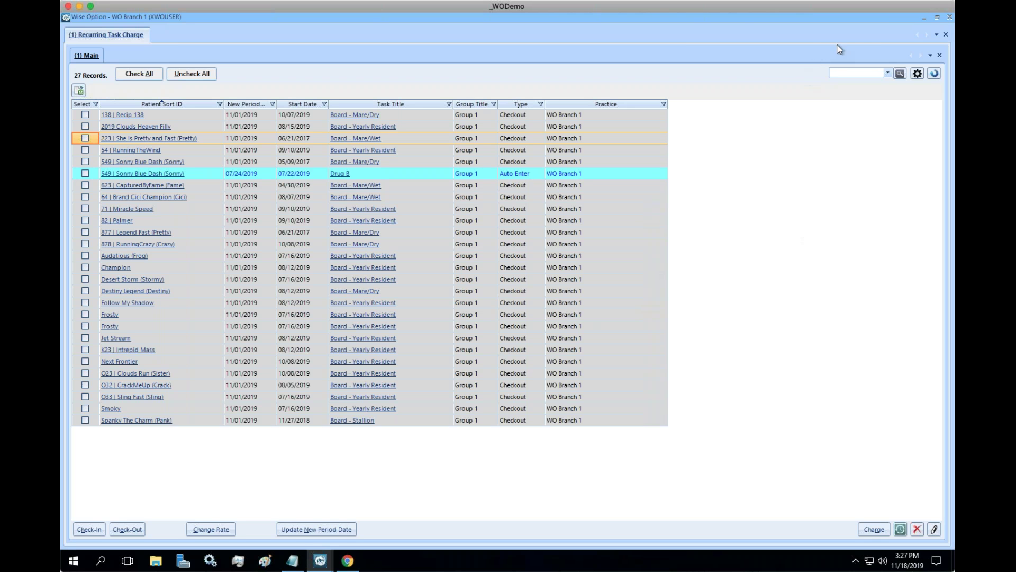
left_click(949, 18)
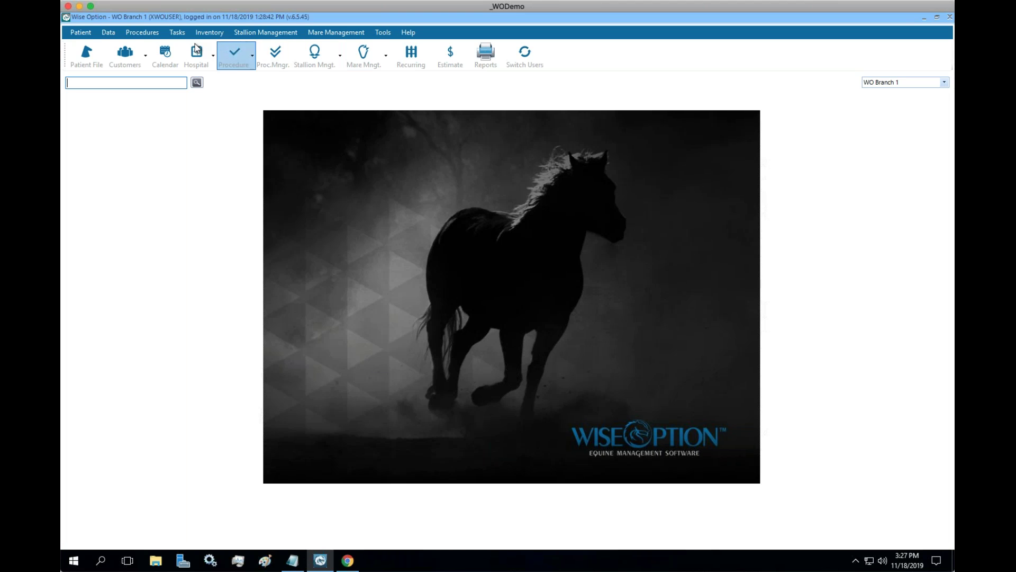
Open Tasks > Task File and open the Aspirin task for editing.
left_click(185, 35)
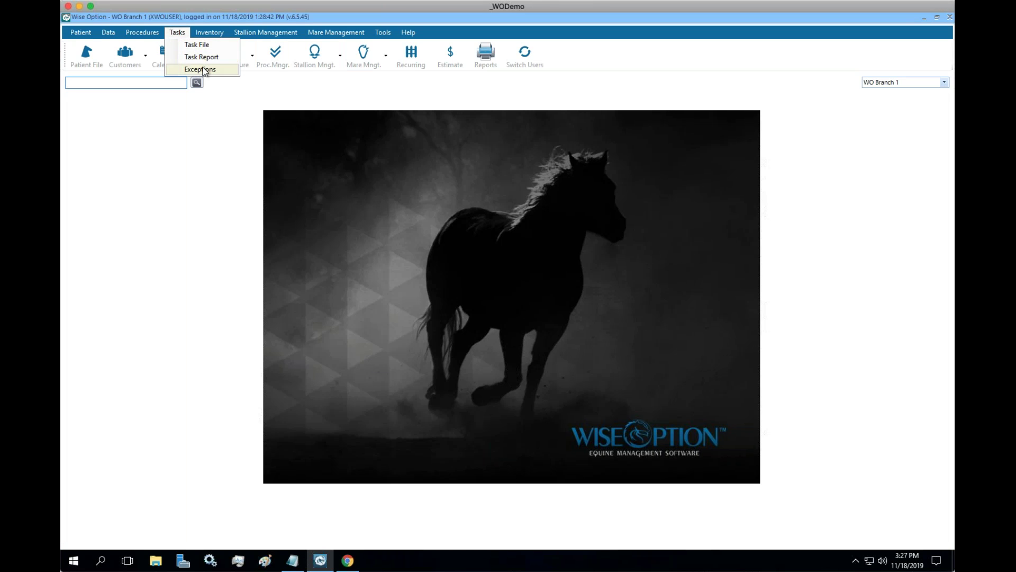
left_click(197, 57)
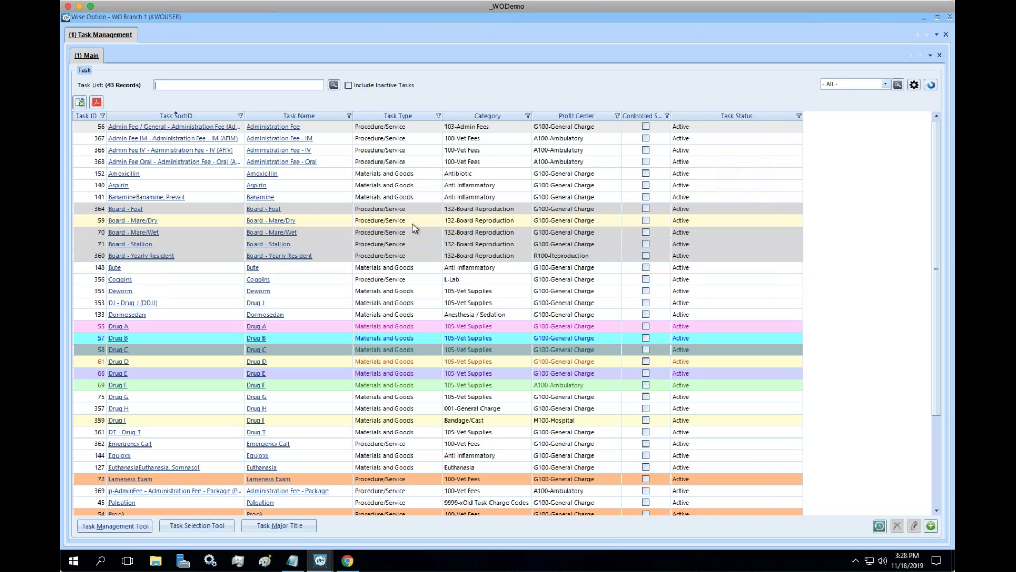
left_click(256, 185)
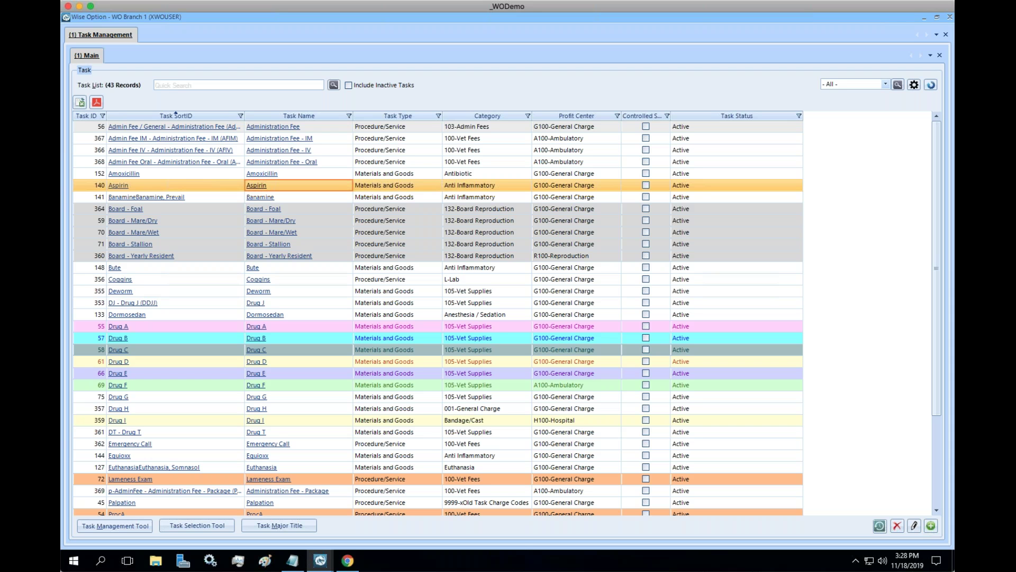
left_click(118, 188)
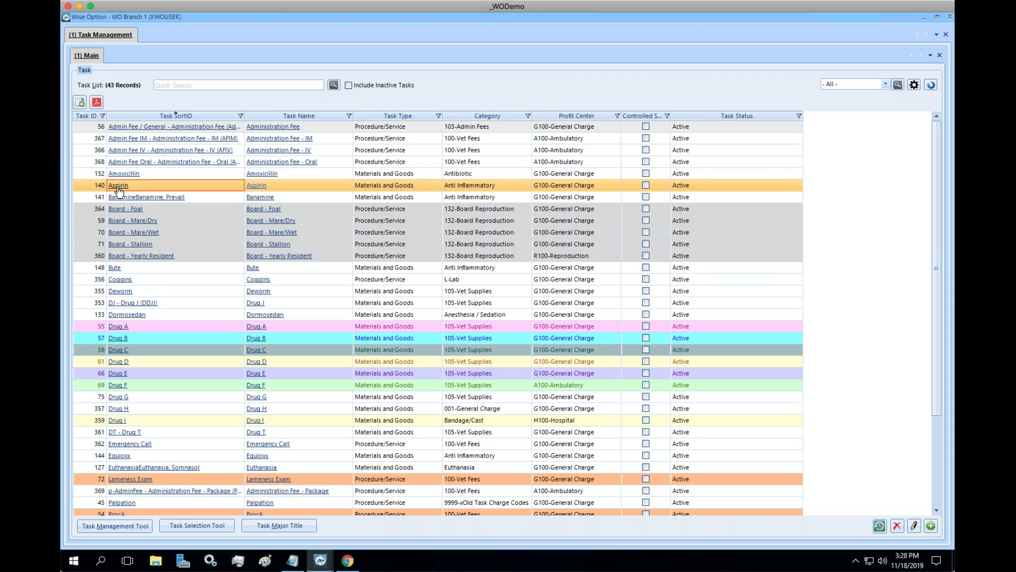
left_click(119, 189)
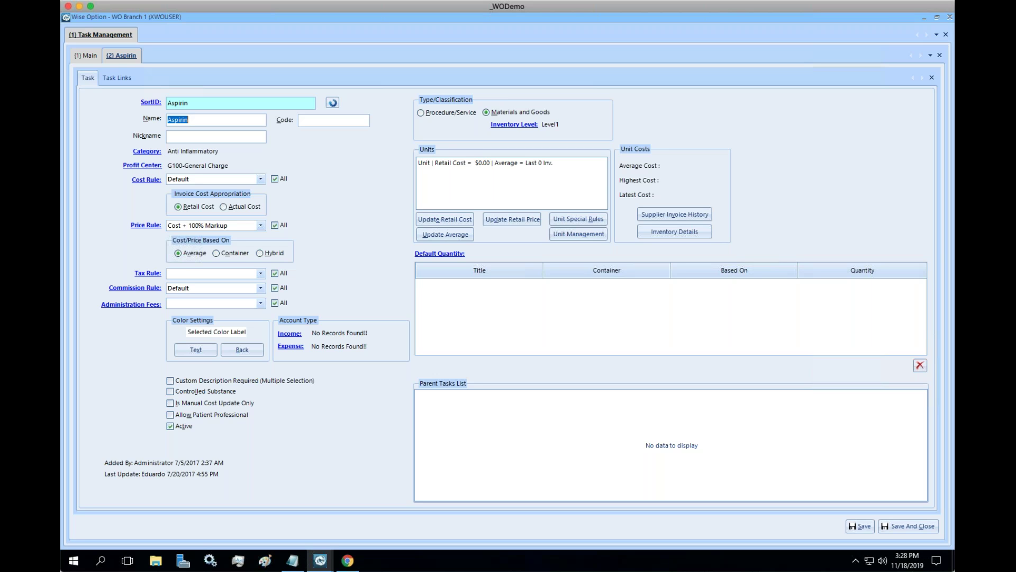
left_click(480, 165)
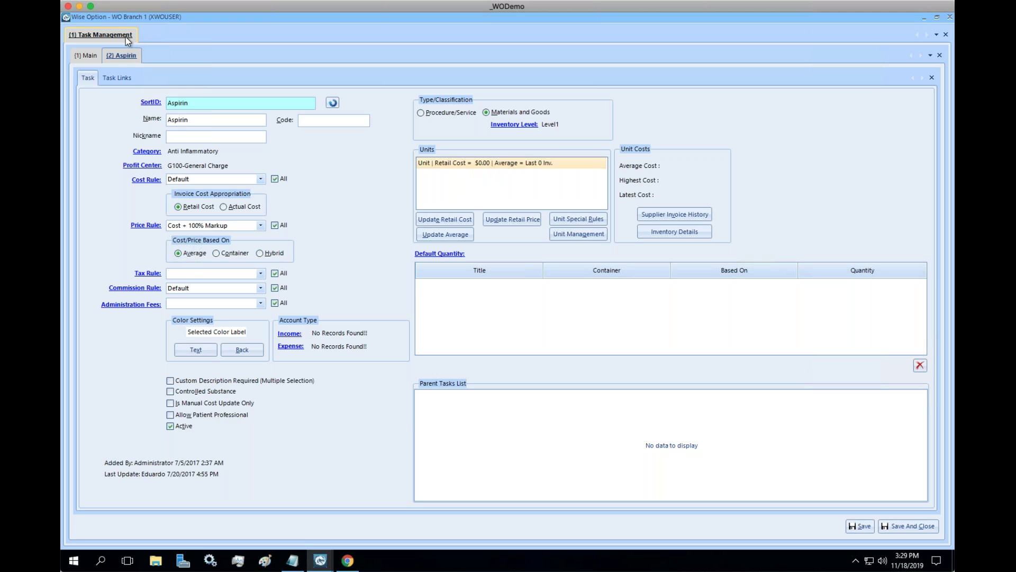
Open Crazy Love from the Main Menu patient list and start a new record.
right_click(125, 37)
mouse_move(207, 87)
mouse_move(243, 87)
left_click(312, 87)
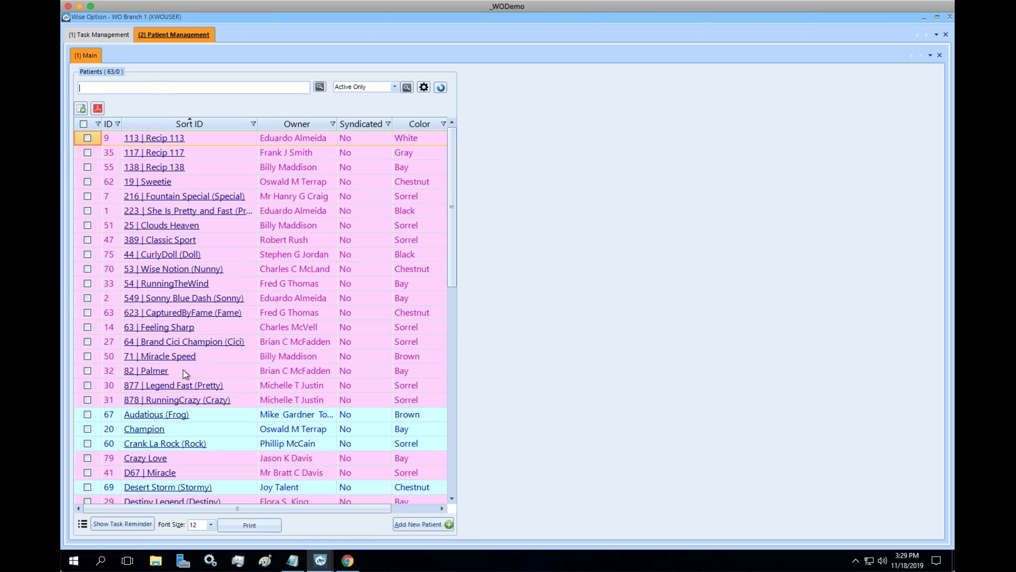
left_click(166, 459)
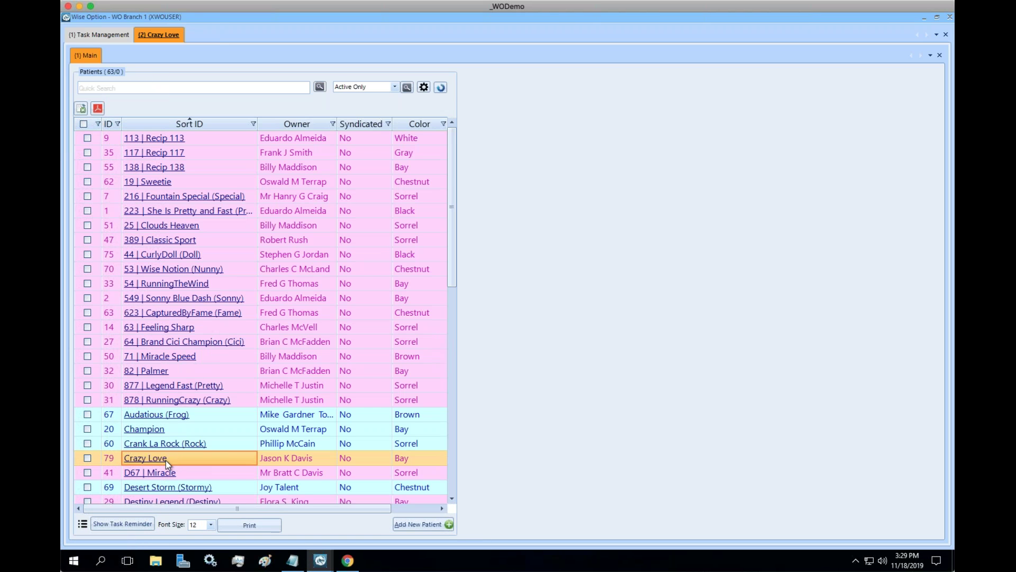
left_click(817, 306)
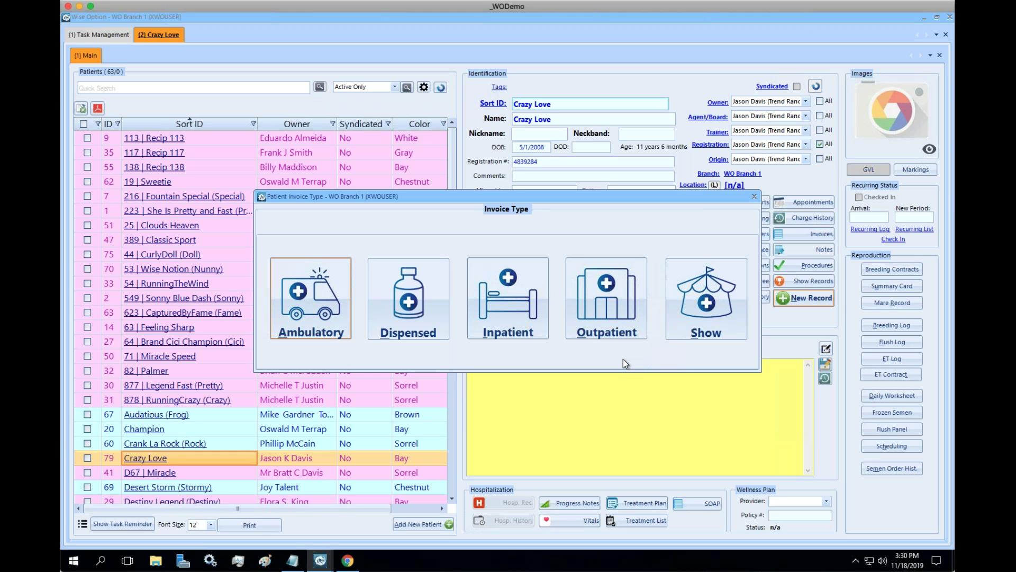
Start an Outpatient invoice for Crazy Love with the Regular Hours scenario, then return to Aspirin.
left_click(599, 324)
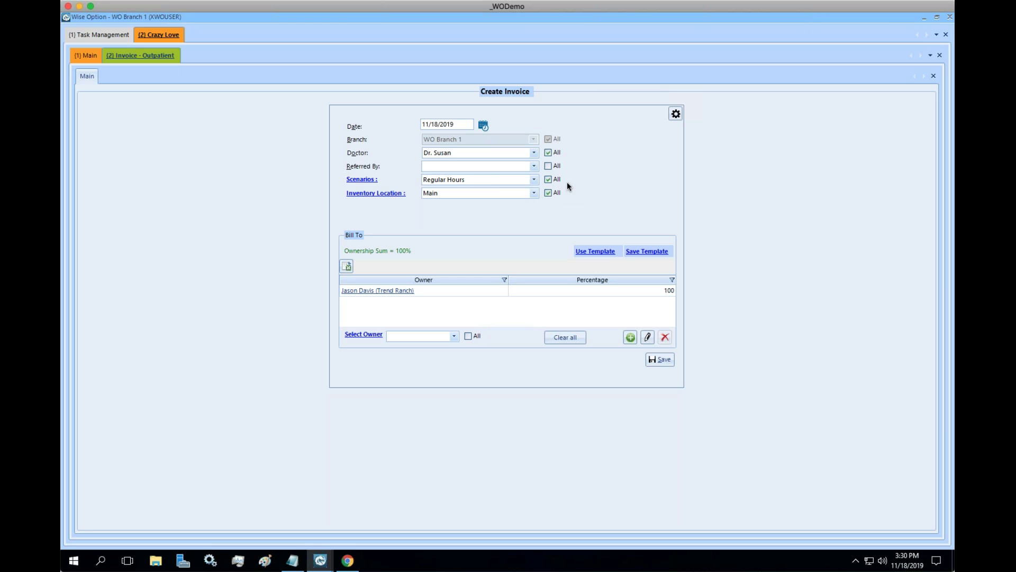
left_click(535, 181)
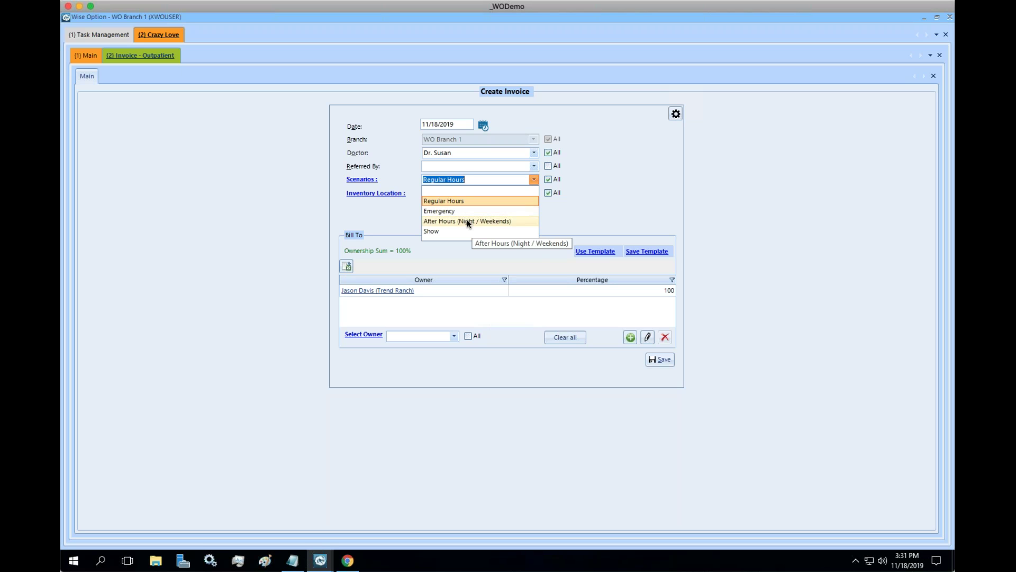
left_click(583, 220)
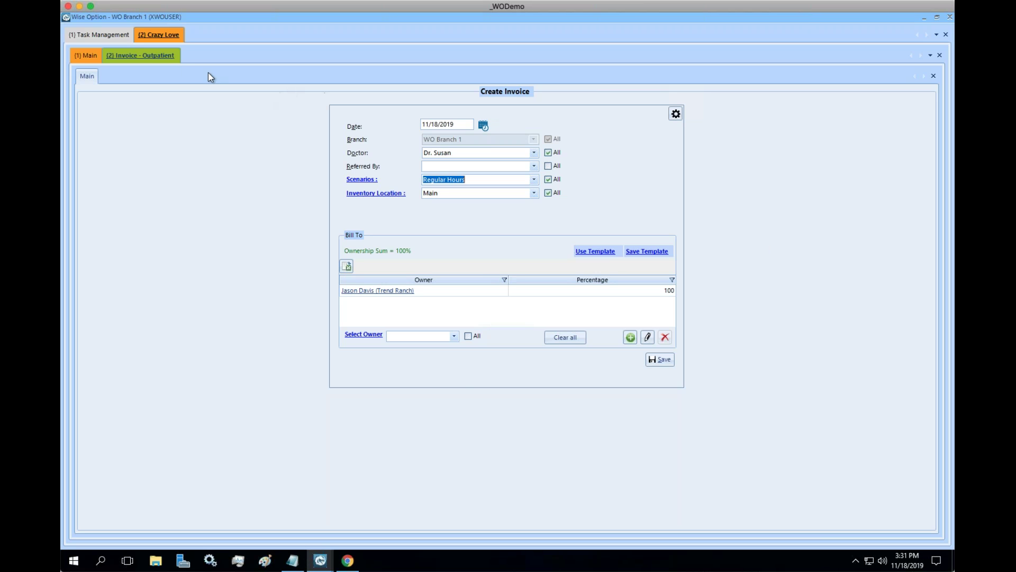
left_click(98, 35)
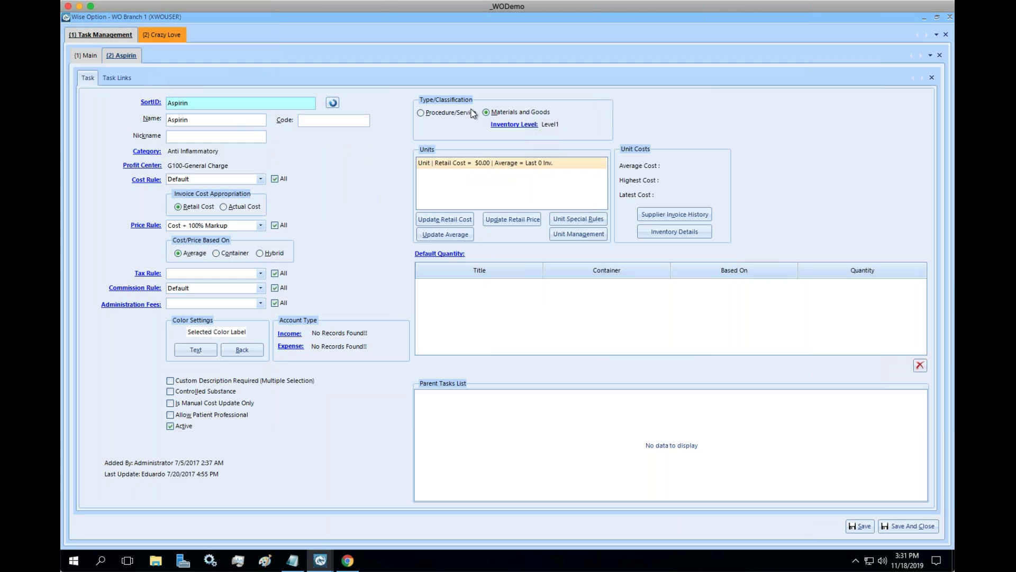
Open the retail price editor for Aspirin's unit and collapse the price tree.
left_click(517, 164)
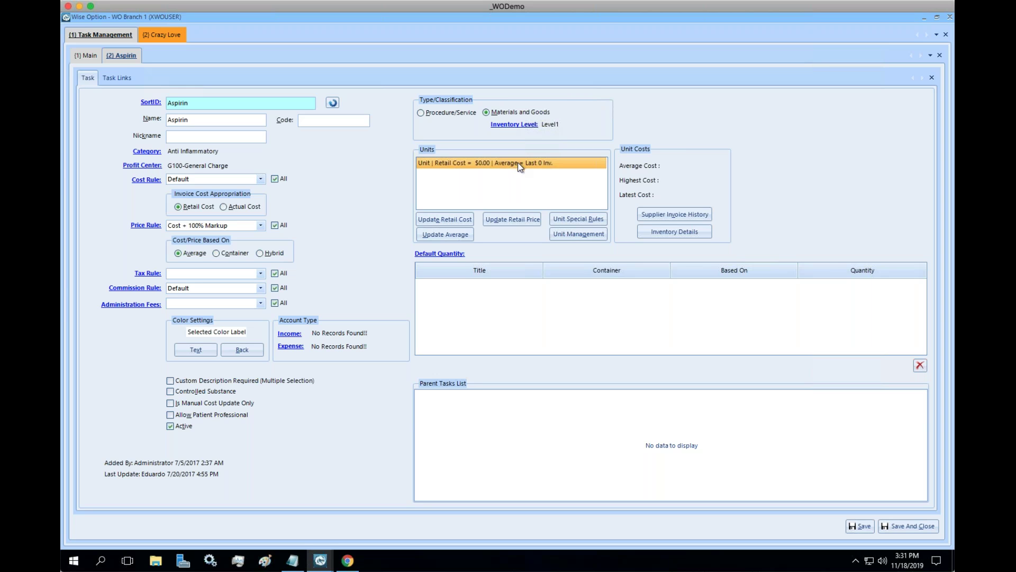
left_click(526, 218)
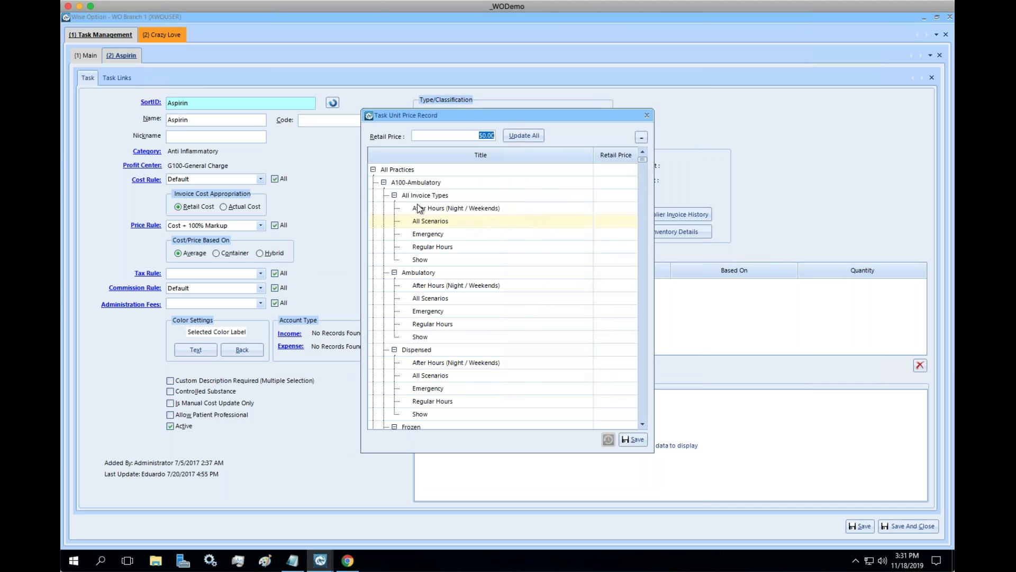
left_click(385, 182)
left_click(384, 196)
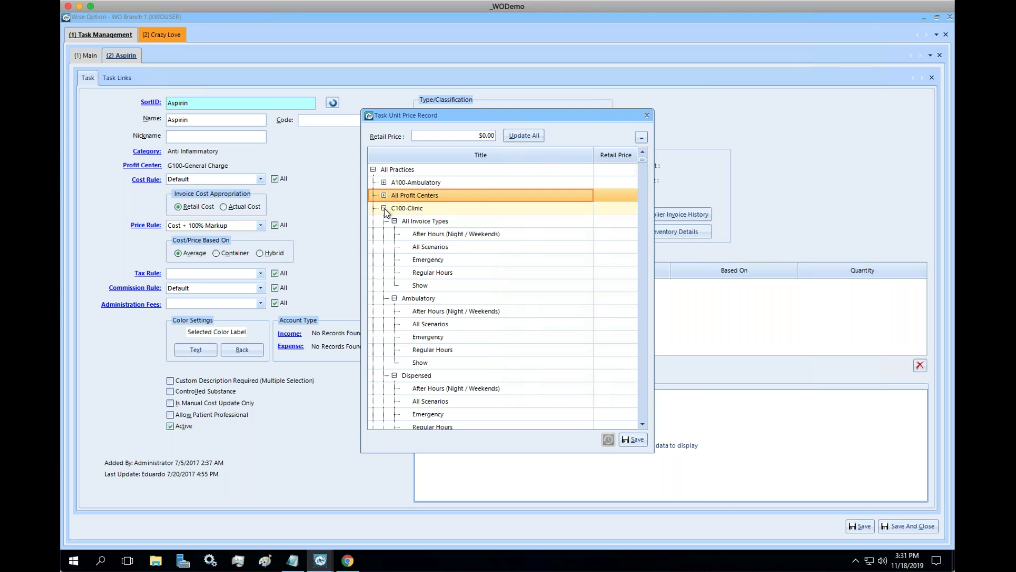
left_click(384, 207)
left_click(384, 220)
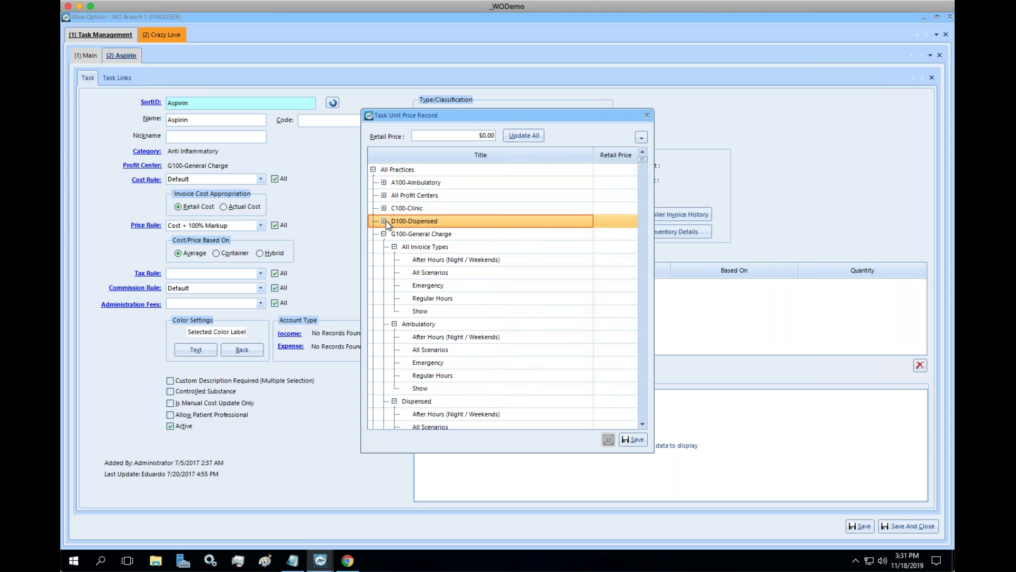
left_click(642, 137)
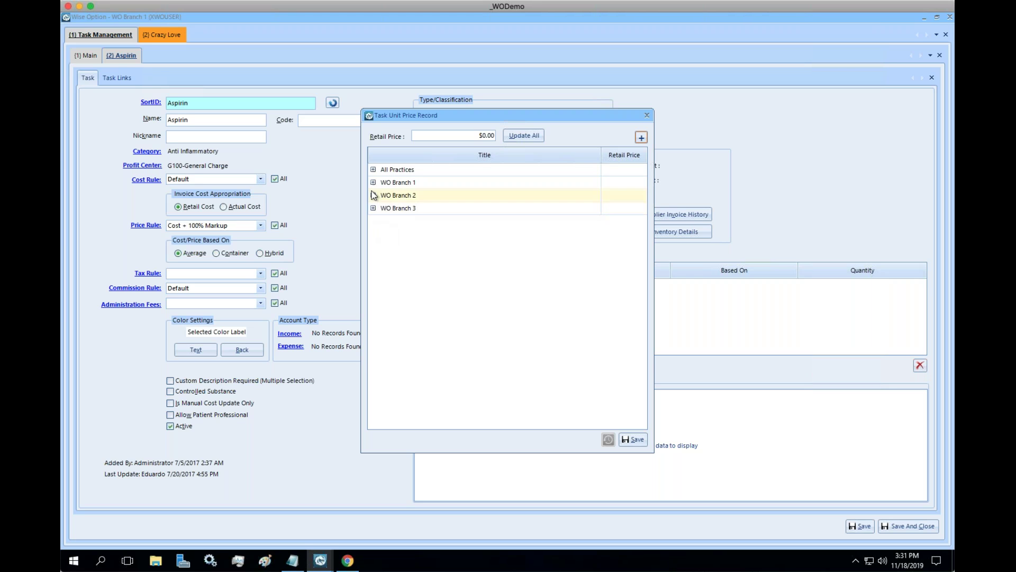
Expand All Practices > G100-General Charge > Outpatient to list its scenarios.
left_click(373, 170)
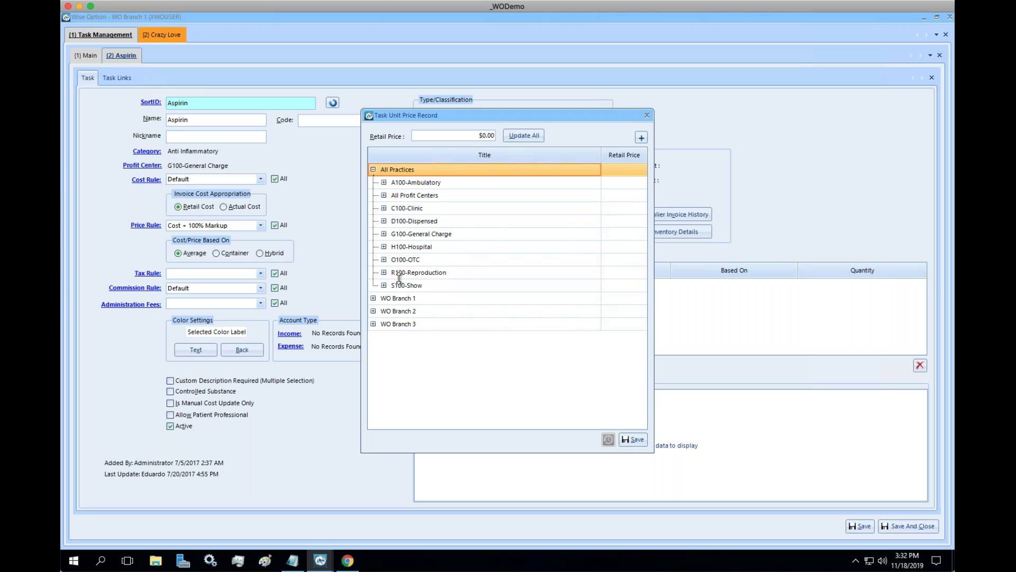
left_click(453, 234)
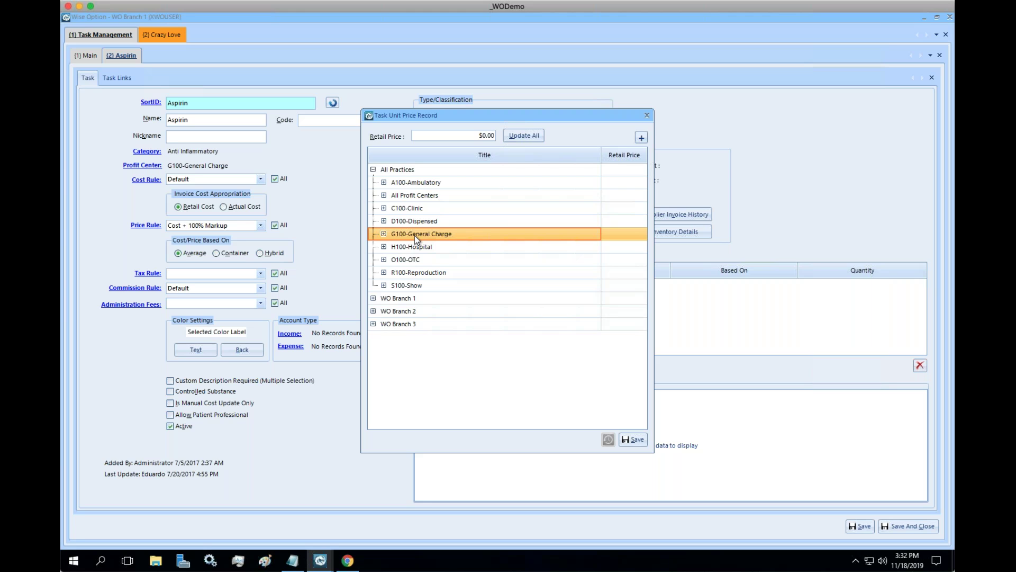
left_click(384, 233)
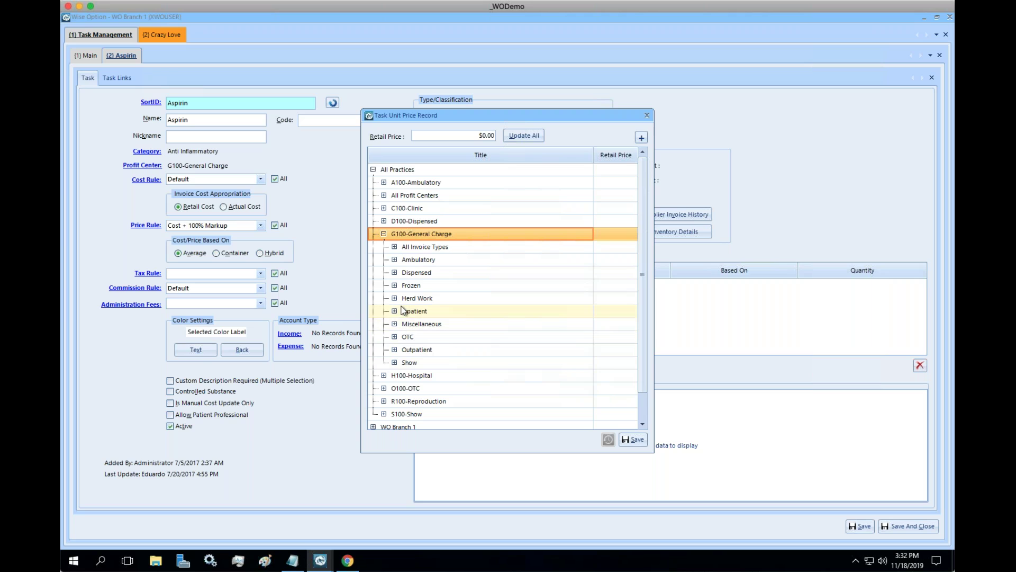
left_click(394, 350)
scroll(521, 361, "down", 1)
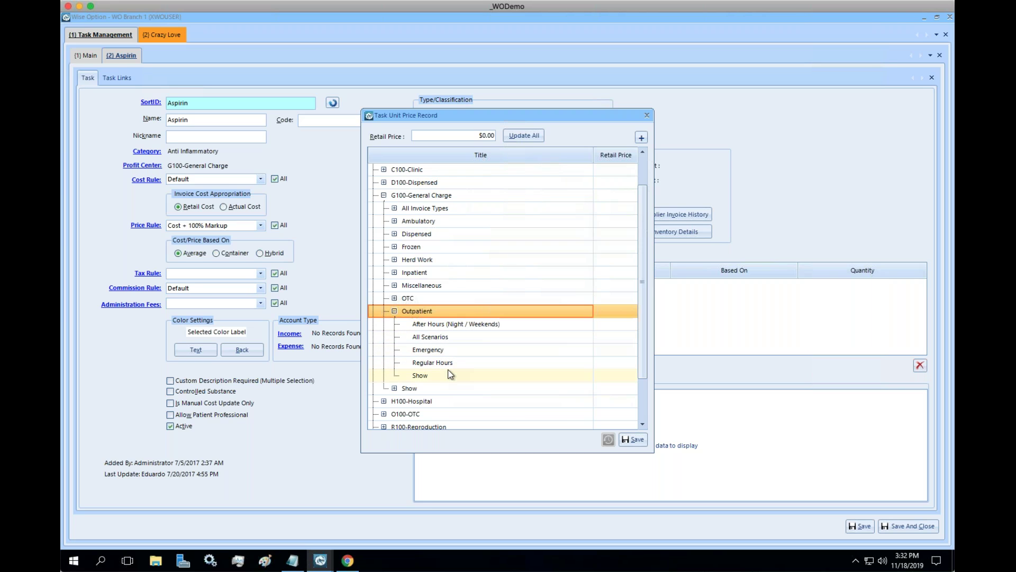
Enter Outpatient prices: Regular Hours 120, Emergency 150, After Hours 180, All Scenarios 120, Show 160.
left_click(613, 363)
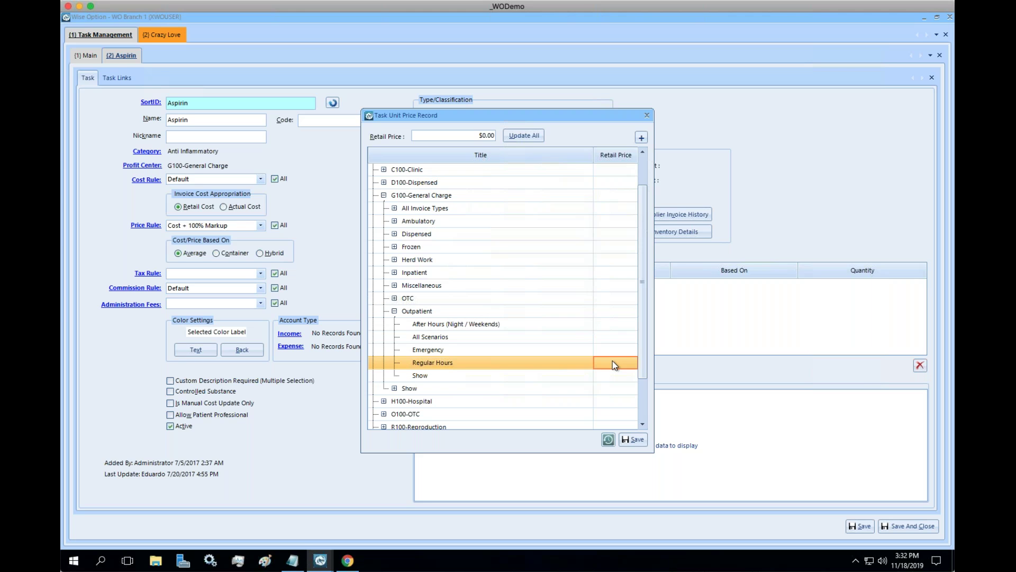
type("120")
left_click(617, 345)
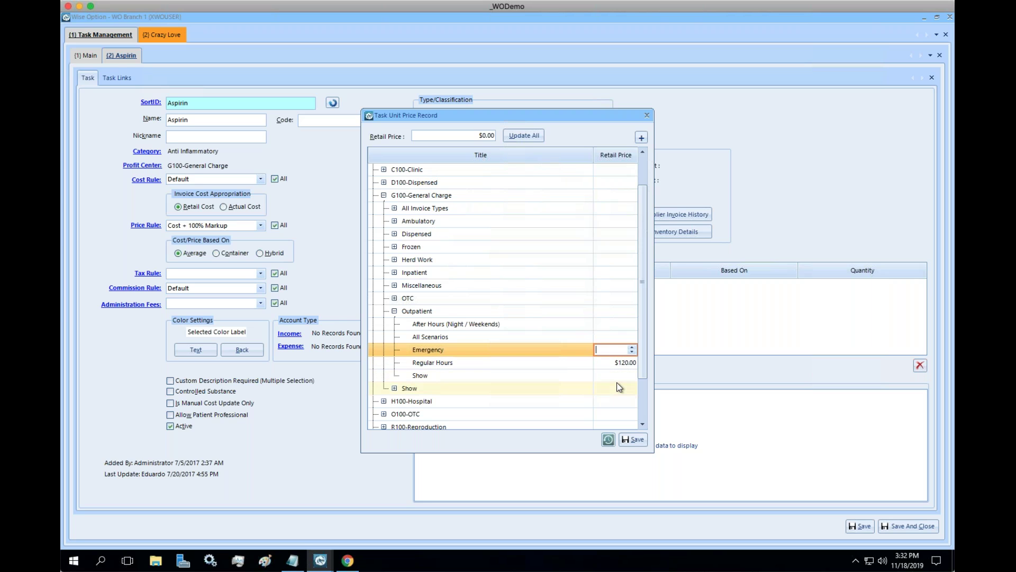
type("150")
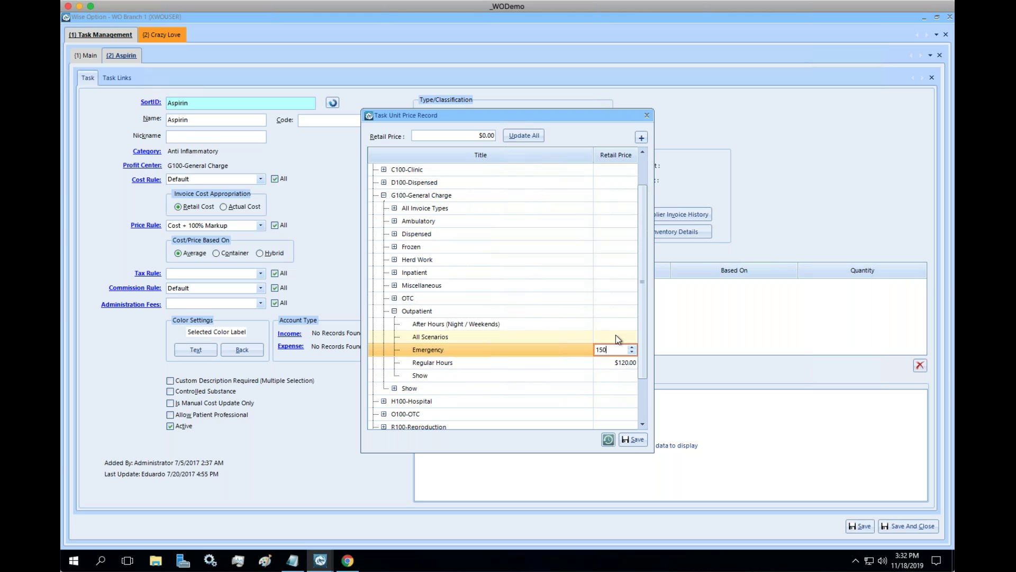
left_click(614, 324)
type("180")
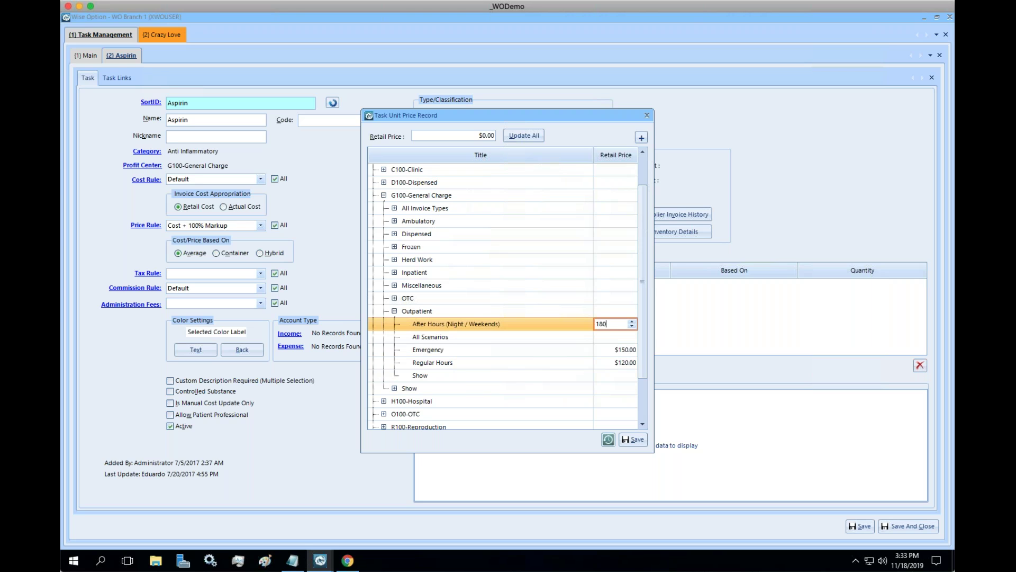
left_click(621, 338)
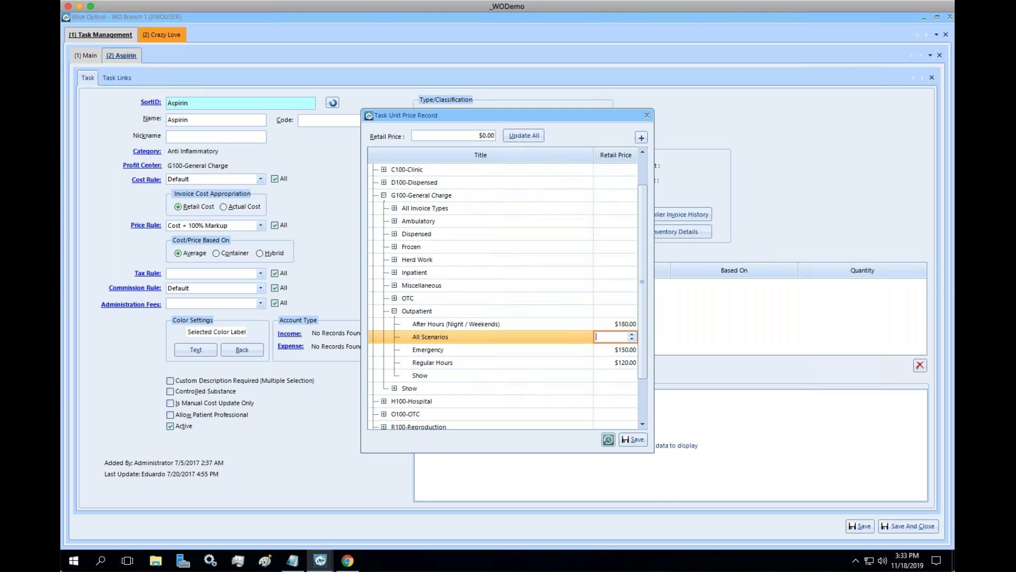
type("120")
left_click(623, 375)
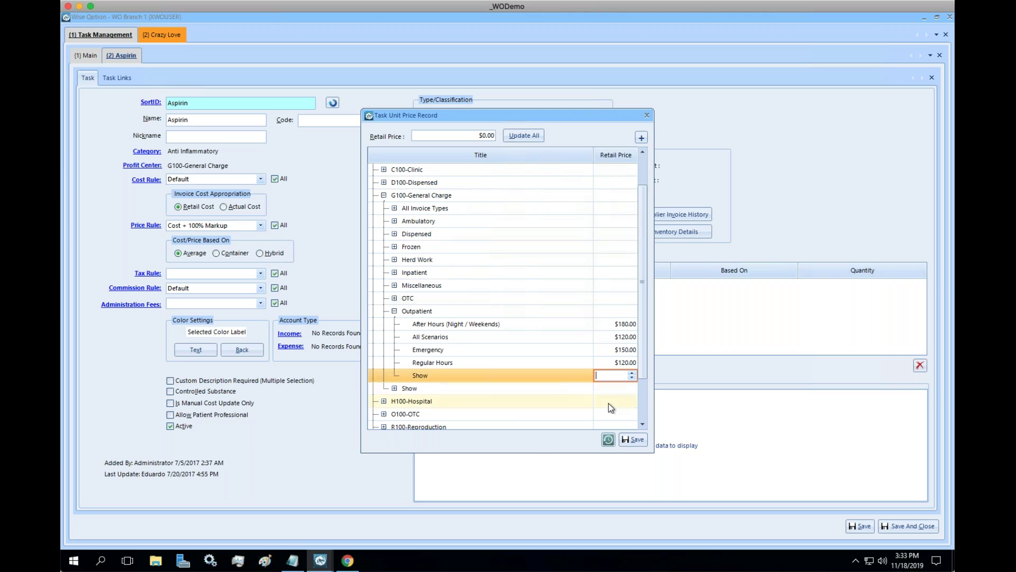
type("160")
key("Down")
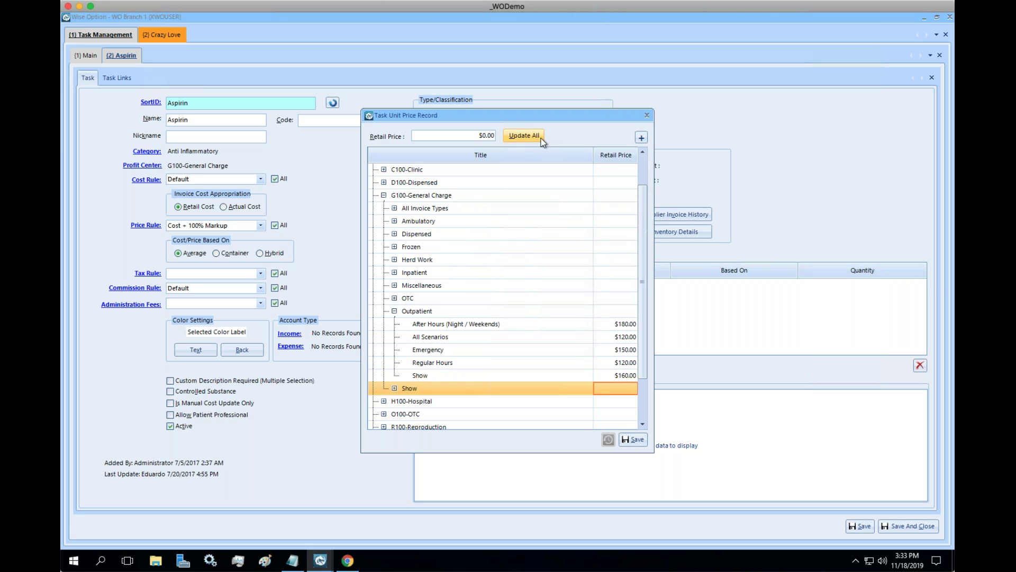
Apply a $120.00 retail price to every price with Update All and reopen the record.
left_click_drag(478, 136, 494, 137)
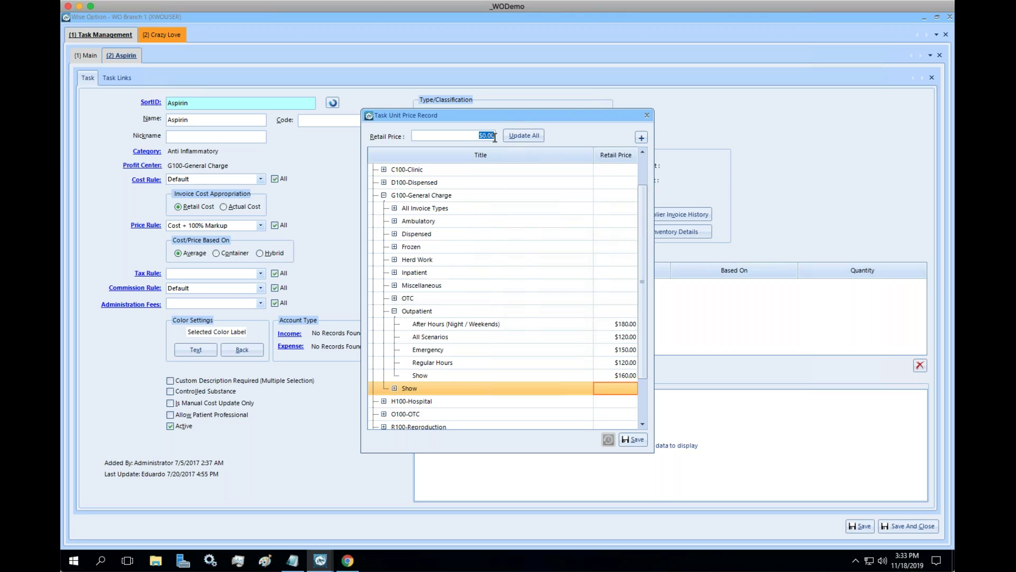
type("120")
left_click(515, 135)
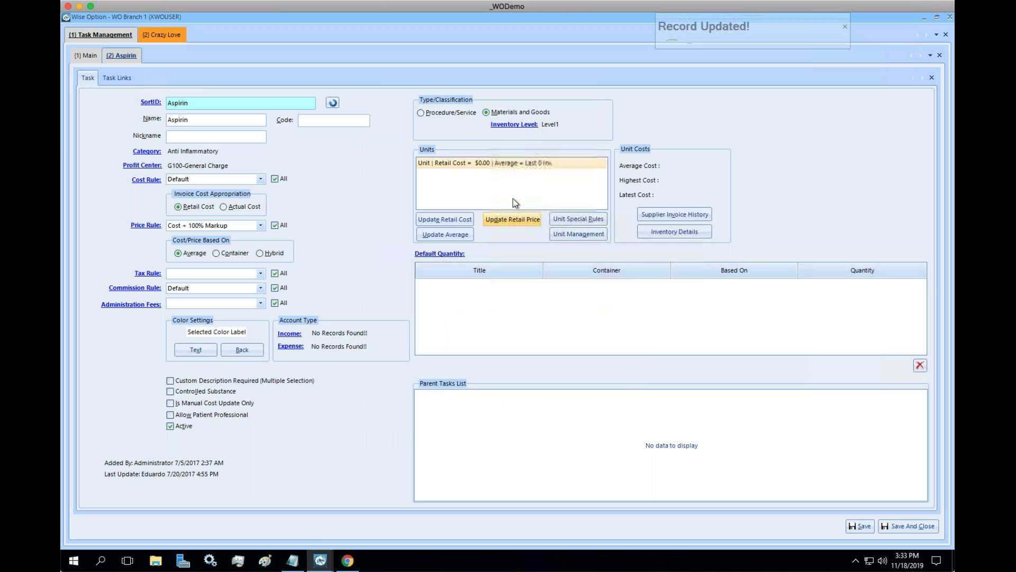
left_click(500, 221)
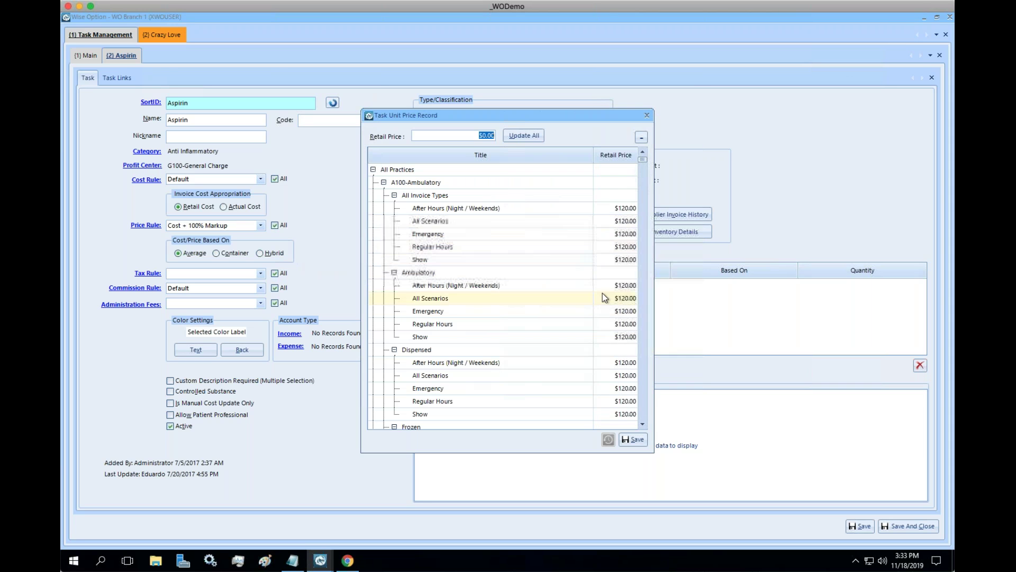
Collapse the price tree and re-expand All Practices > G100-General Charge > Outpatient.
left_click(641, 137)
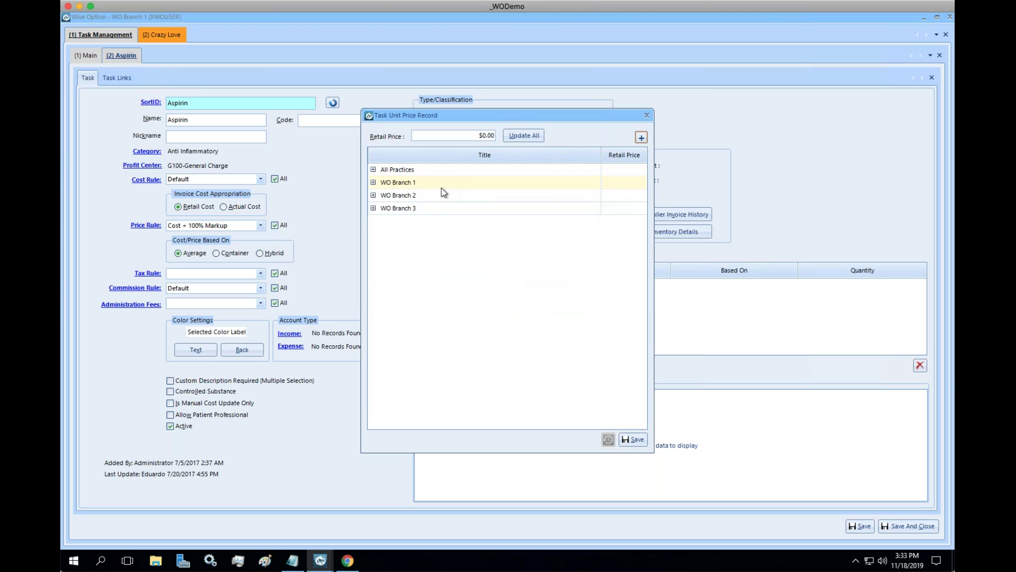
left_click(374, 170)
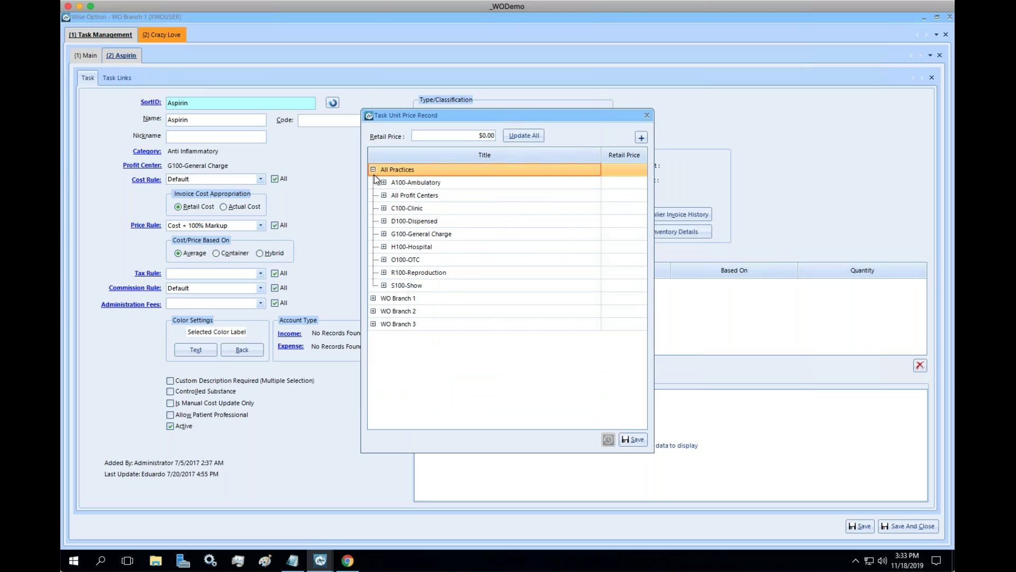
left_click(384, 233)
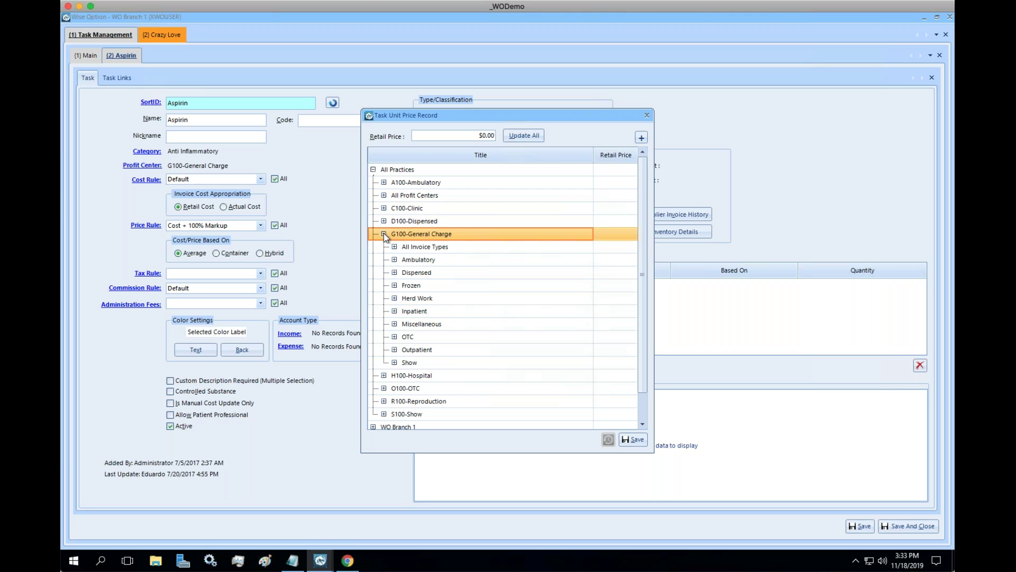
left_click(394, 349)
left_click_drag(643, 334, 644, 370)
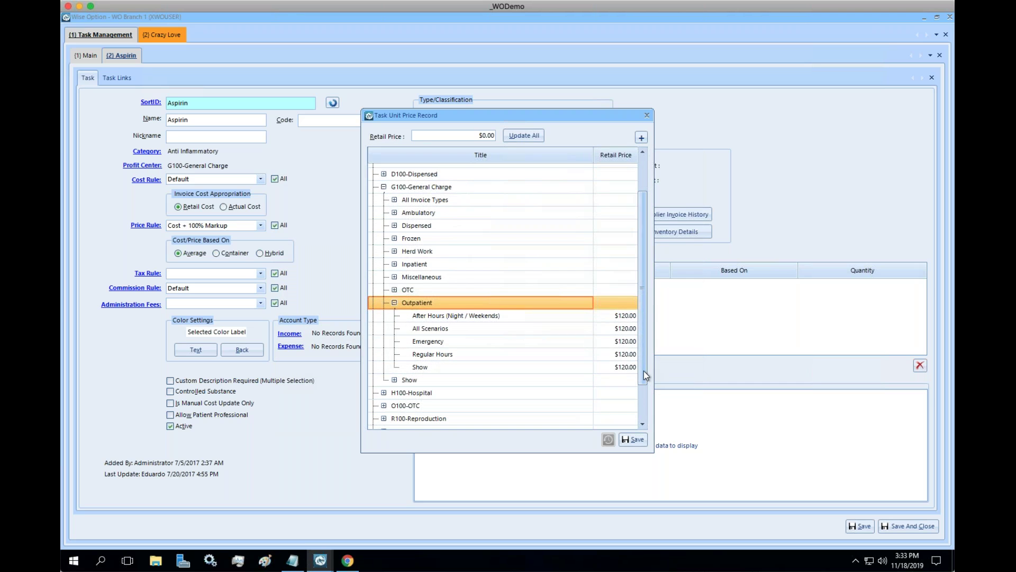
Set Emergency to $150, After Hours to $180 and Show to $200, then save.
left_click(622, 318)
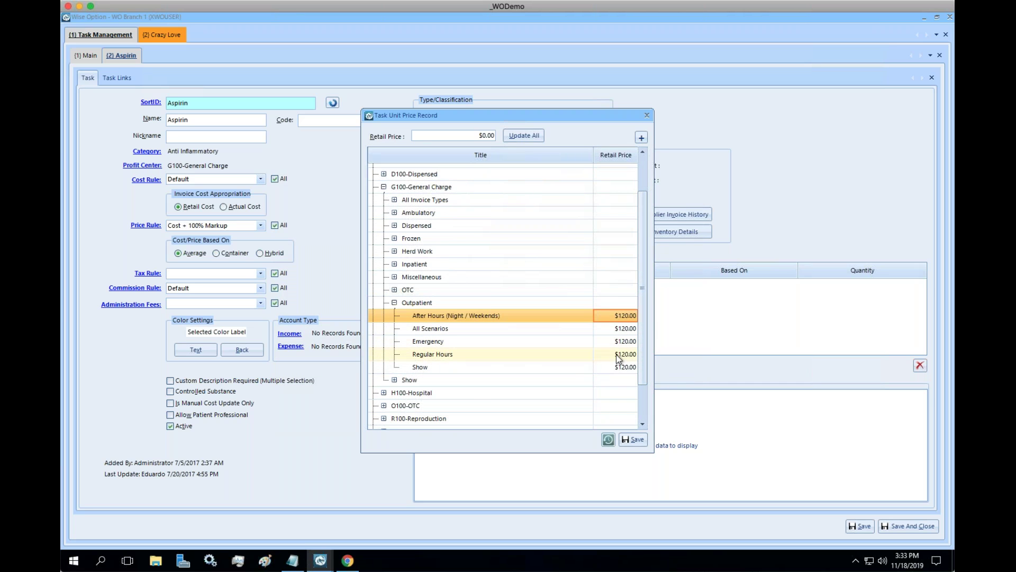
left_click(622, 343)
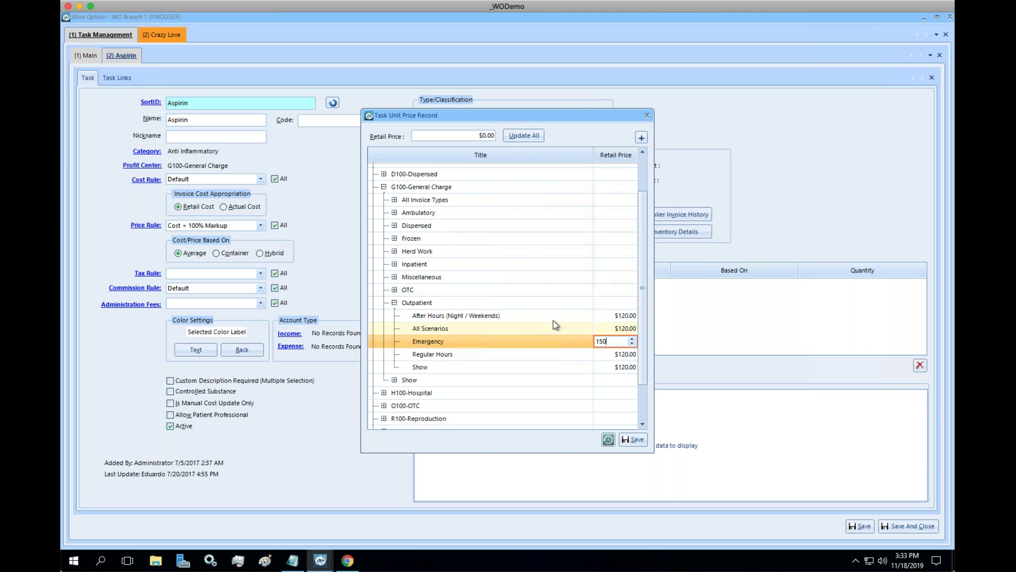
left_click(620, 316)
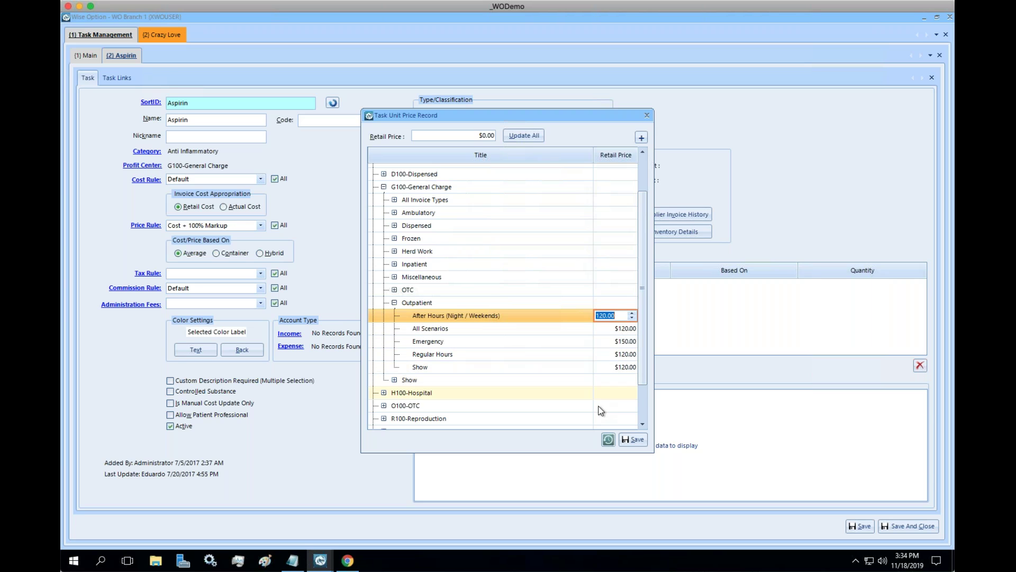
type("180")
left_click(625, 368)
type("200")
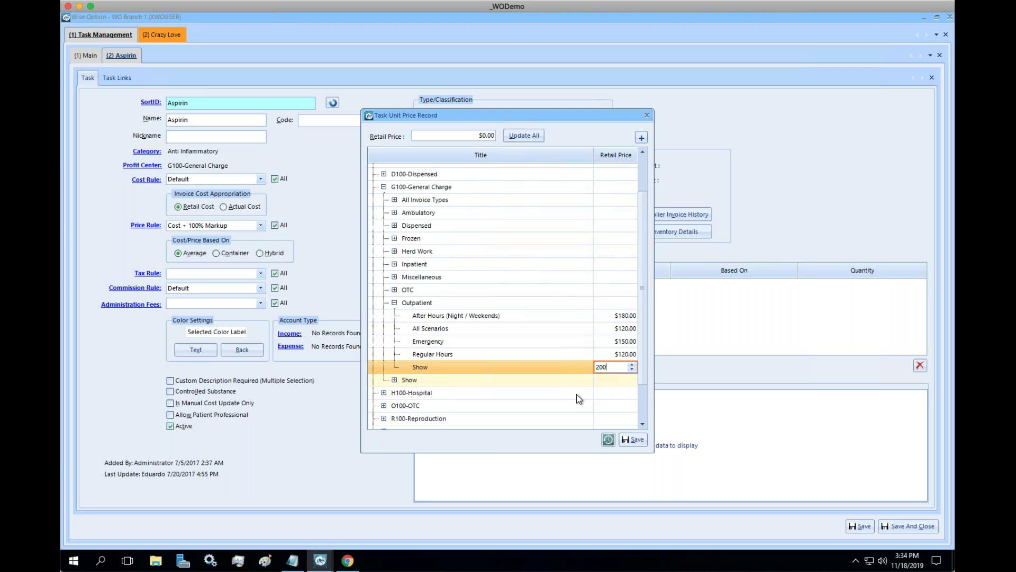
key("Return")
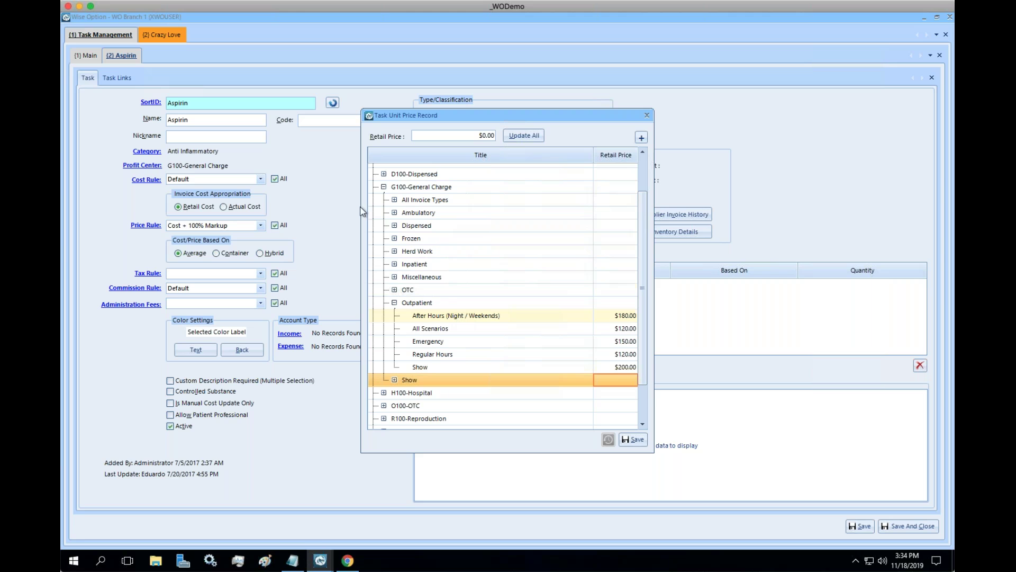
left_click(640, 441)
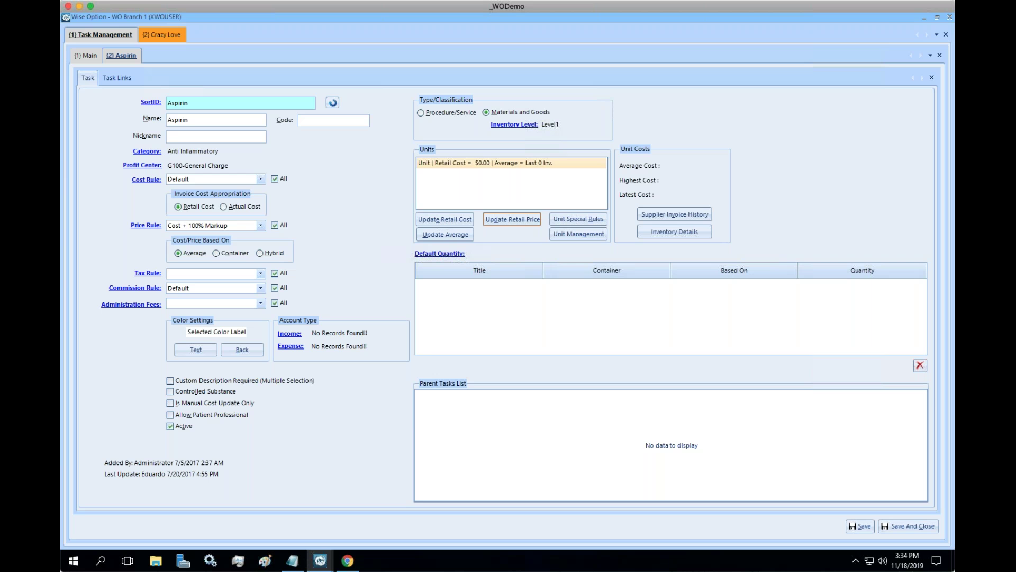
On Crazy Love's tab, close the pending invoice and save a new Outpatient, After Hours (Night / Weekends) invoice.
left_click(90, 56)
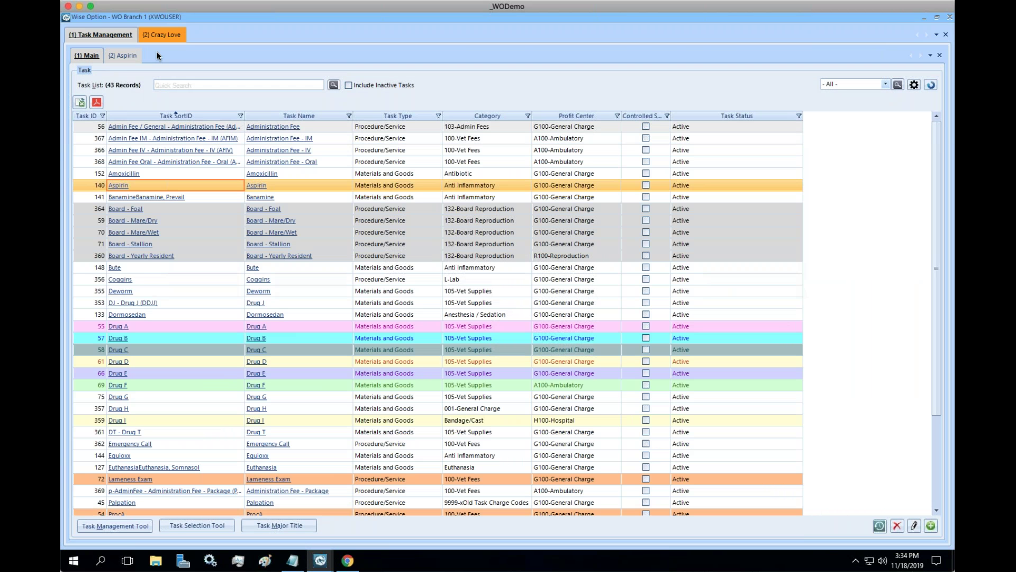
left_click(171, 35)
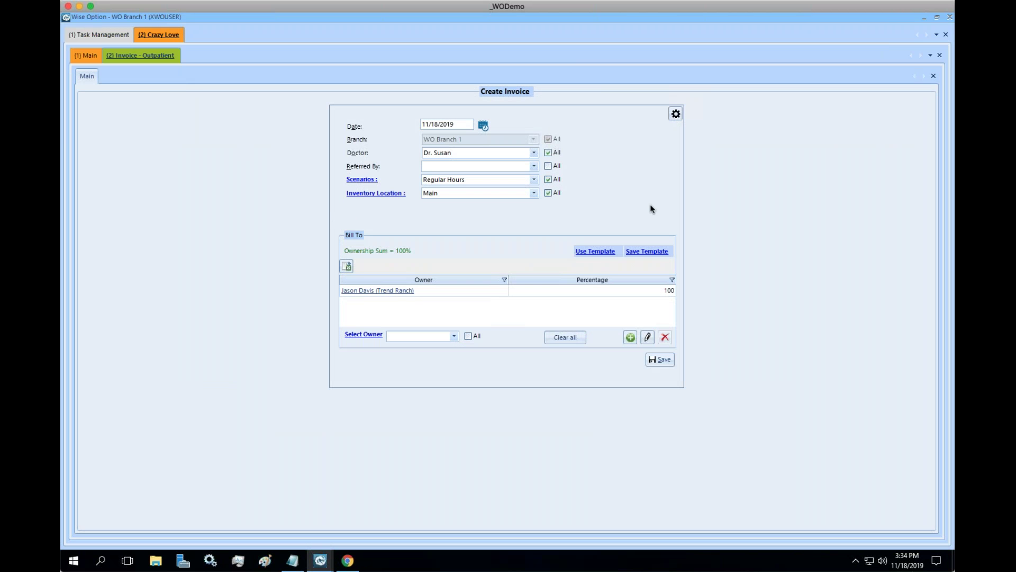
left_click(934, 76)
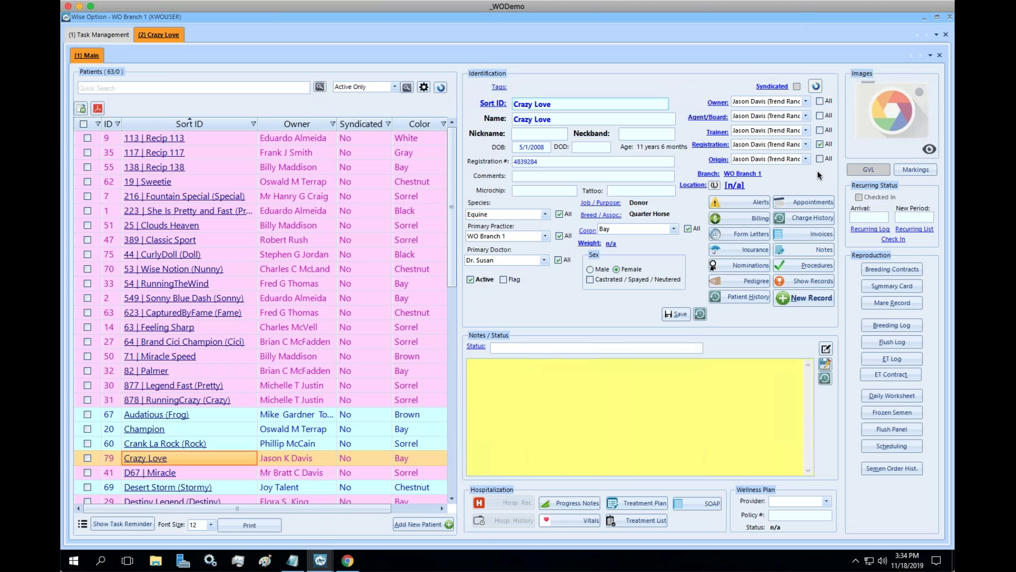
left_click(807, 297)
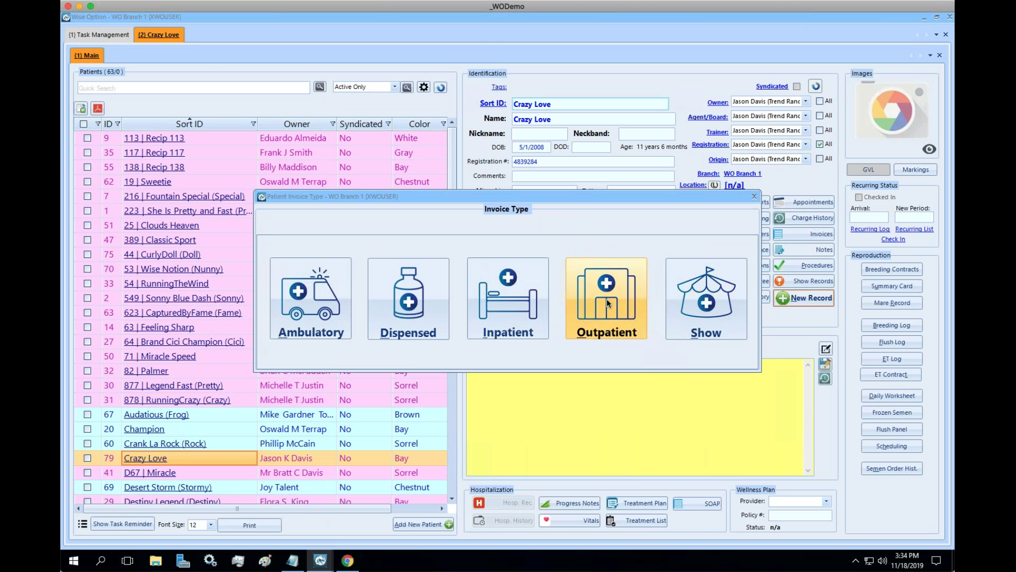
left_click(608, 302)
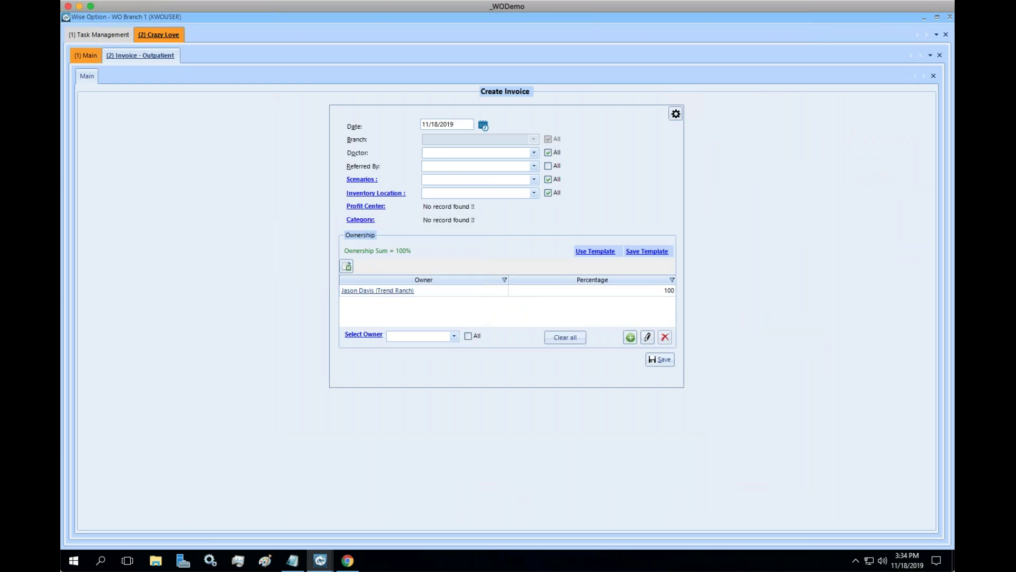
left_click(534, 179)
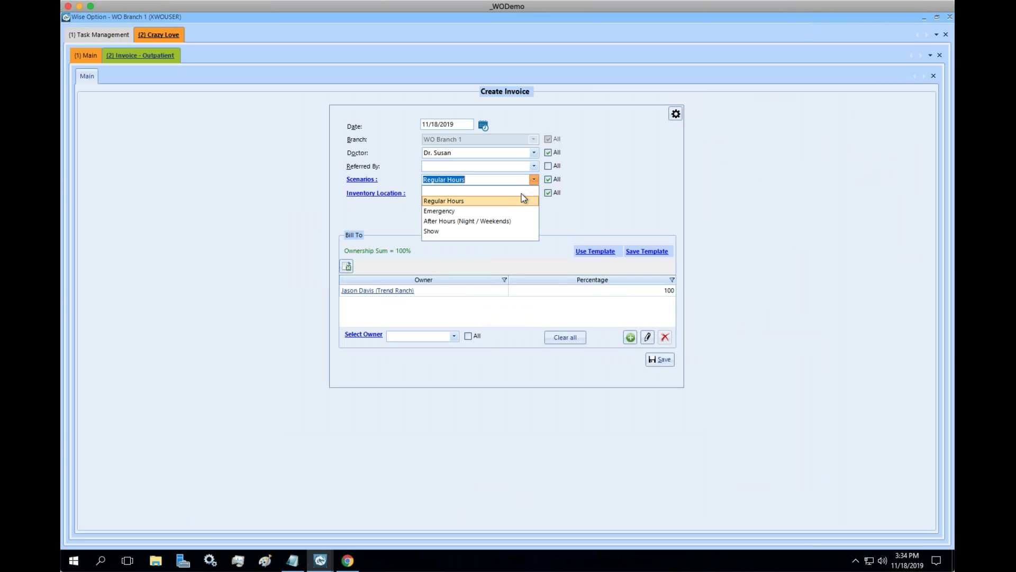
left_click(469, 221)
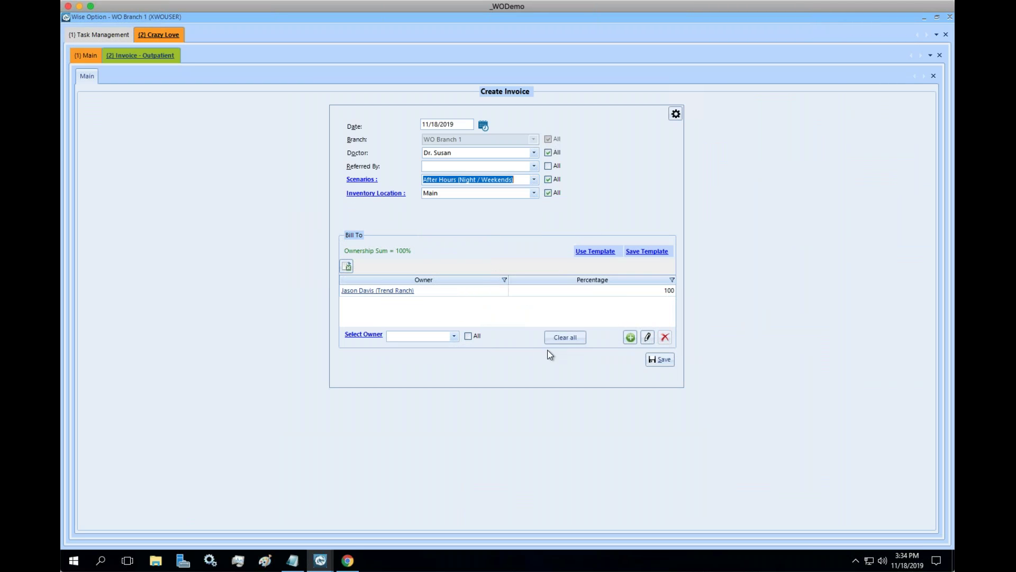
left_click(662, 358)
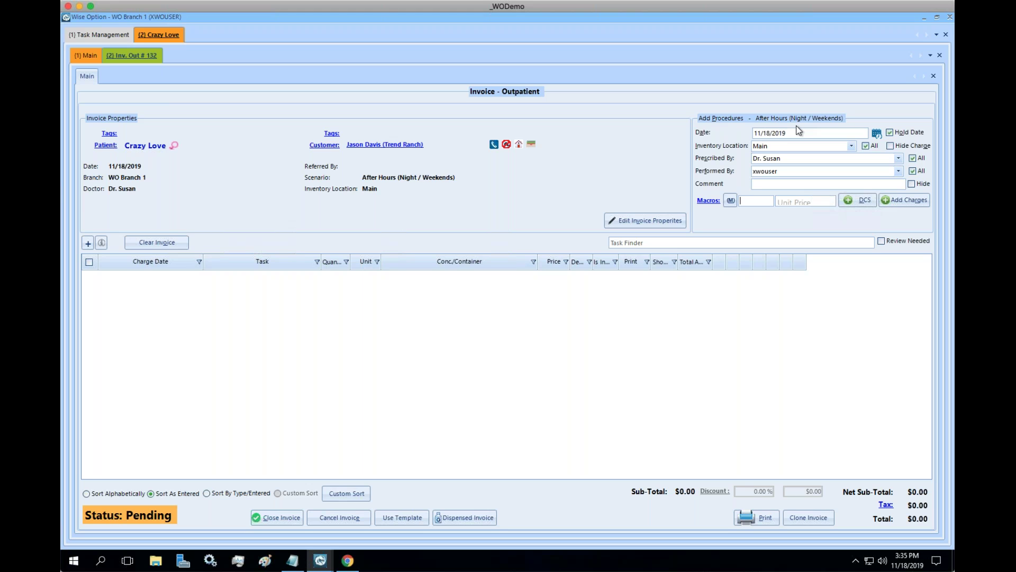
Add one Aspirin at $120.00 via Task Finder 'aspi', then return to Task Management.
left_click(703, 241)
type("aspi")
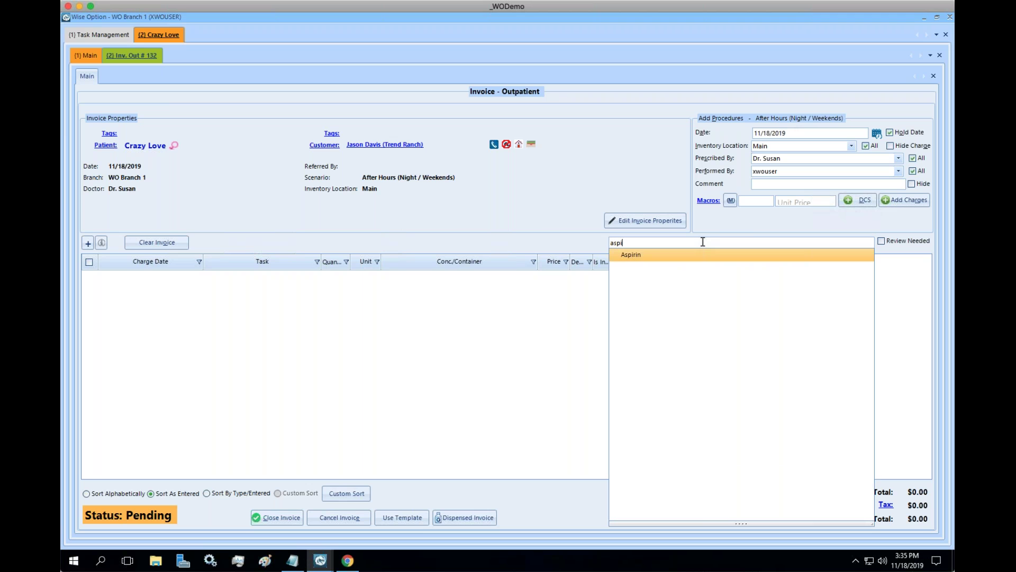
key("Return")
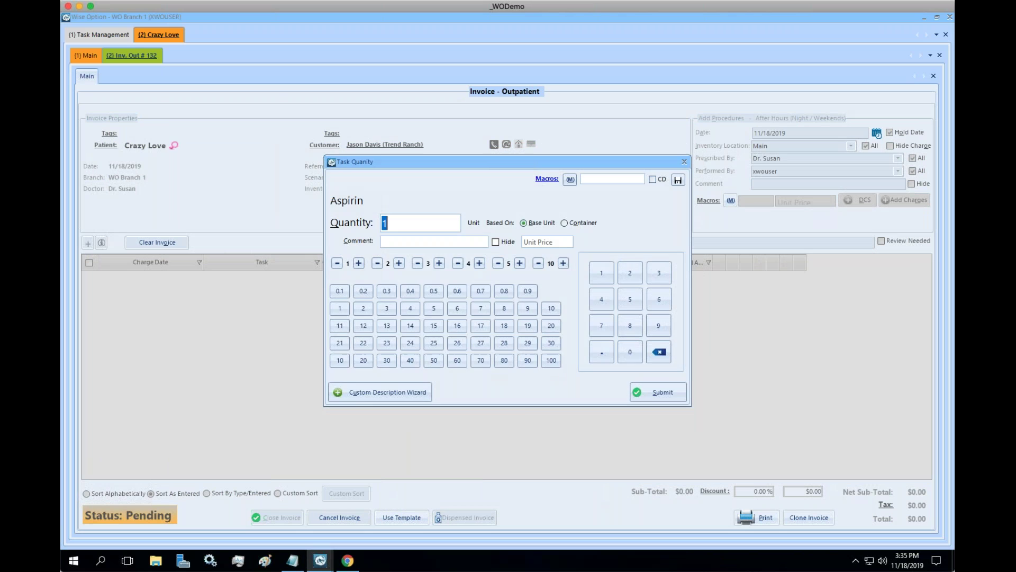
key("Return")
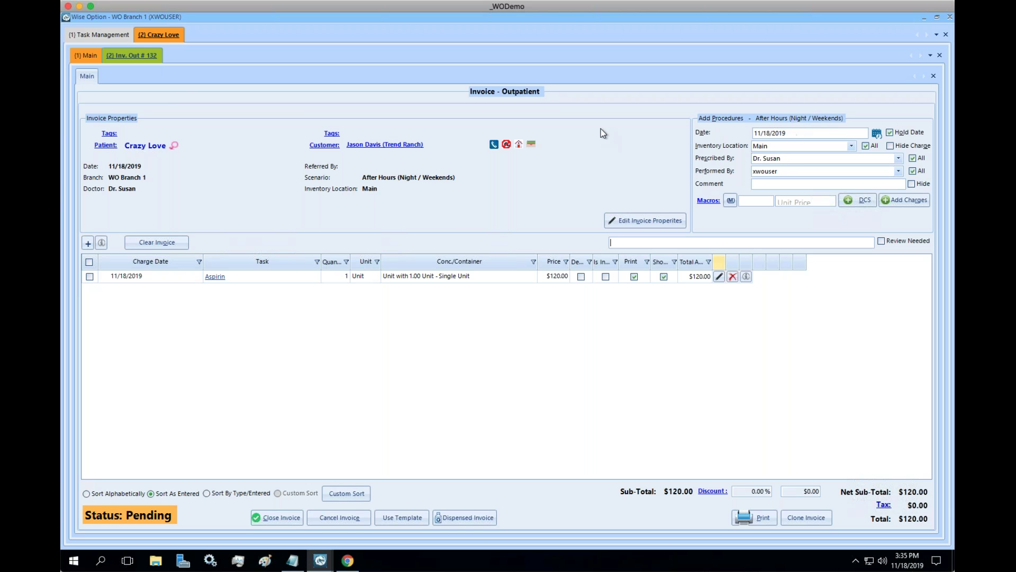
left_click(100, 30)
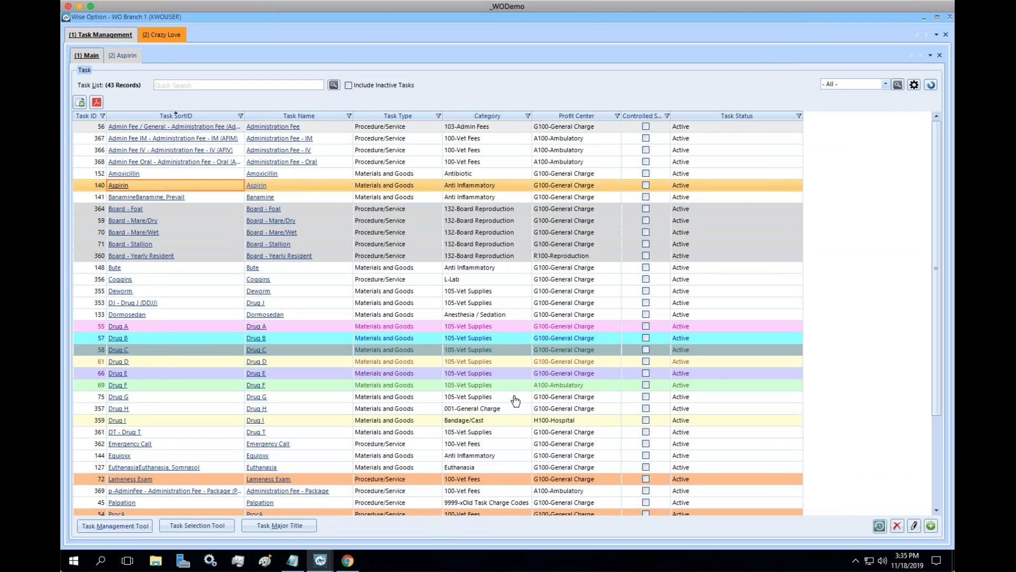
Under WO Branch 1 > G100-General Charge > Outpatient, set Aspirin's After Hours retail price to 200 and save.
left_click(123, 55)
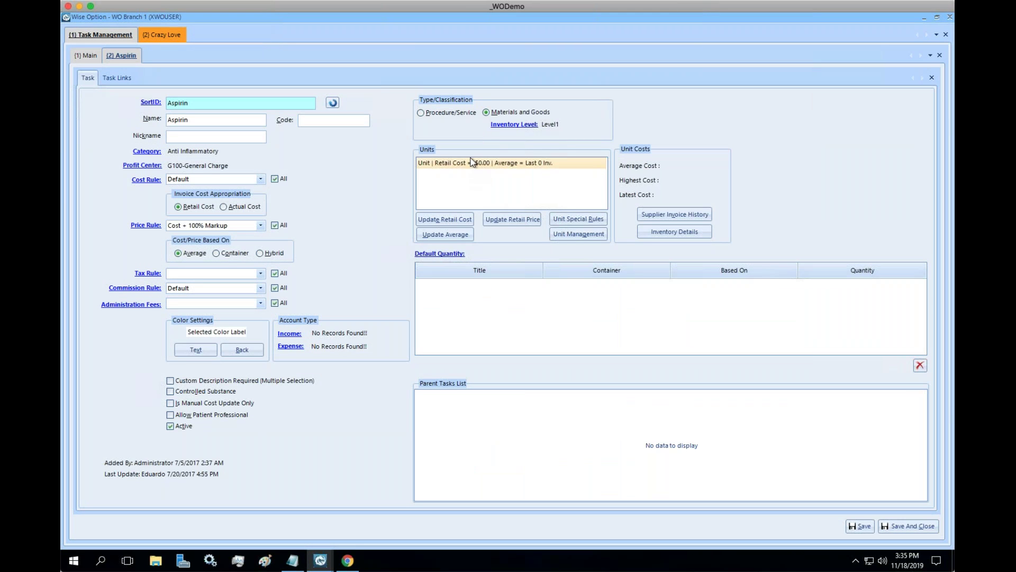
left_click(513, 221)
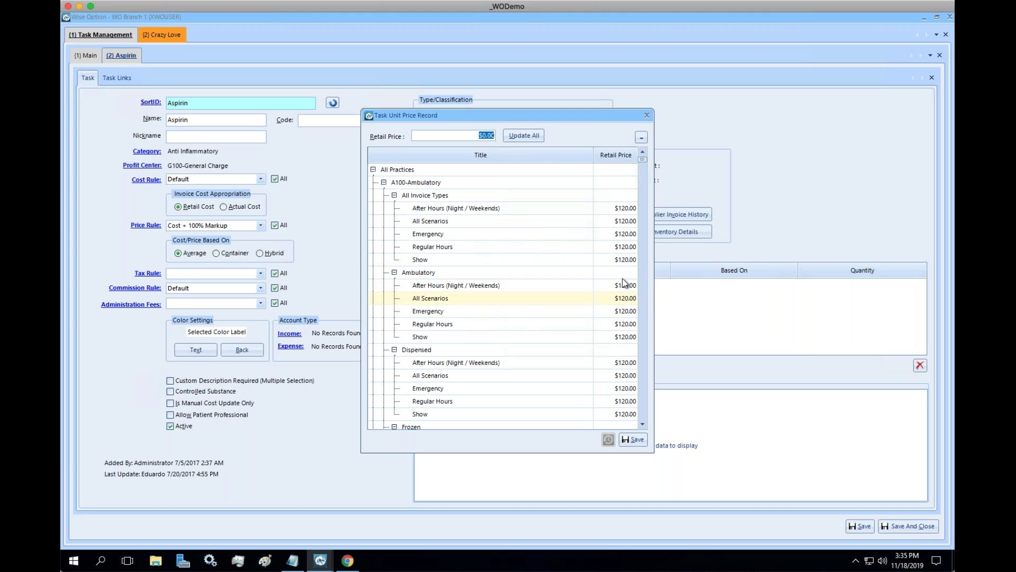
left_click(642, 138)
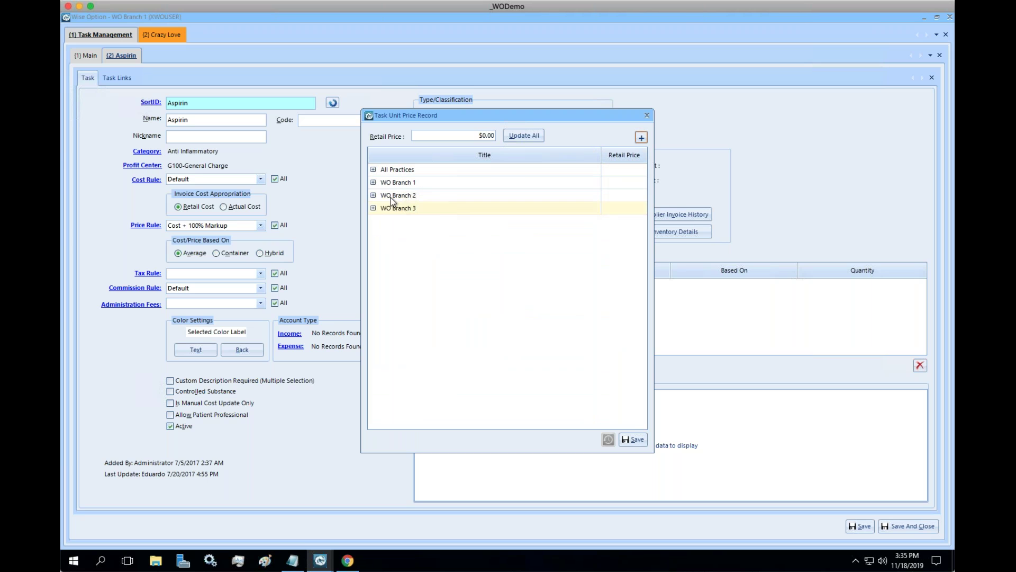
left_click(373, 183)
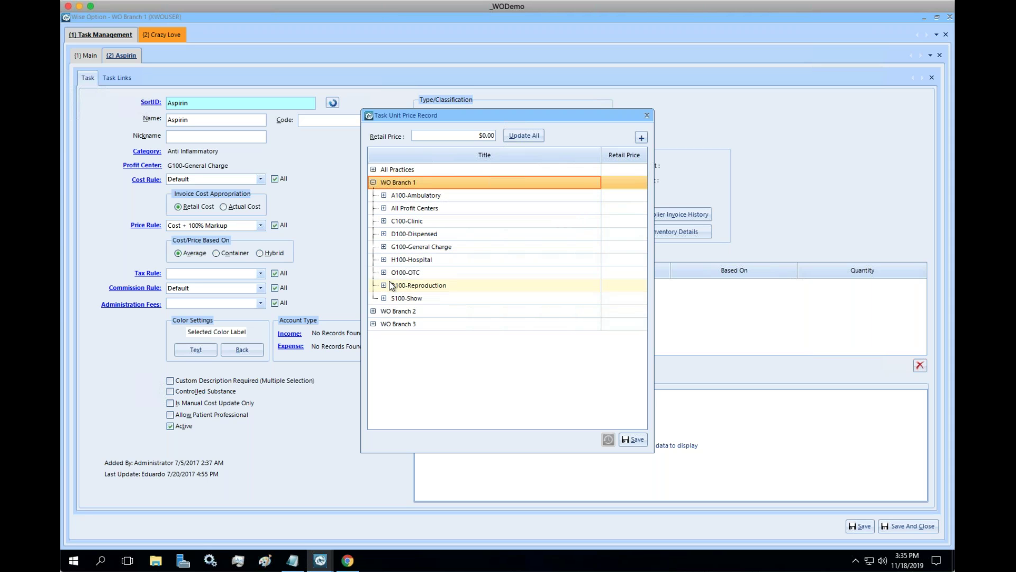
double_click(392, 246)
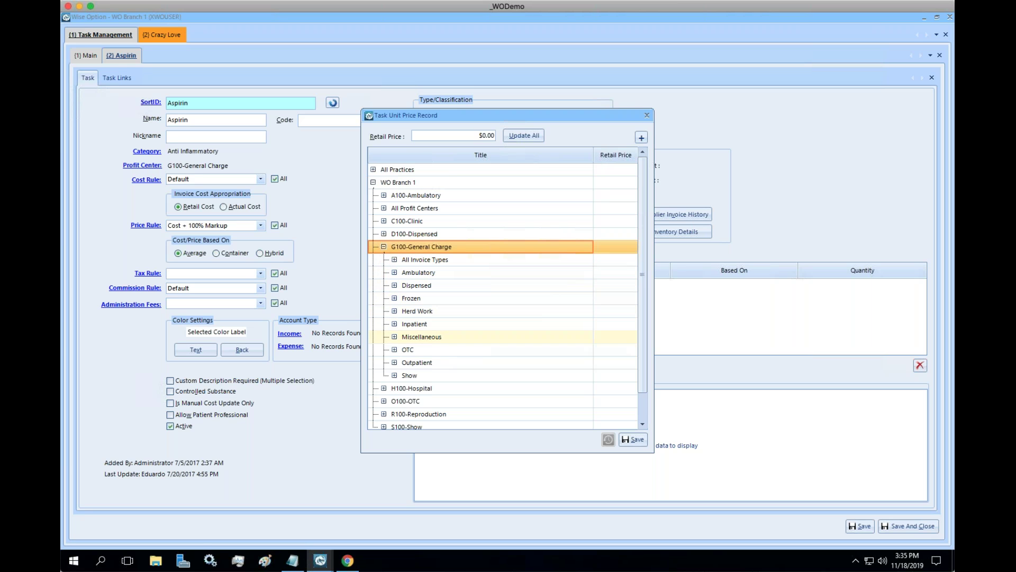
left_click(394, 363)
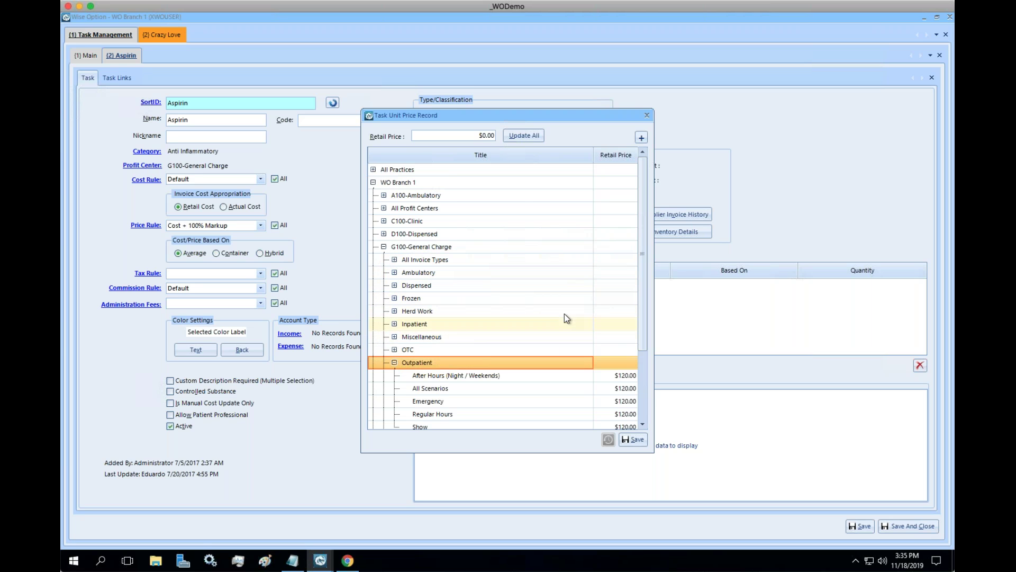
scroll(564, 313, "down", 1)
left_click(620, 337)
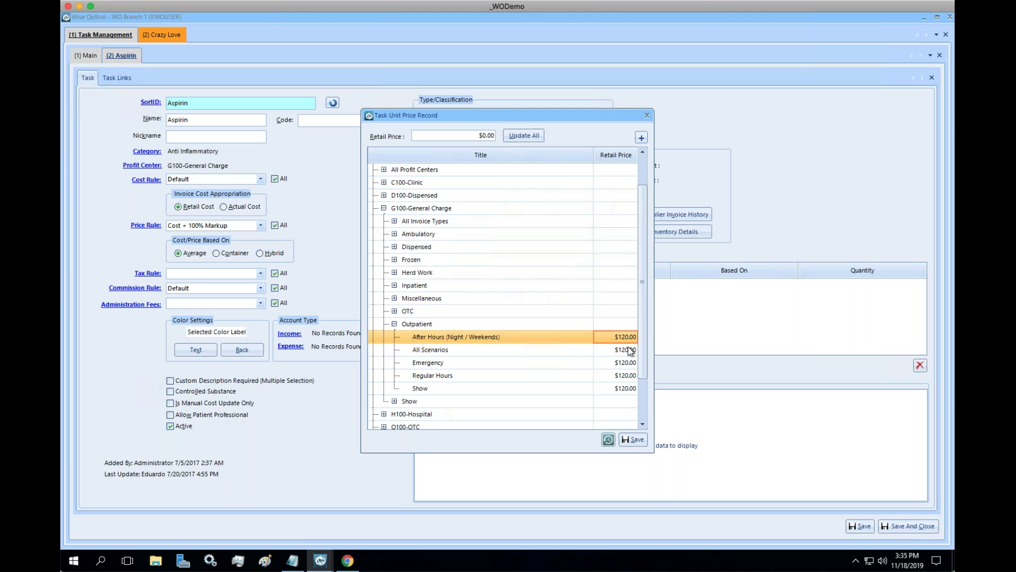
type("200")
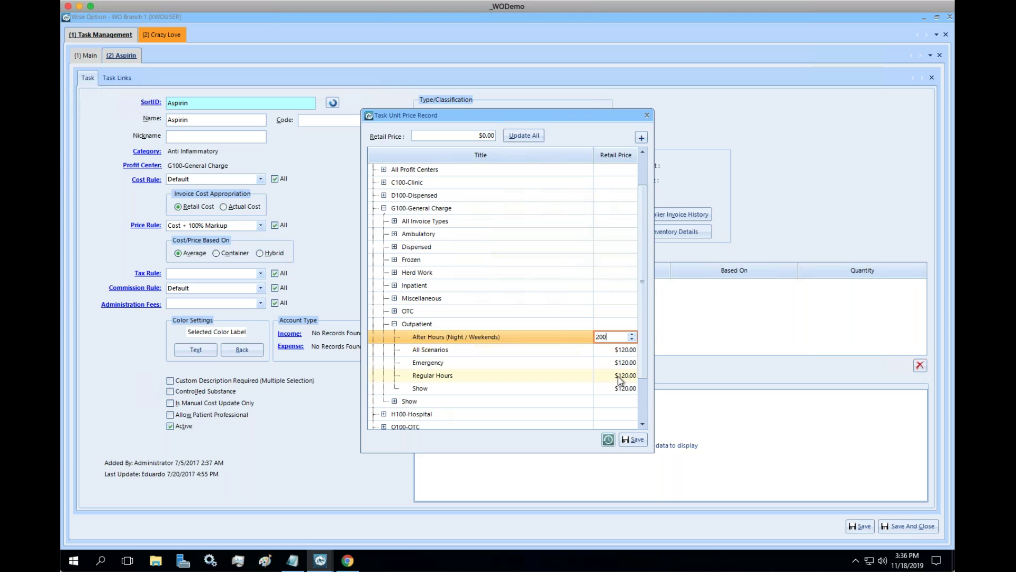
key("Return")
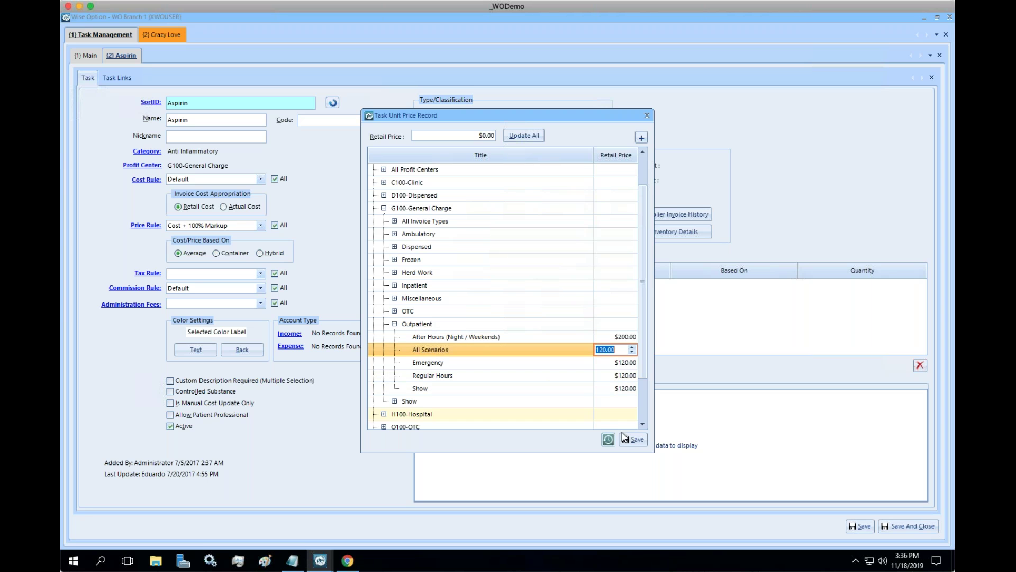
left_click(635, 443)
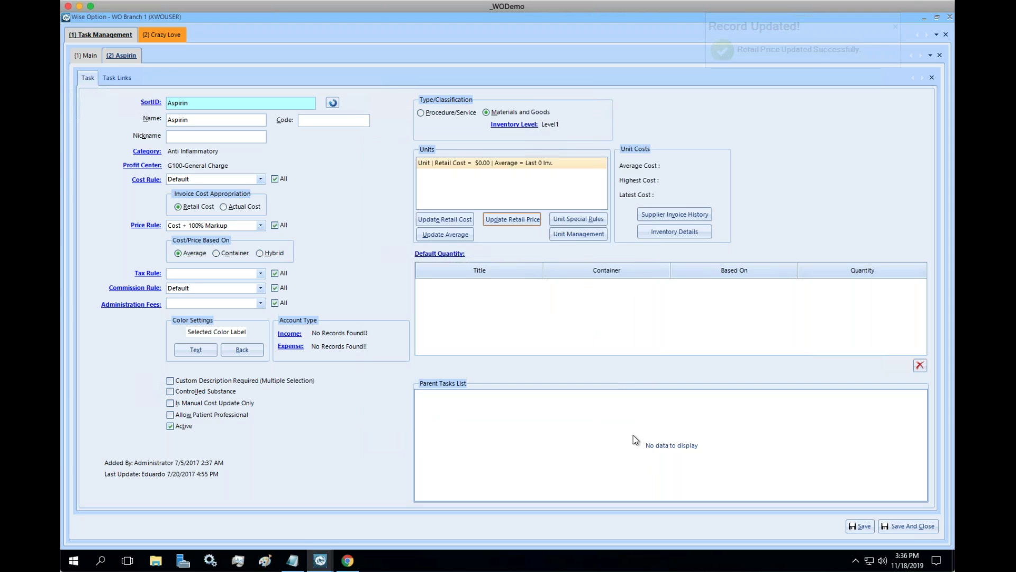
Delete the existing $120.00 Aspirin charge from Crazy Love's invoice.
left_click(160, 35)
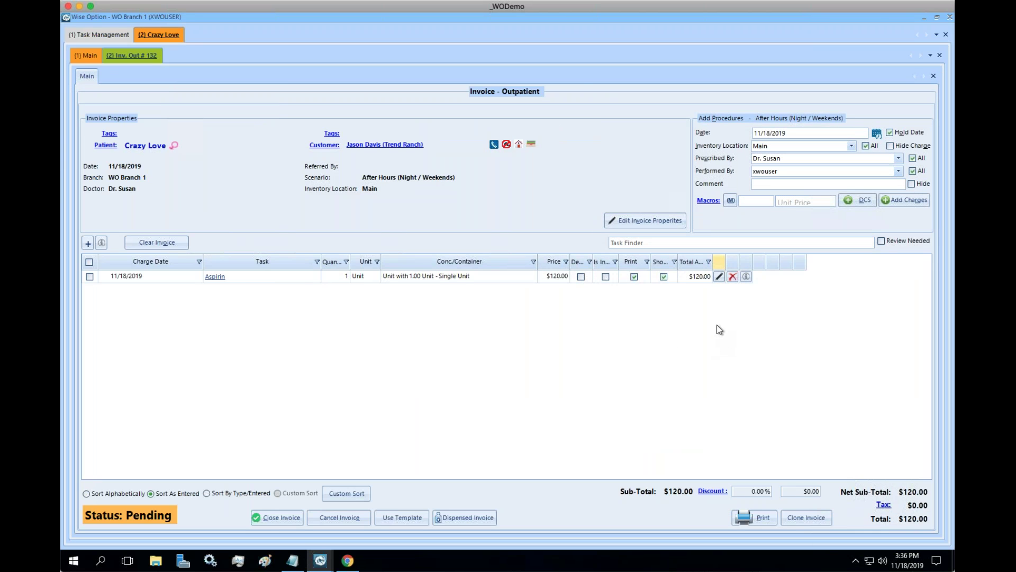
left_click(732, 276)
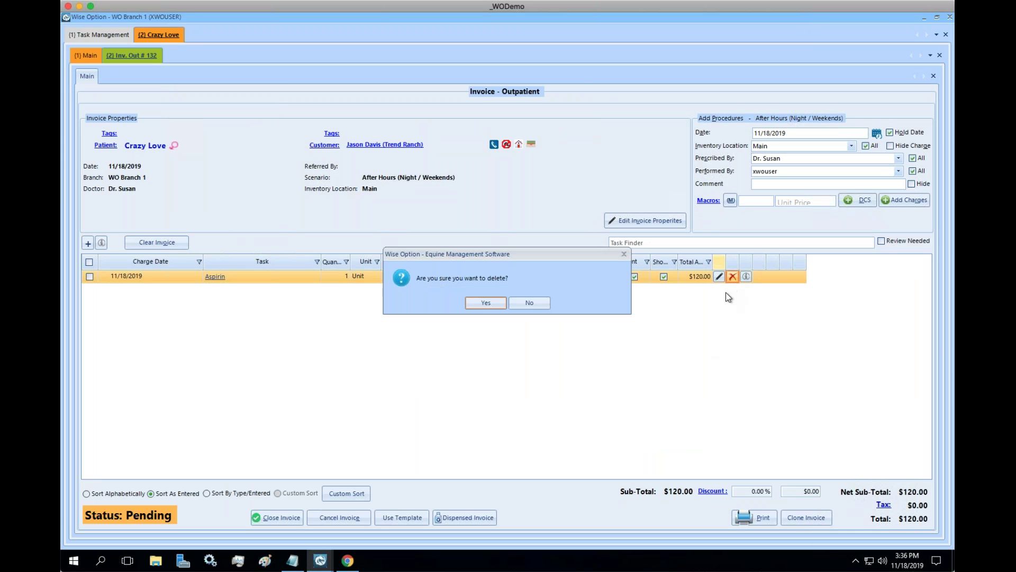
left_click(475, 302)
Re-add Aspirin with quantity 1 via Task Finder so it prices at $200.00.
left_click(725, 239)
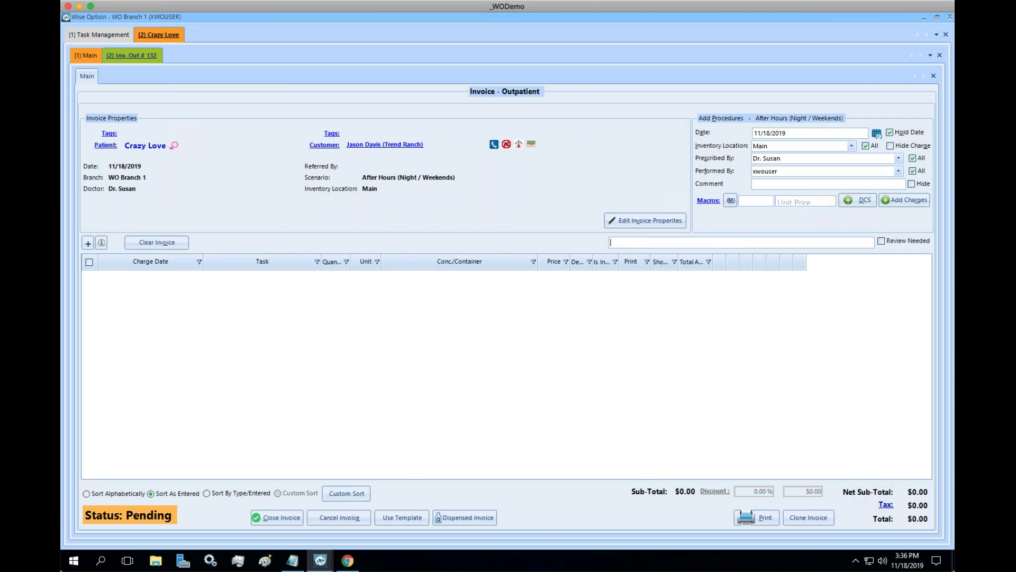
type("aspi")
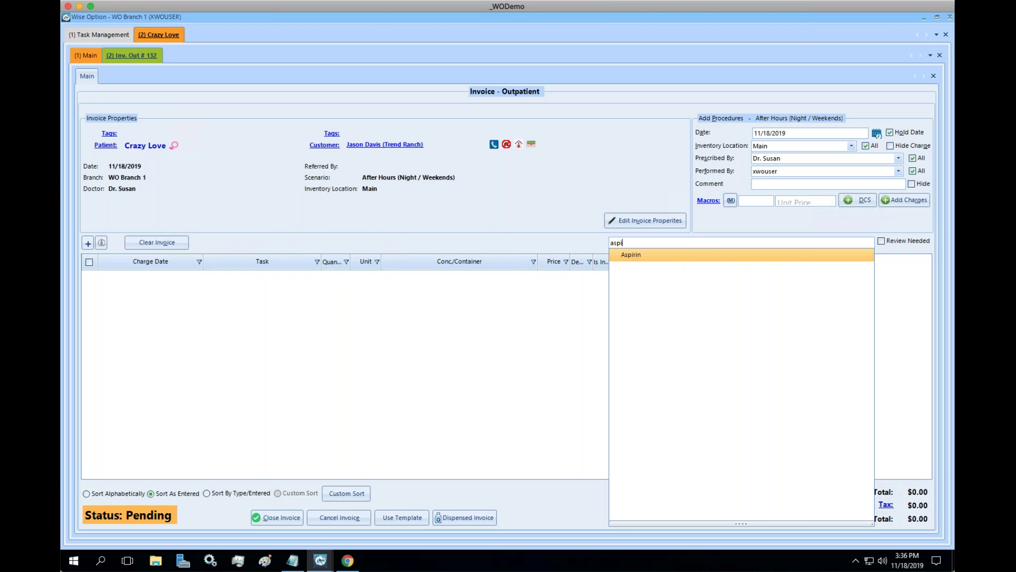
key("Return")
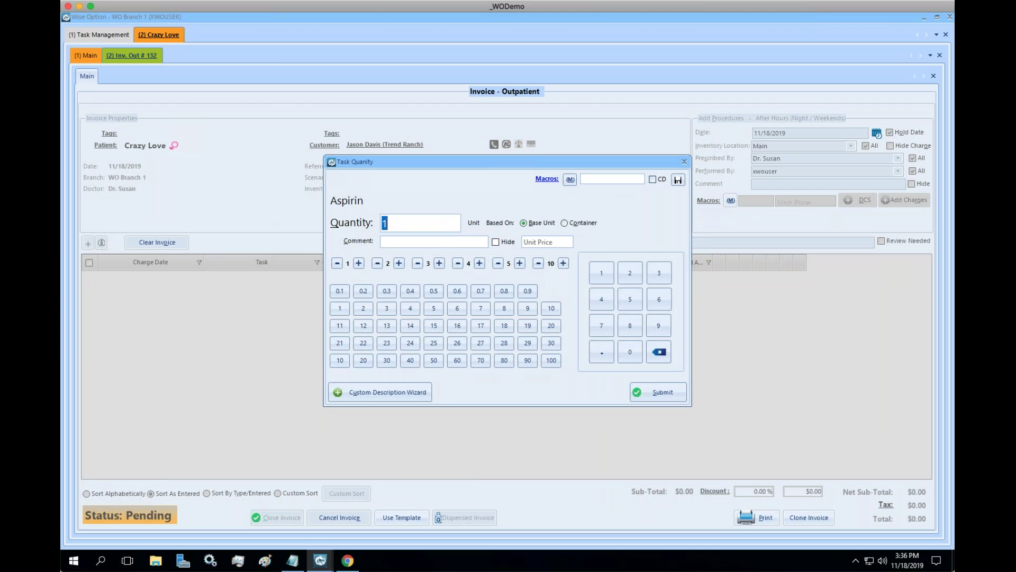
key("Return")
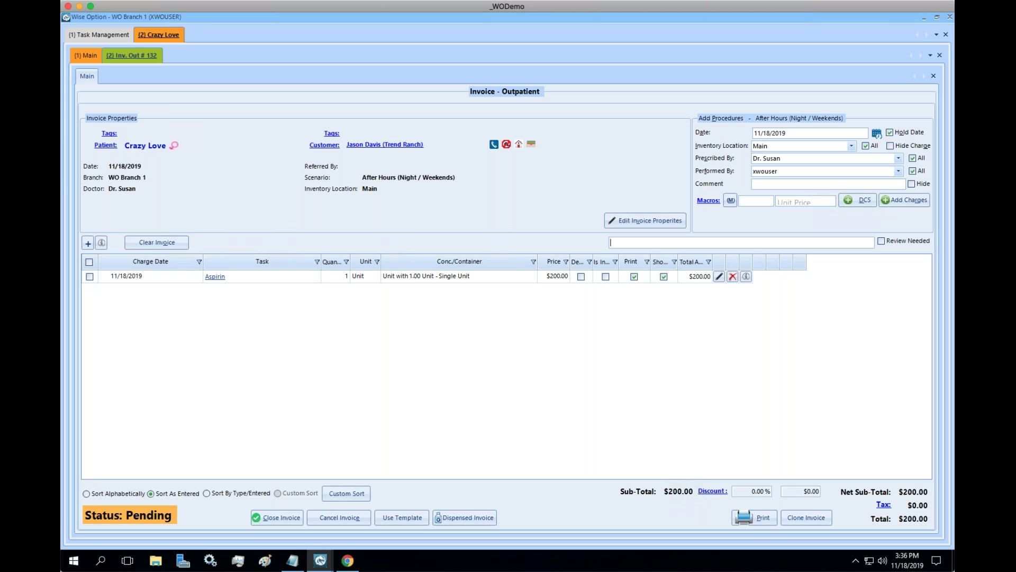
left_click(110, 40)
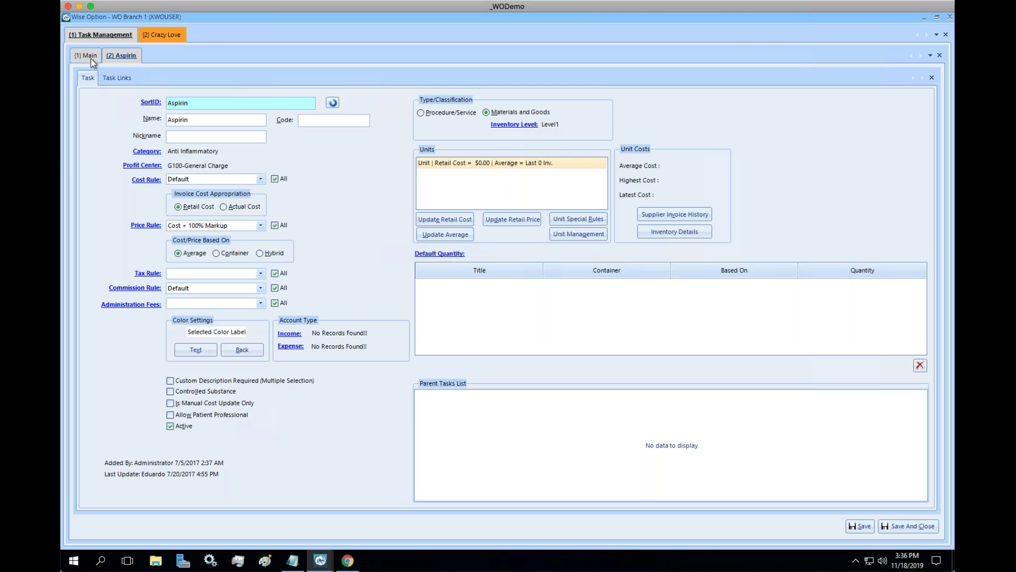
Open Main Menu > Tools > Estimate in a new tab and choose Price Check mode.
left_click(91, 58)
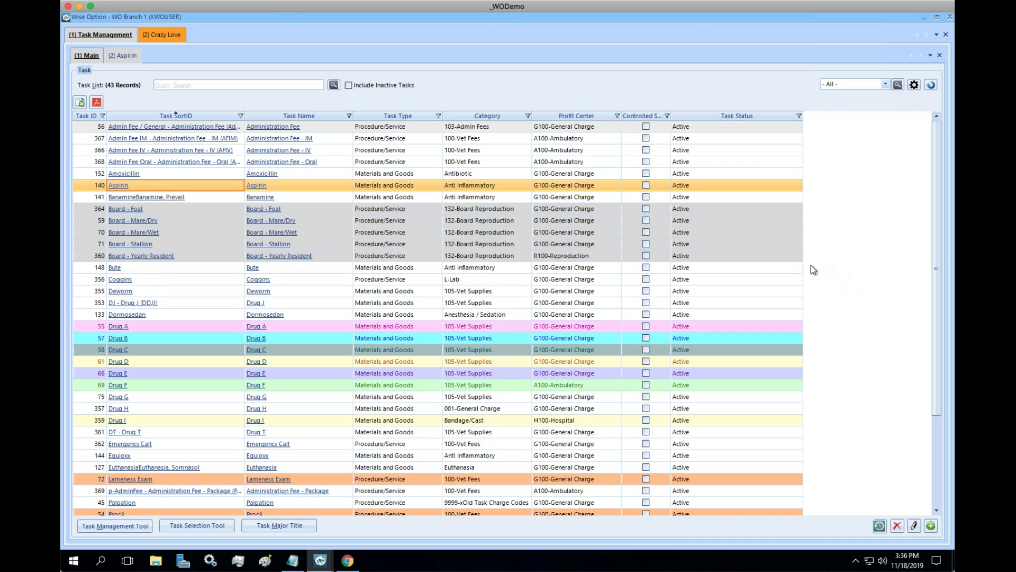
right_click(165, 35)
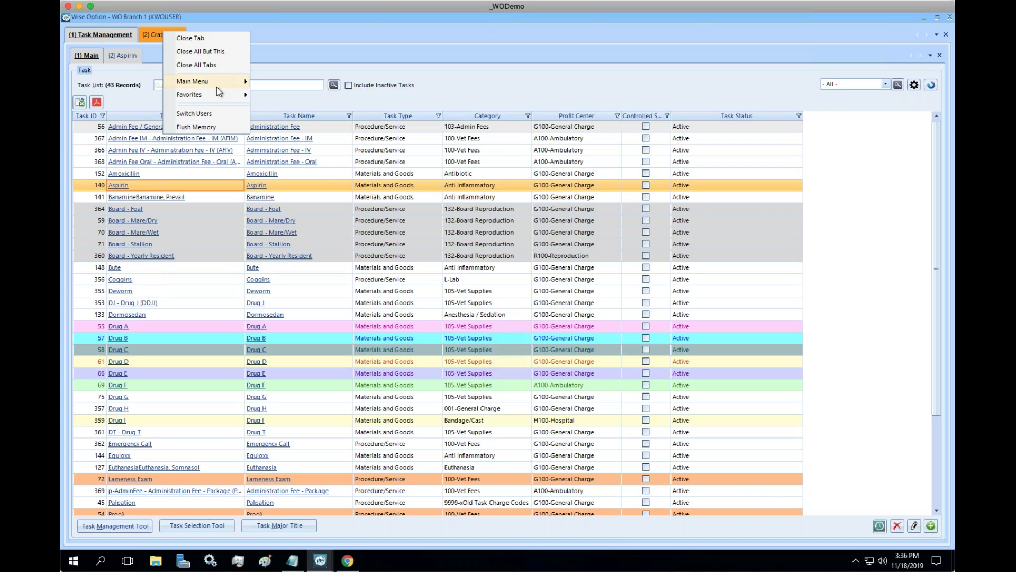
mouse_move(221, 88)
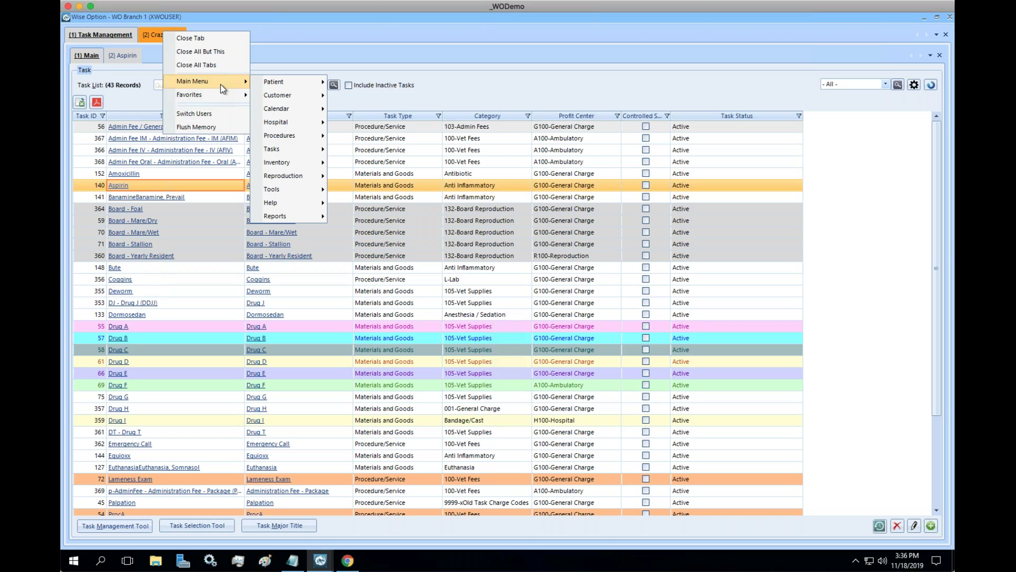
mouse_move(292, 139)
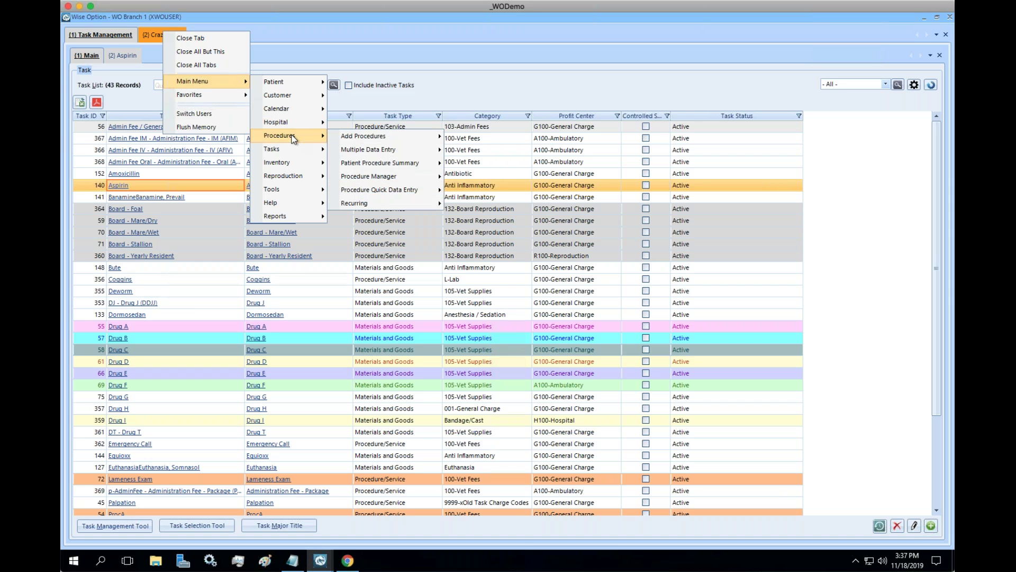
mouse_move(307, 188)
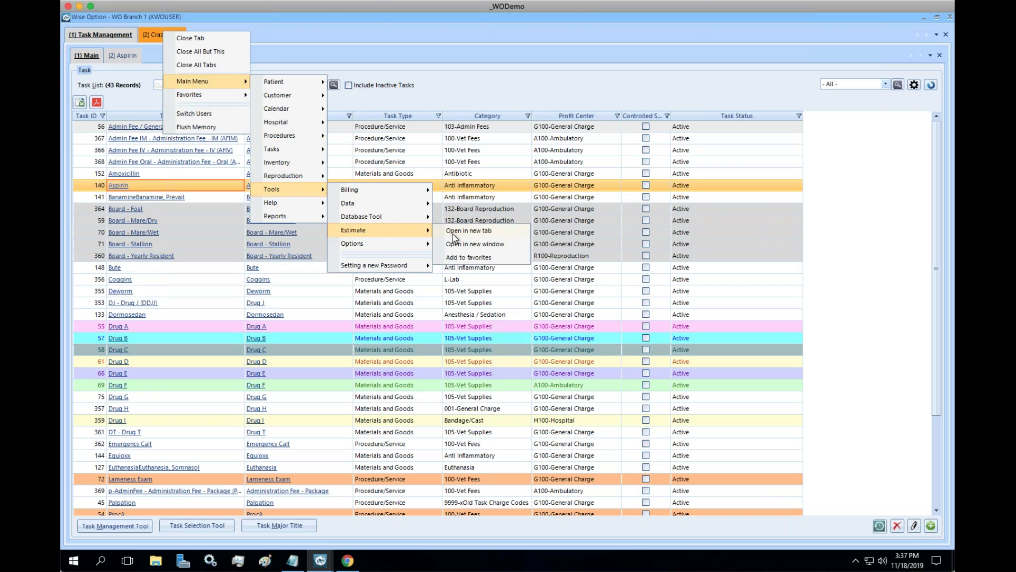
left_click(452, 234)
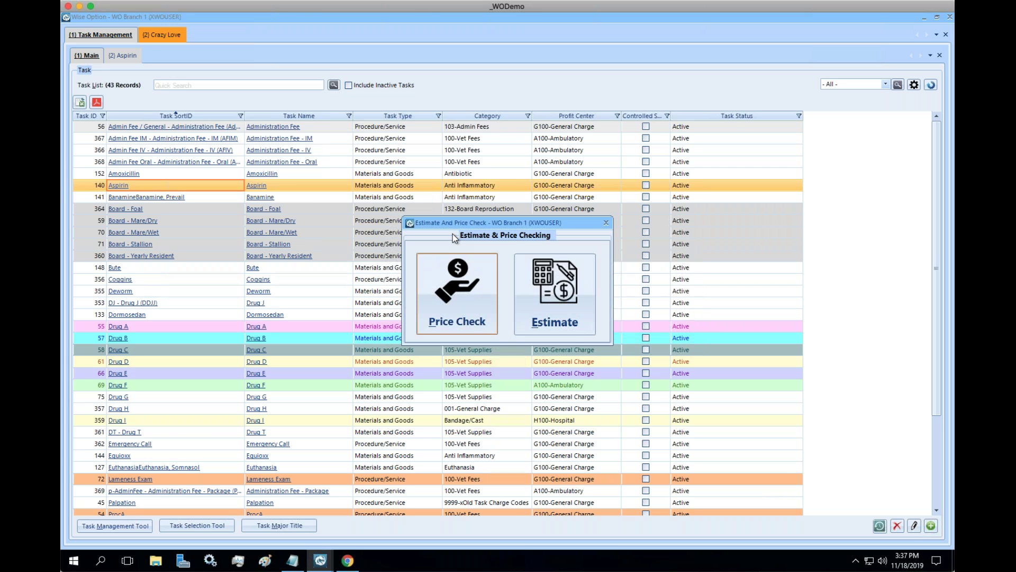
left_click(472, 297)
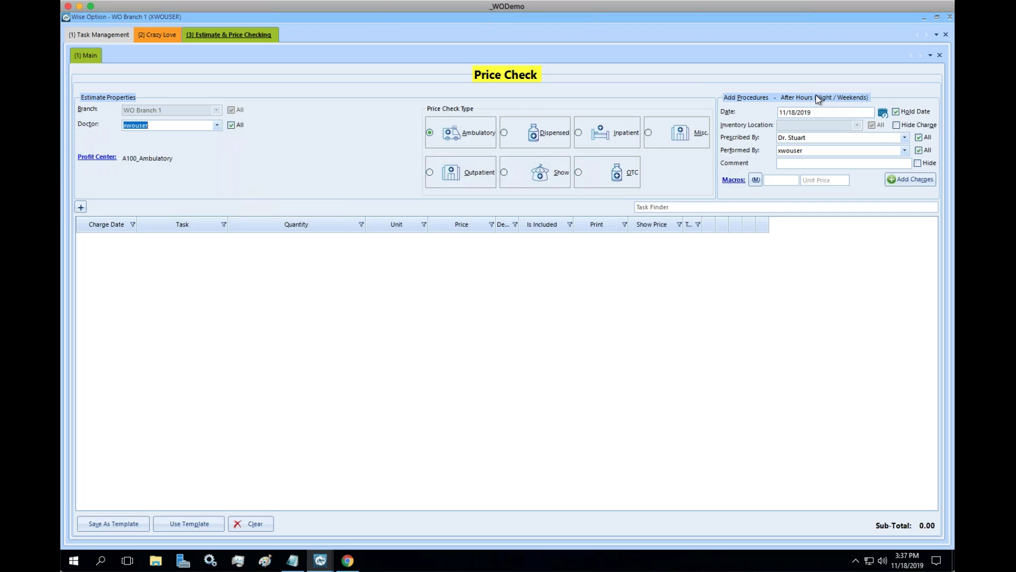
Set the price check to Misc. type, G100-General Charge profit center and Regular Hours scenario.
left_click(648, 132)
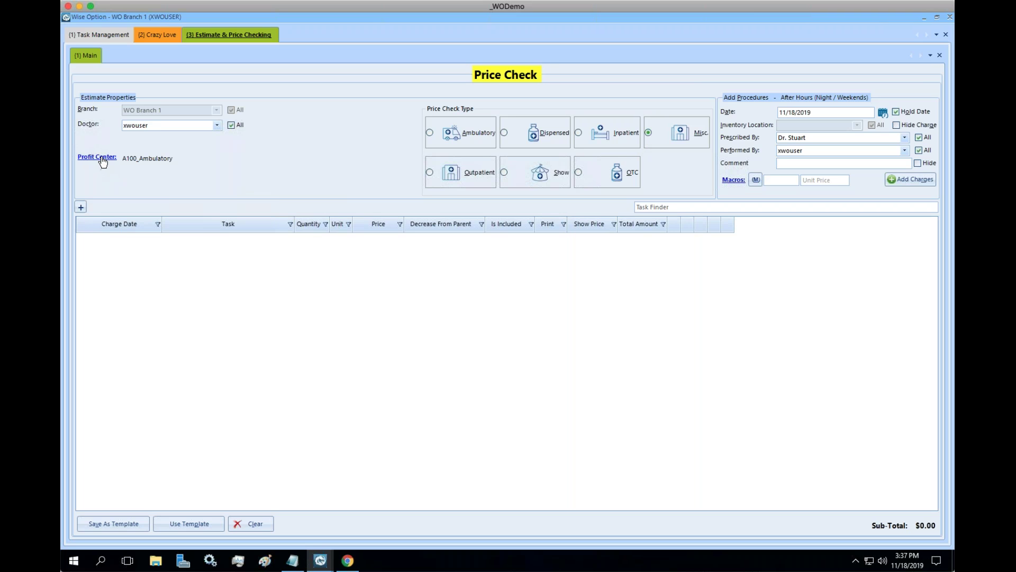
left_click(103, 161)
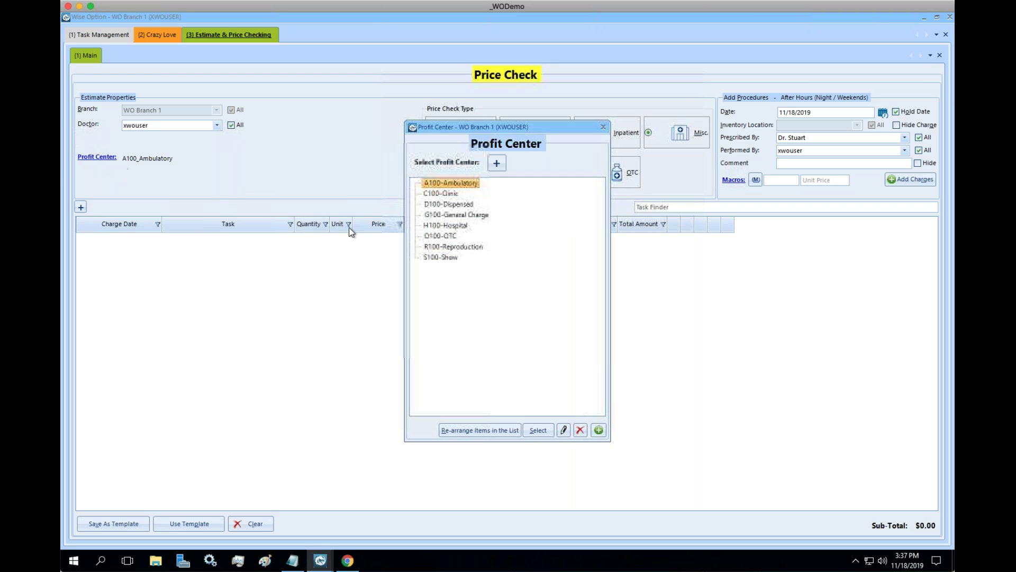
left_click(456, 214)
left_click(534, 430)
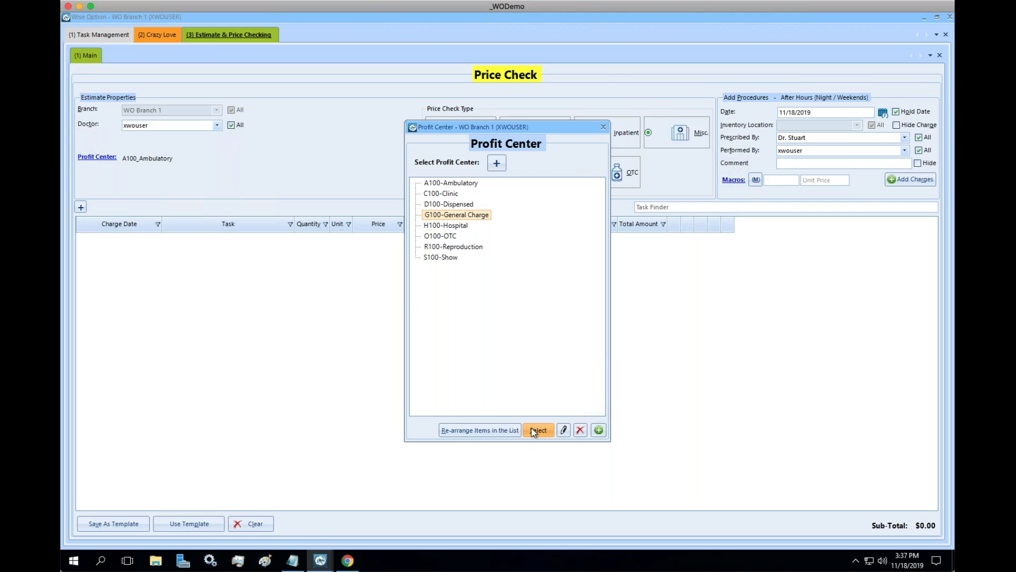
left_click(831, 99)
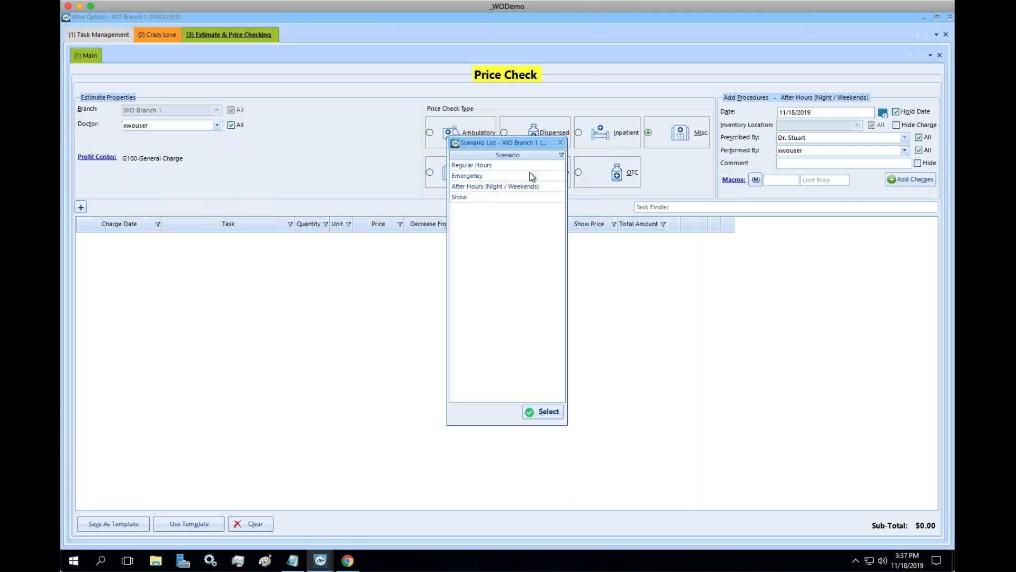
left_click(475, 166)
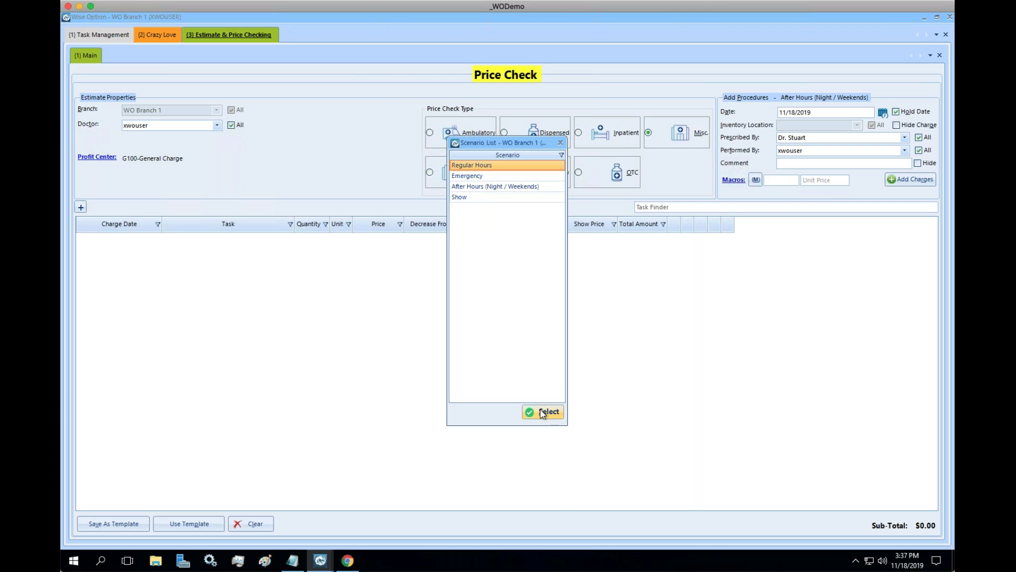
key("Return")
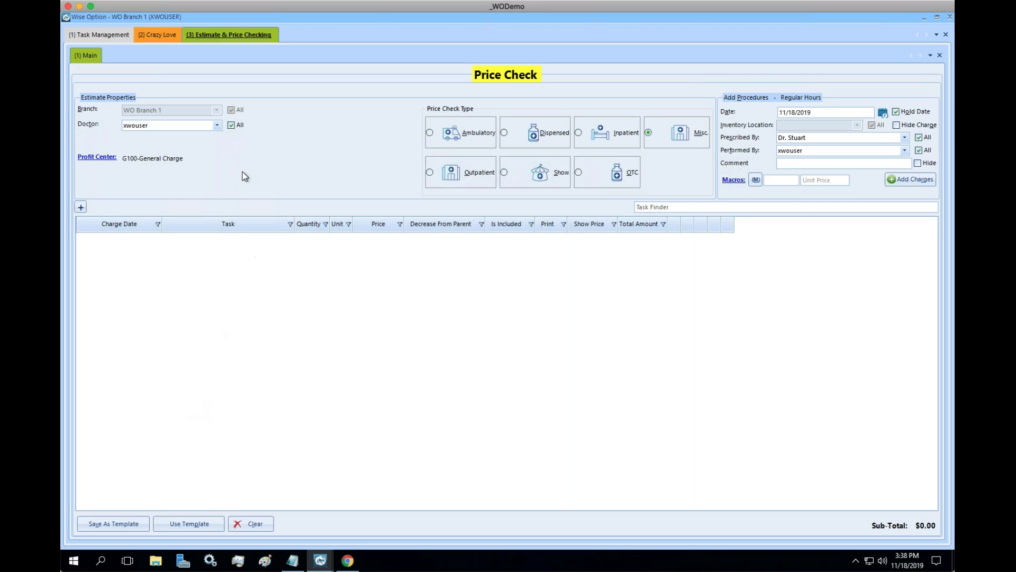
right_click(253, 36)
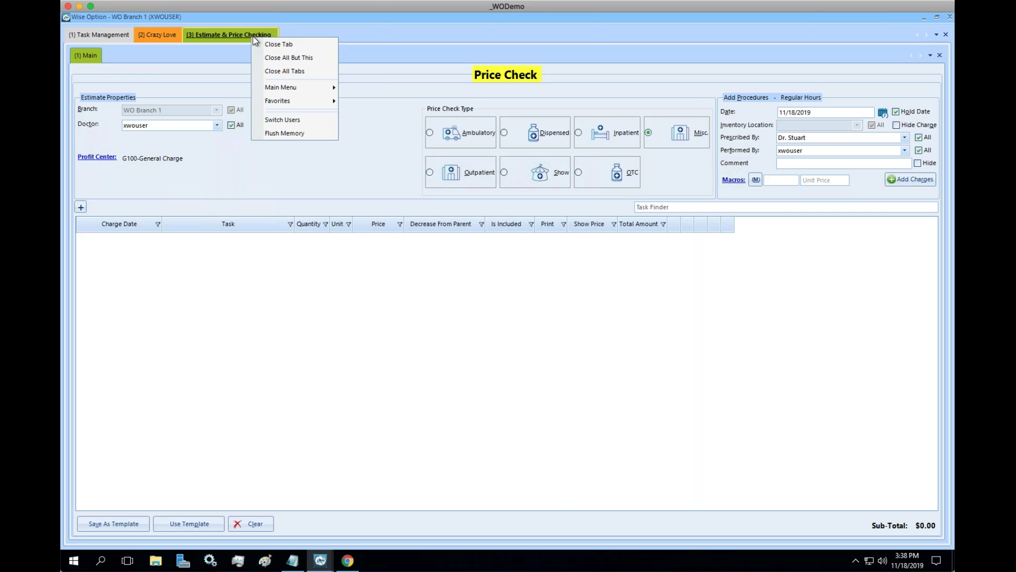
Open Tools > Data > Massive Update Management > Retail Cost And Price Massive Update in a new tab.
mouse_move(314, 91)
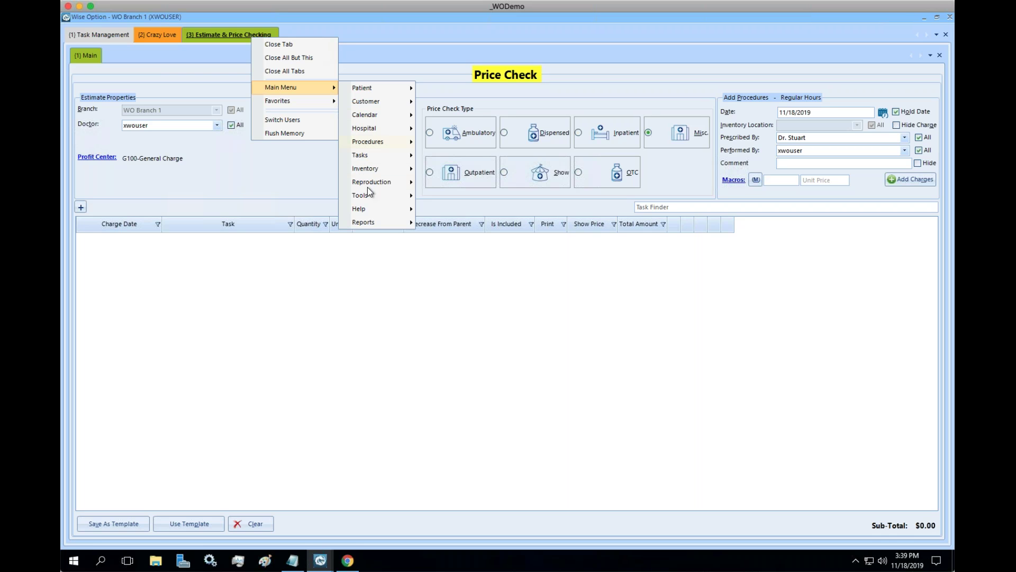
mouse_move(389, 193)
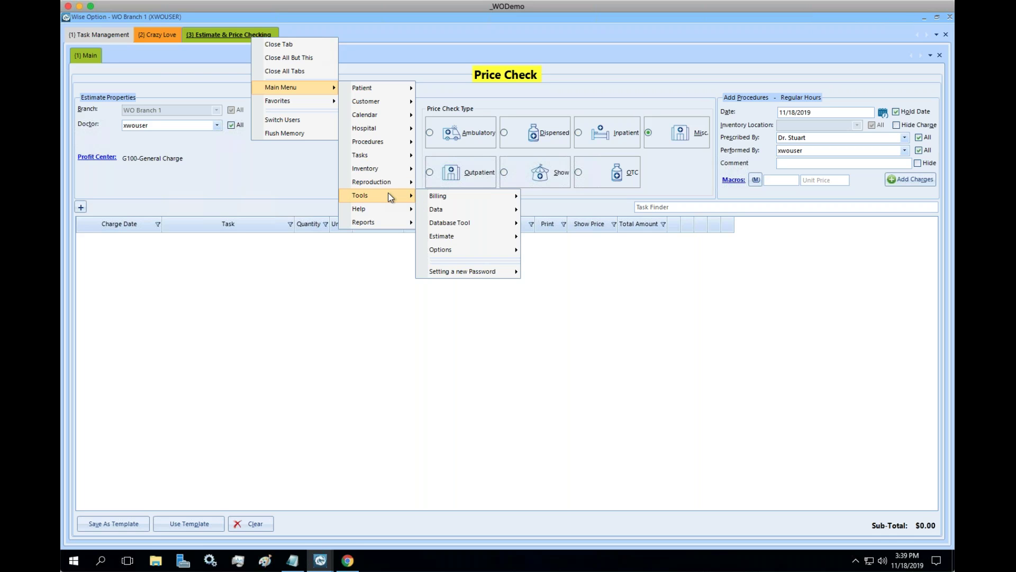
mouse_move(494, 210)
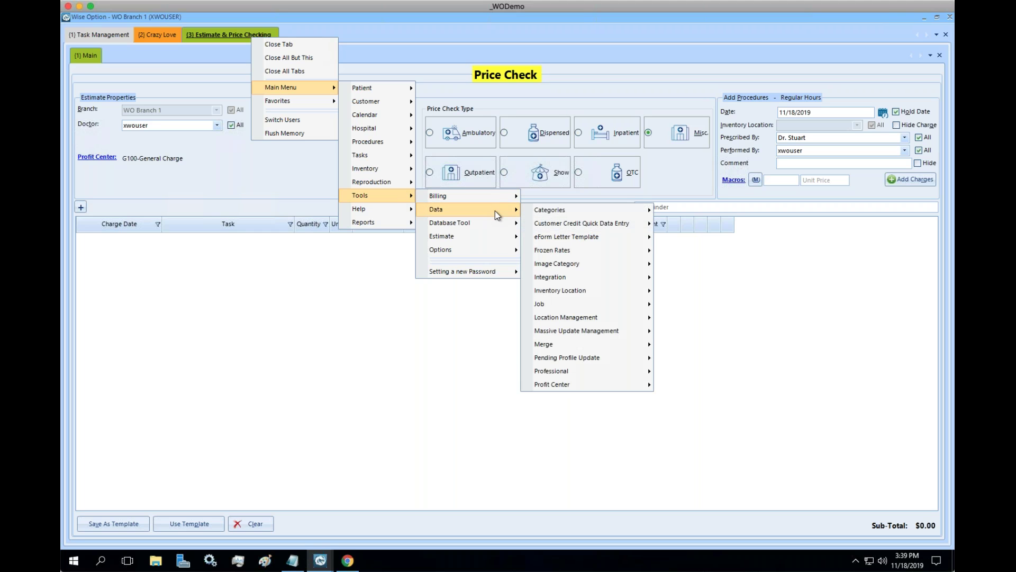
mouse_move(639, 333)
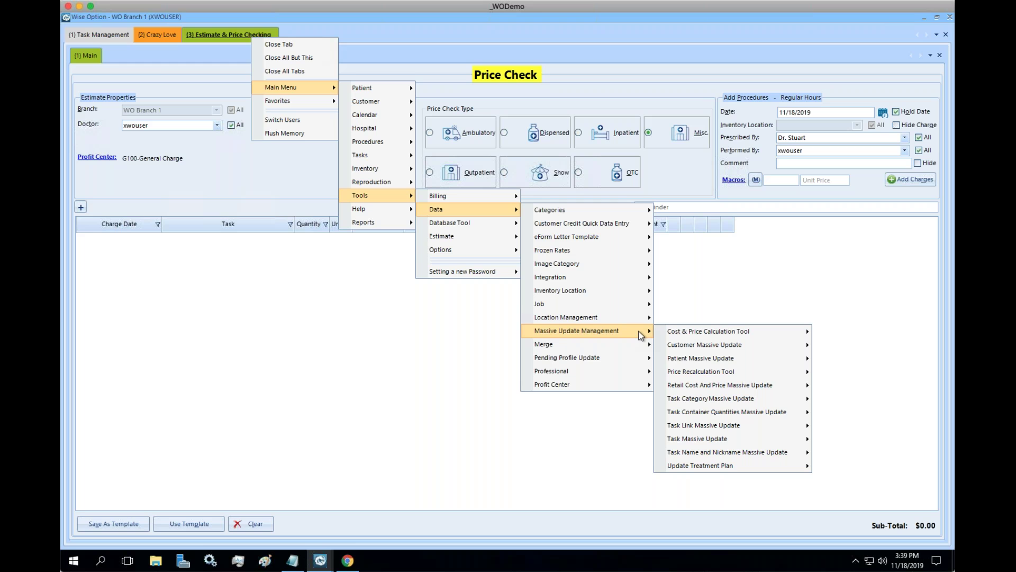
mouse_move(786, 384)
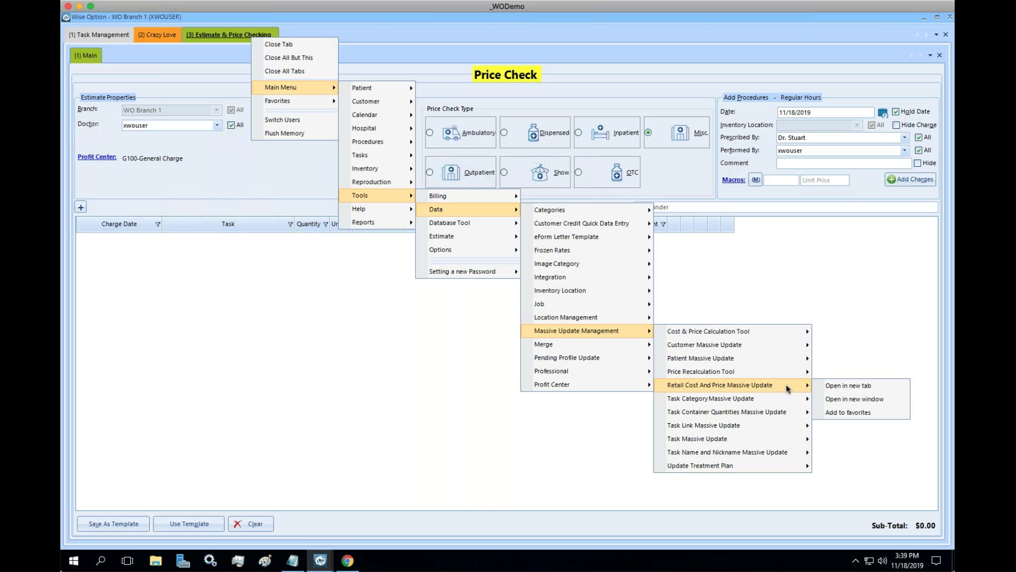
left_click(835, 385)
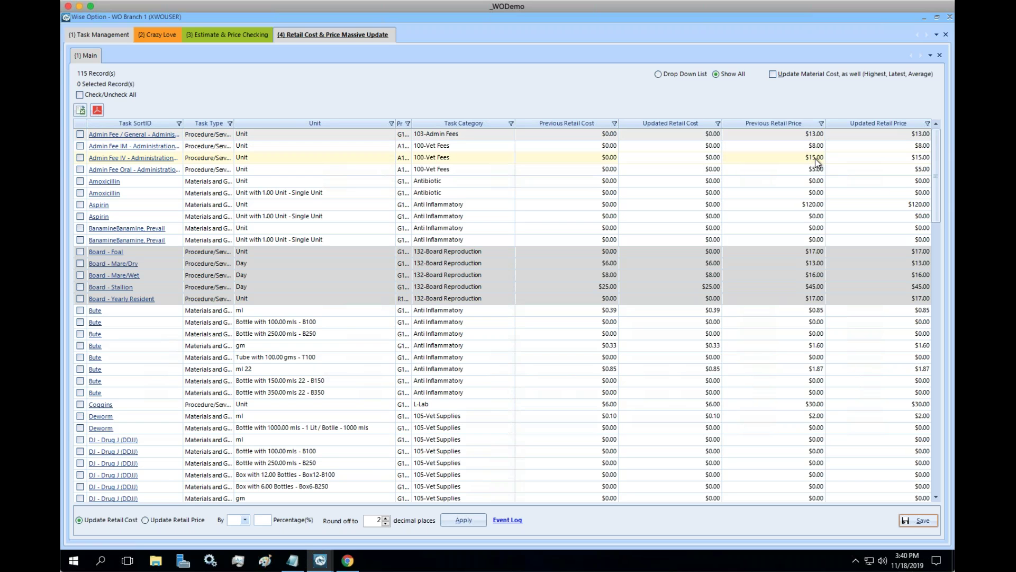
Select the first Admin Fee / General row in the 115-record update list.
left_click(814, 134)
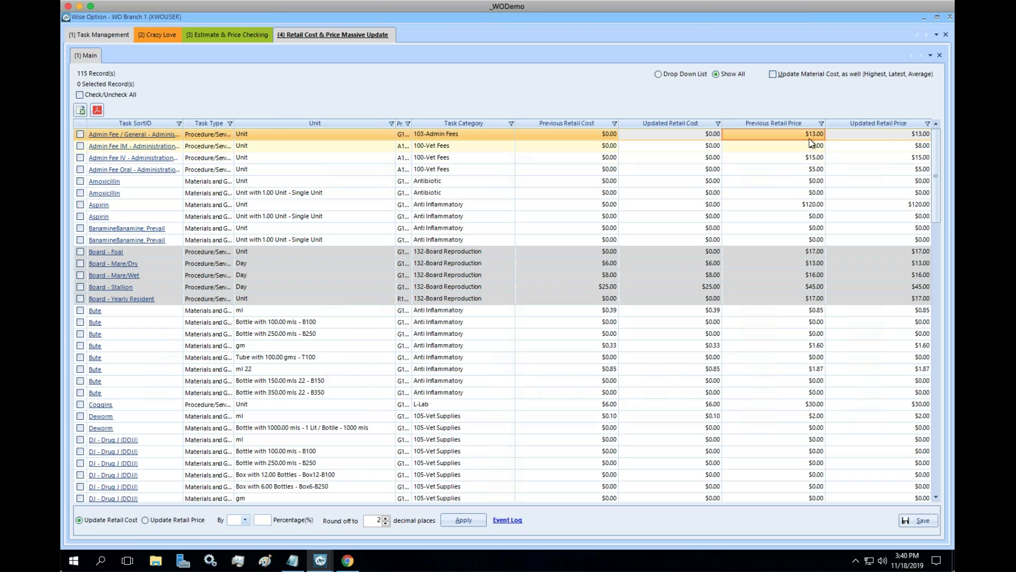
Enter updated retail prices 12, 7 and 6 for the Admin Fee General, IM and Oral rows.
left_click(776, 148)
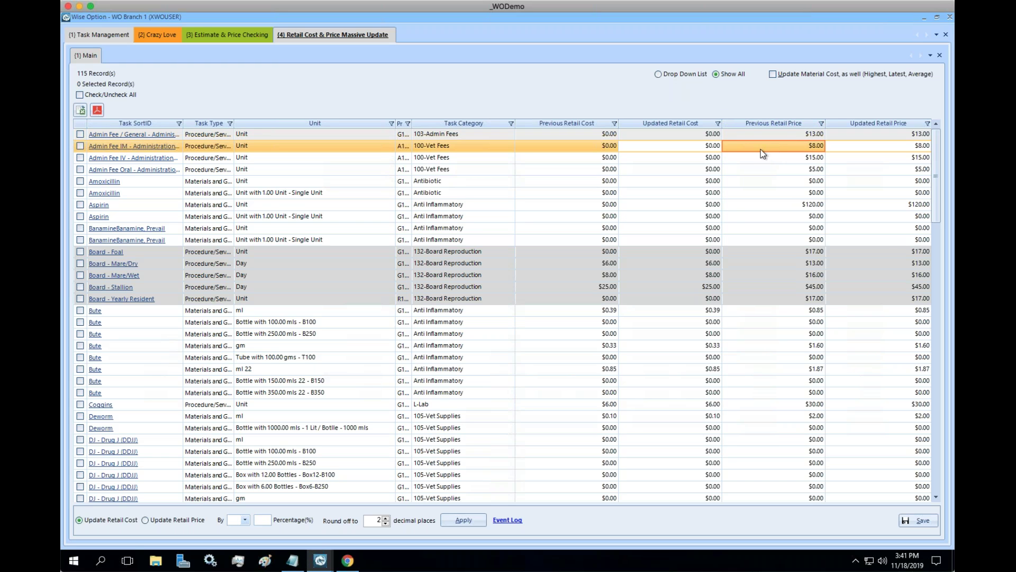
left_click(862, 148)
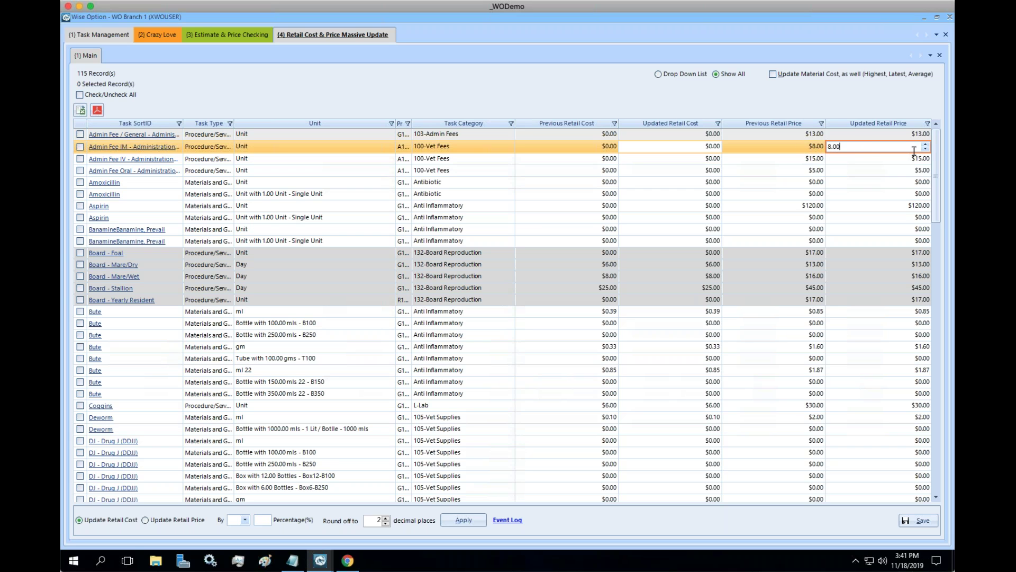
left_click(900, 134)
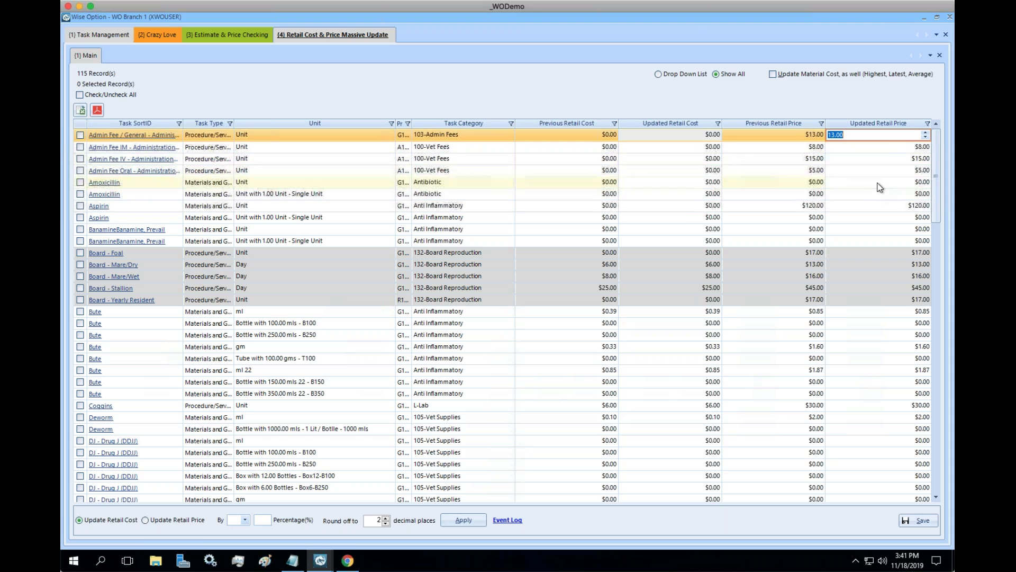
type("12")
key("Return")
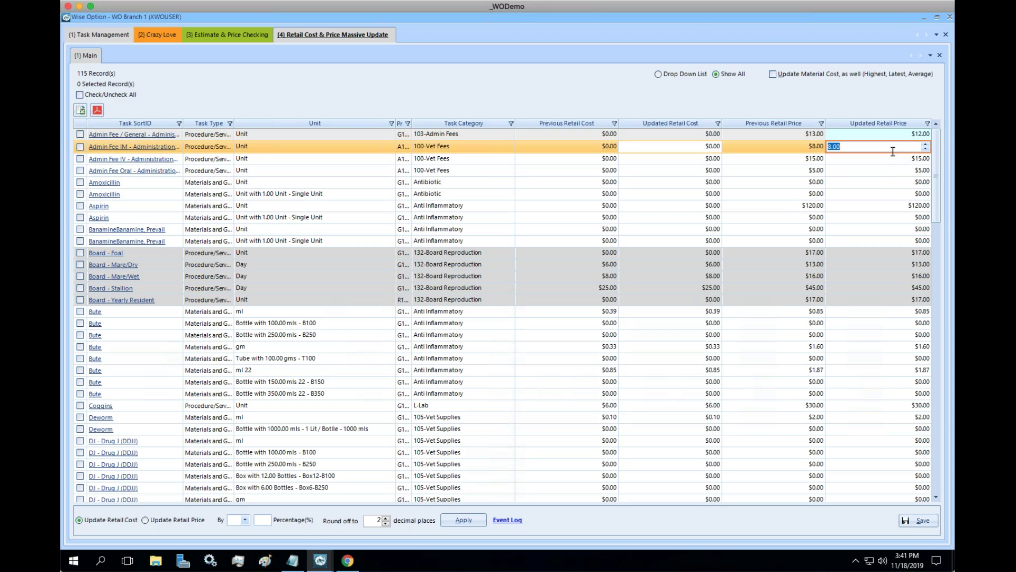
type("7")
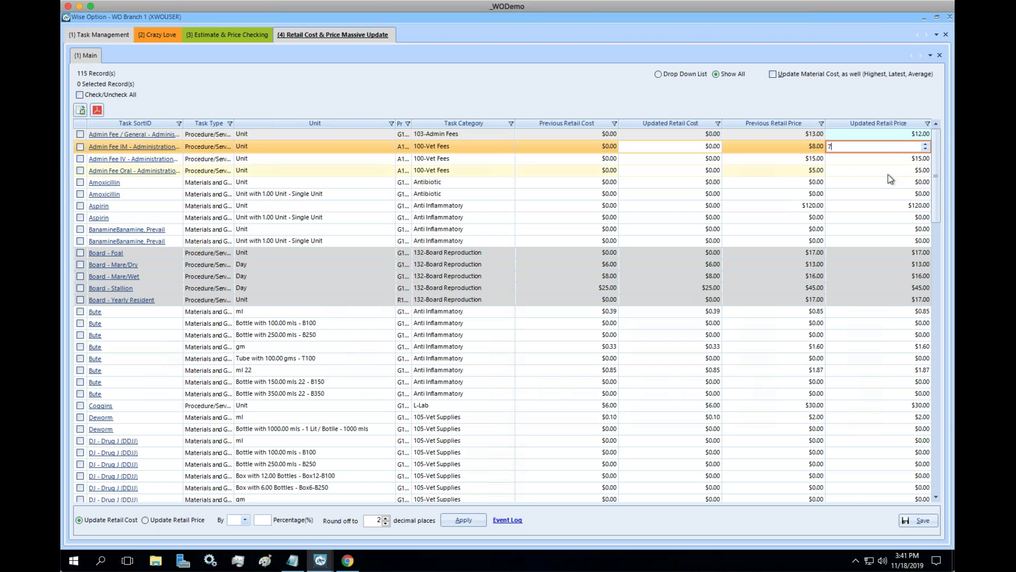
key("Return")
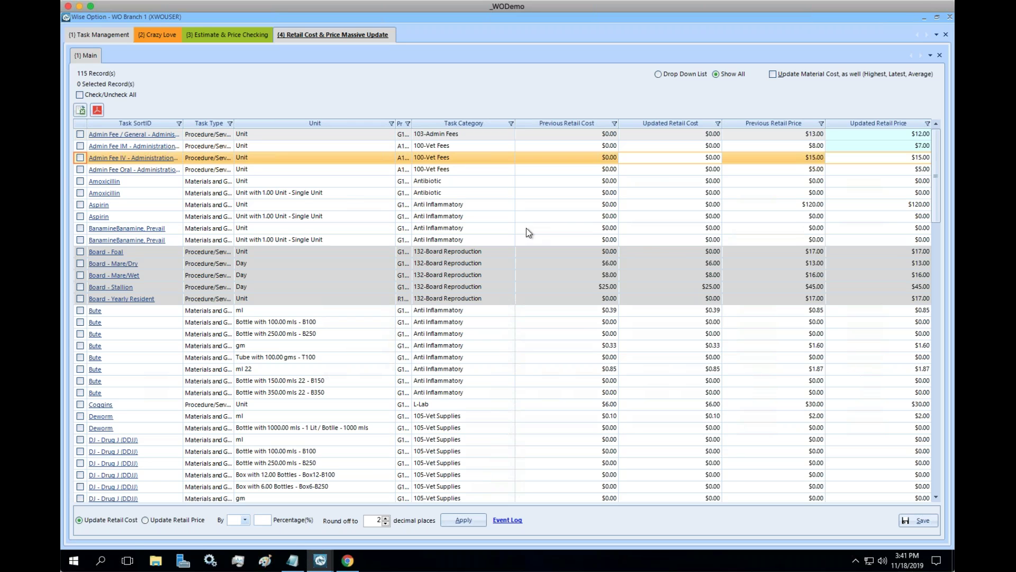
left_click(900, 170)
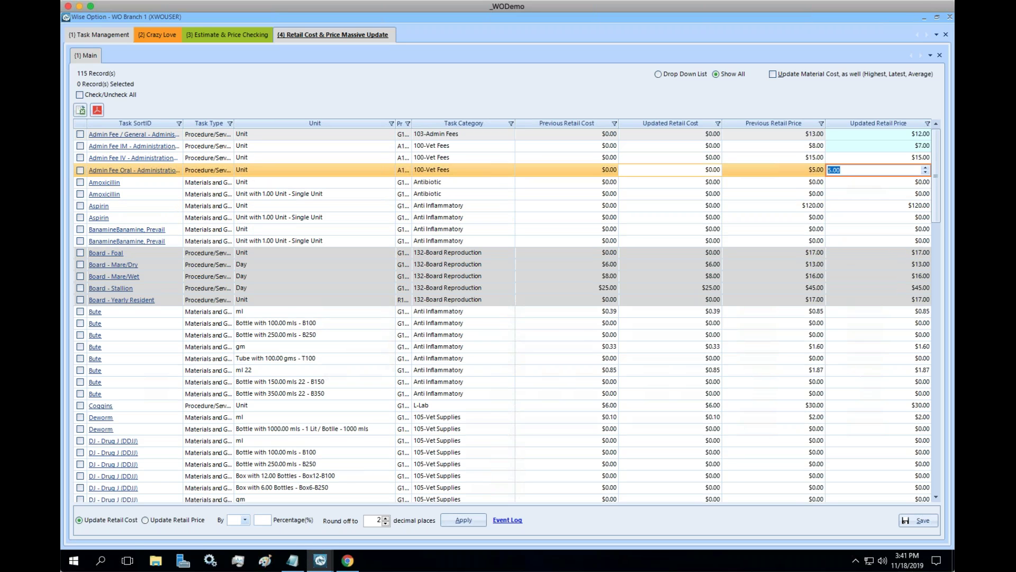
type("6")
key("Return")
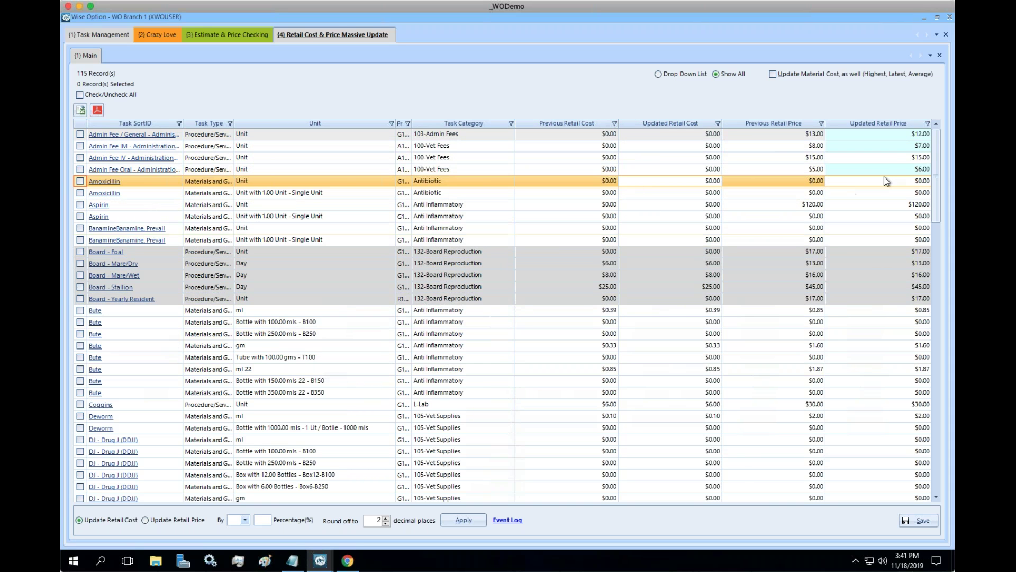
left_click_drag(932, 154, 939, 380)
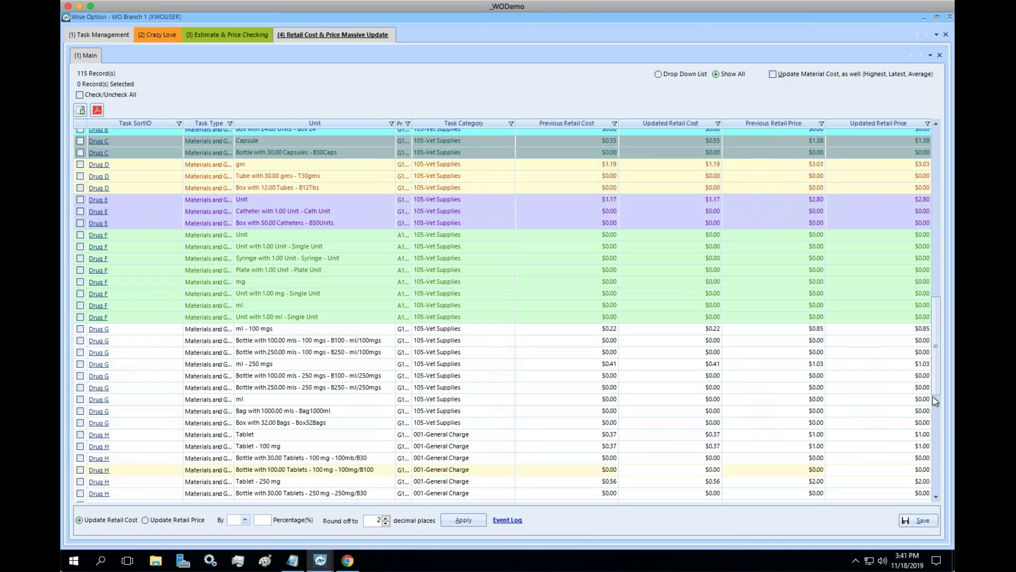
left_click_drag(936, 381, 938, 78)
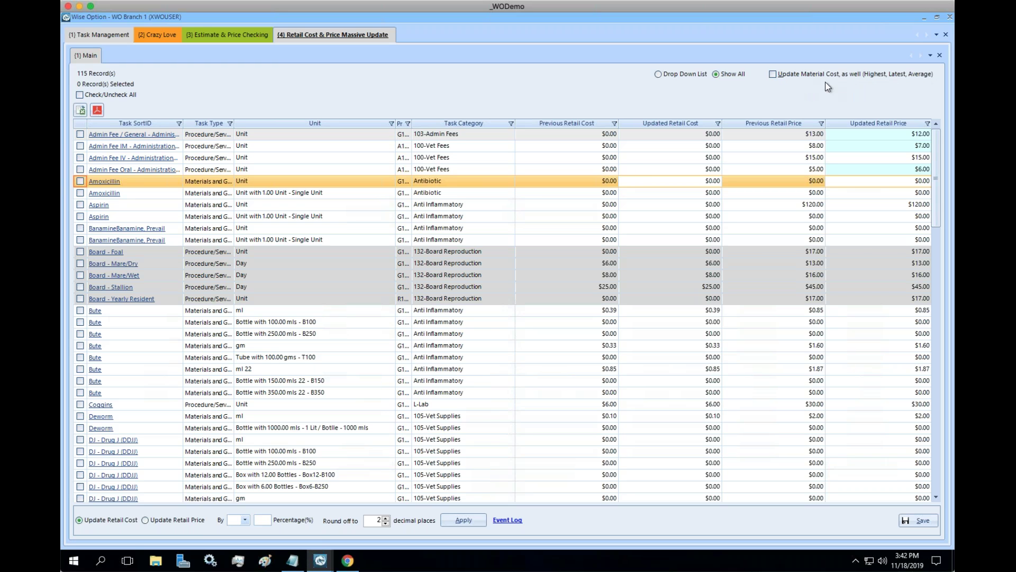
Set Admin Fee / General's updated retail cost to $3.00 and enable updating material cost too.
left_click(693, 135)
type("3")
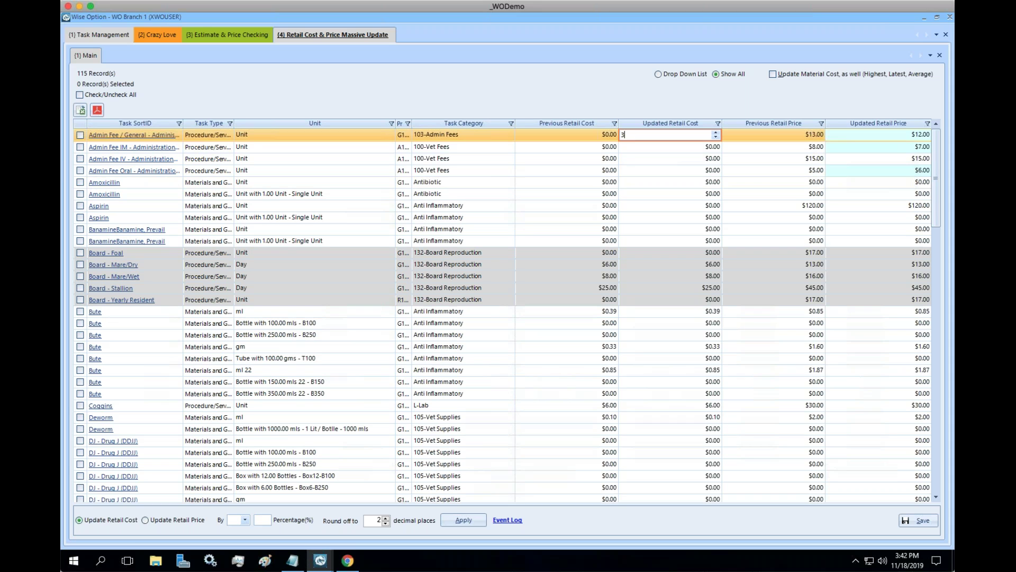
key("Tab")
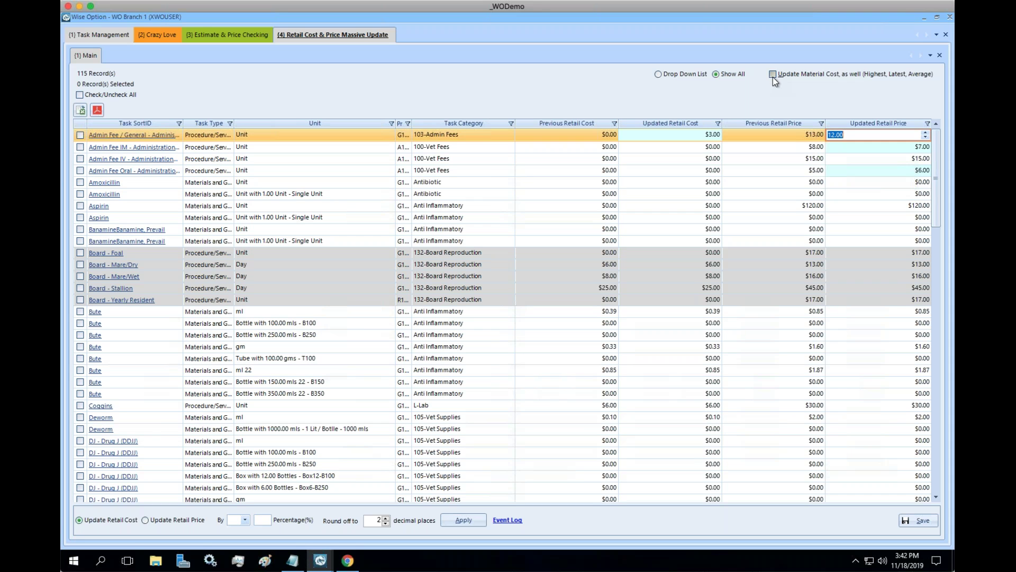
left_click(772, 75)
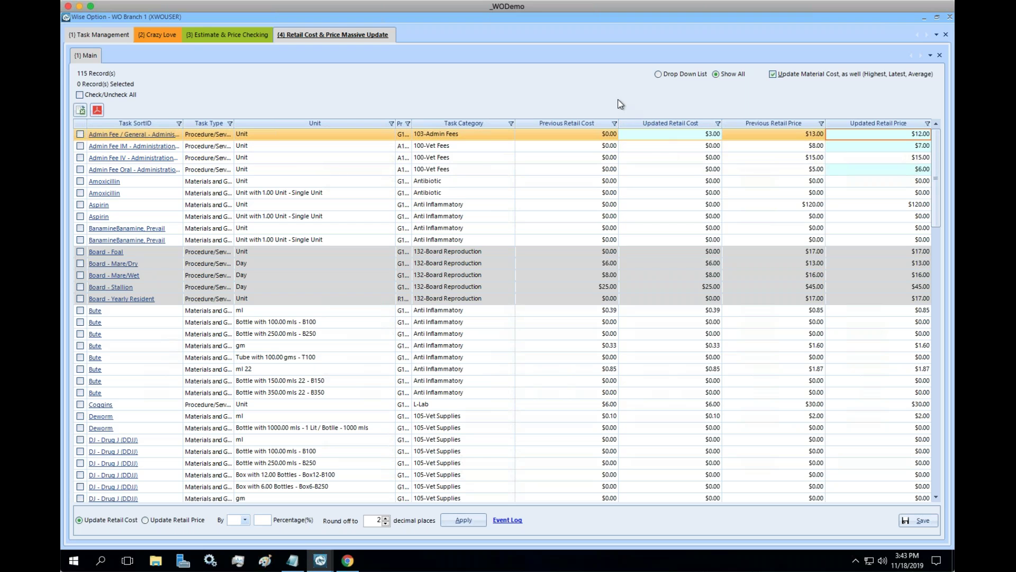
Switch between the open pages, ending on Retail Cost & Price Massive Update.
left_click(203, 30)
left_click(175, 35)
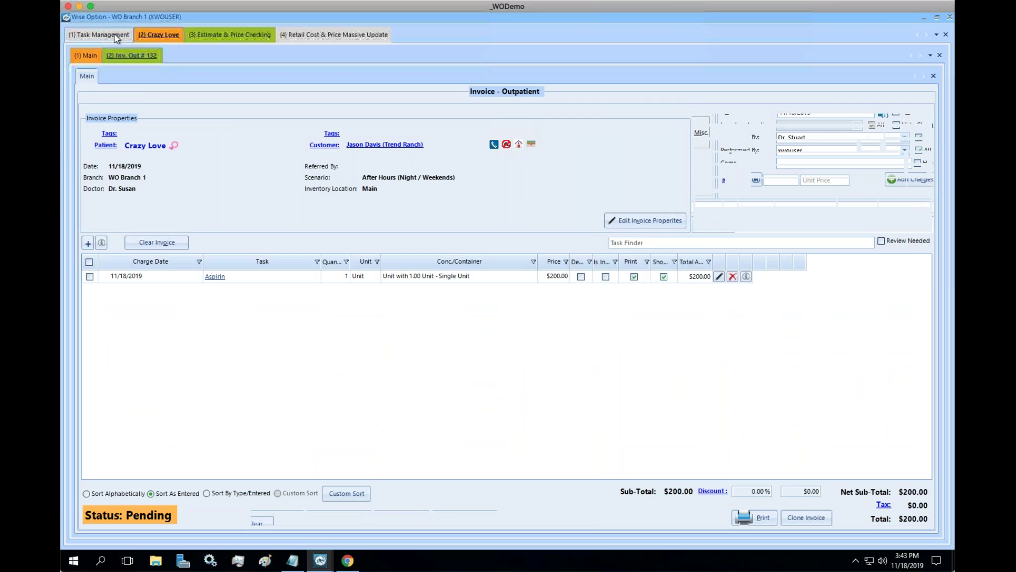
left_click(116, 34)
left_click(174, 37)
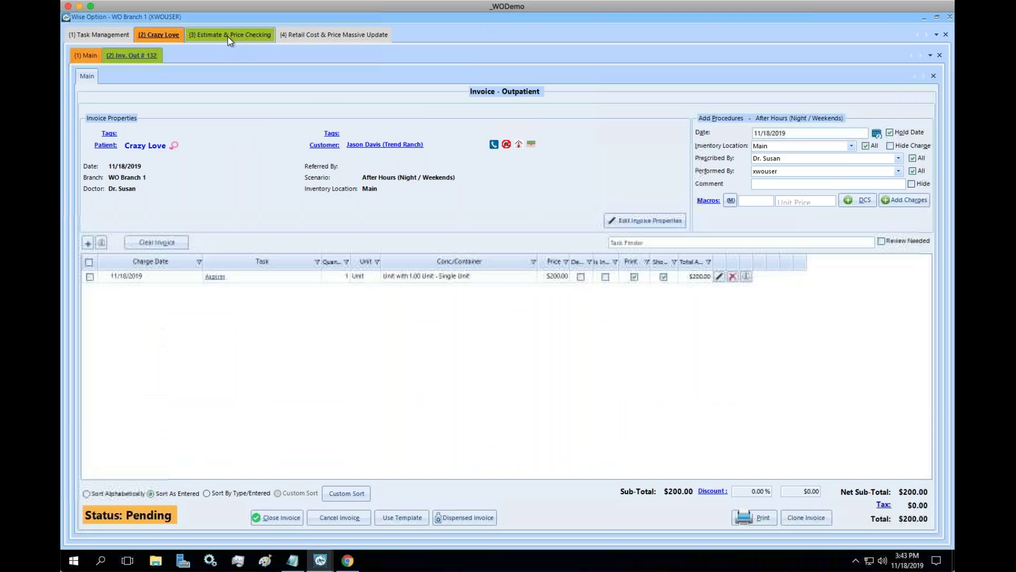
left_click(228, 36)
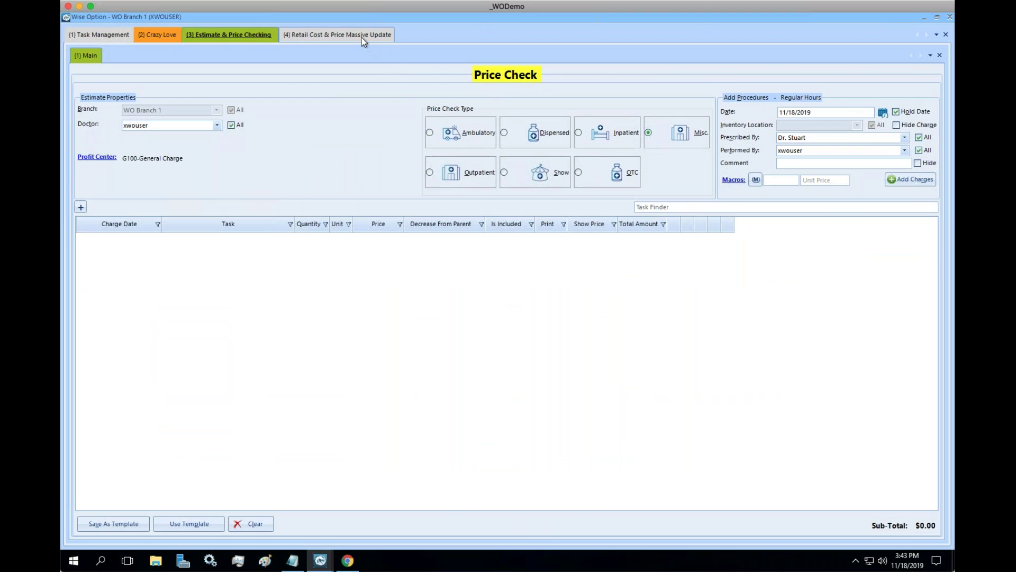
left_click(361, 37)
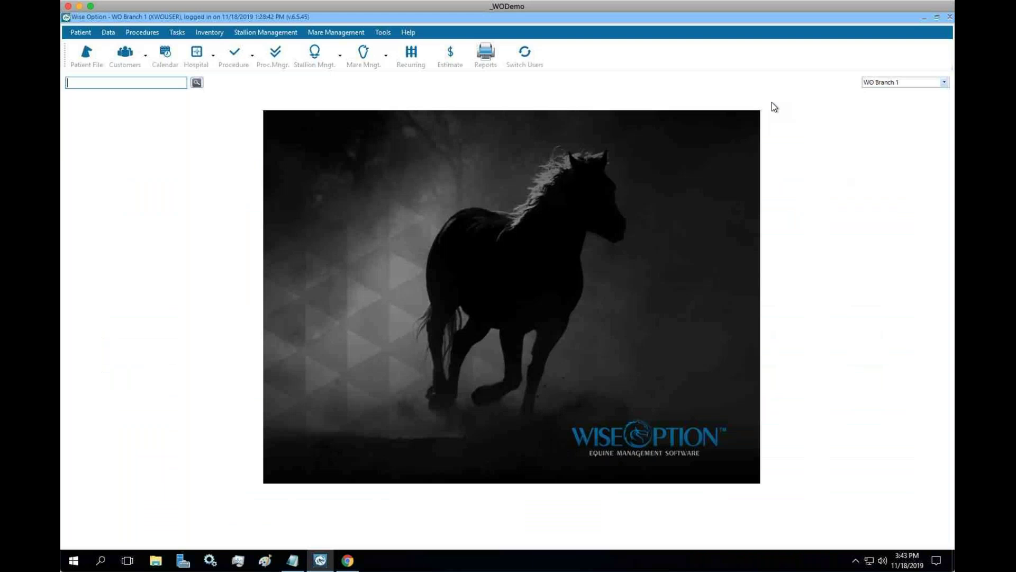
Open the eLearning tutorial library from the Help menu.
left_click(385, 33)
mouse_move(408, 32)
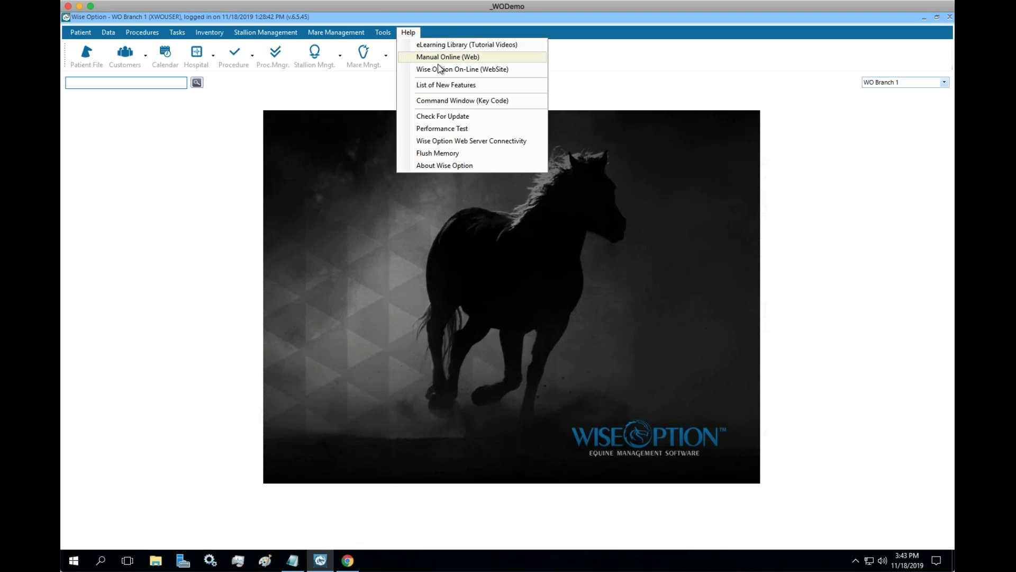
left_click(517, 46)
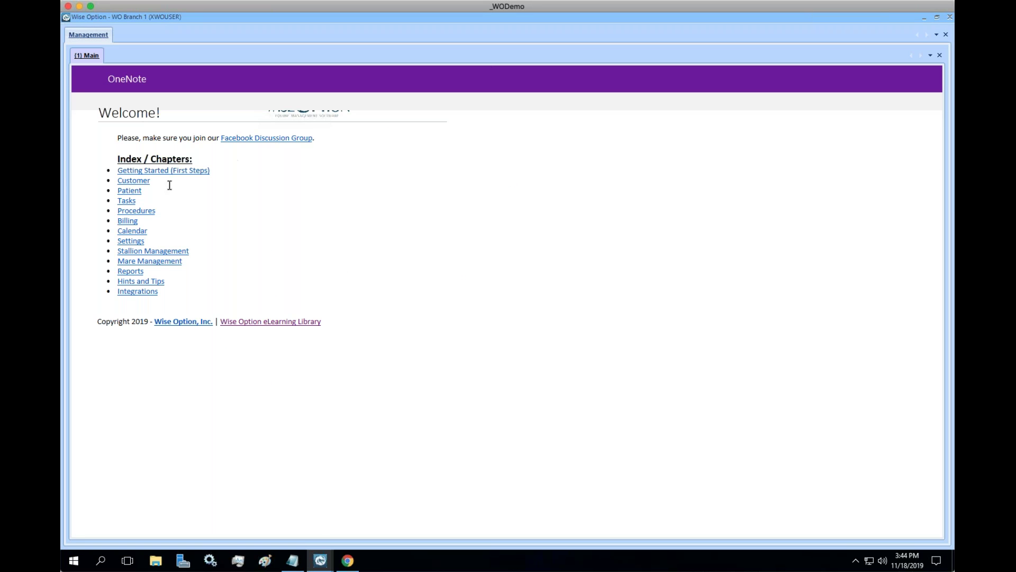
Read Tasks > Task Files, view a Task Exceptions example, then close the library.
left_click(128, 206)
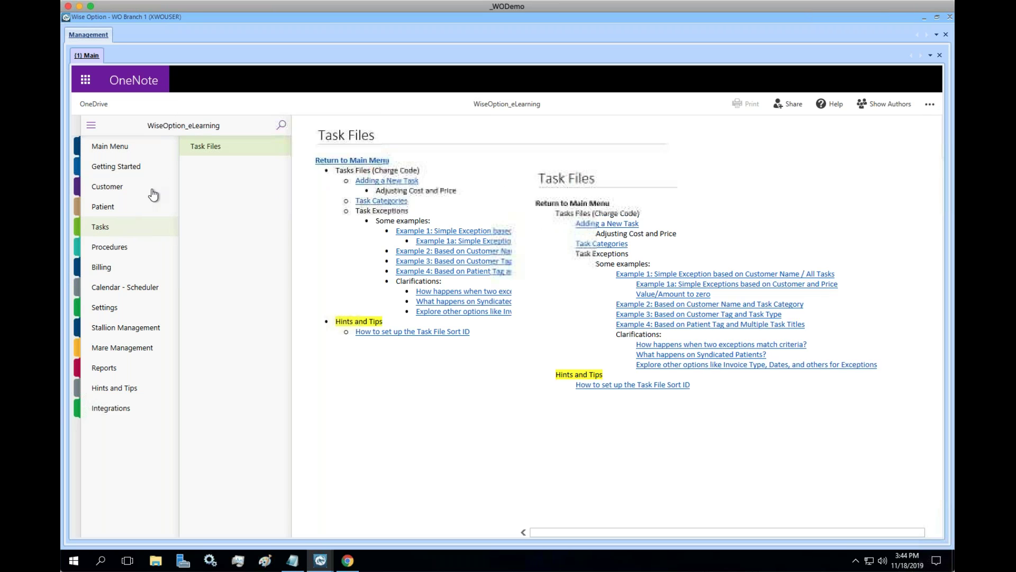
left_click_drag(356, 211, 422, 208)
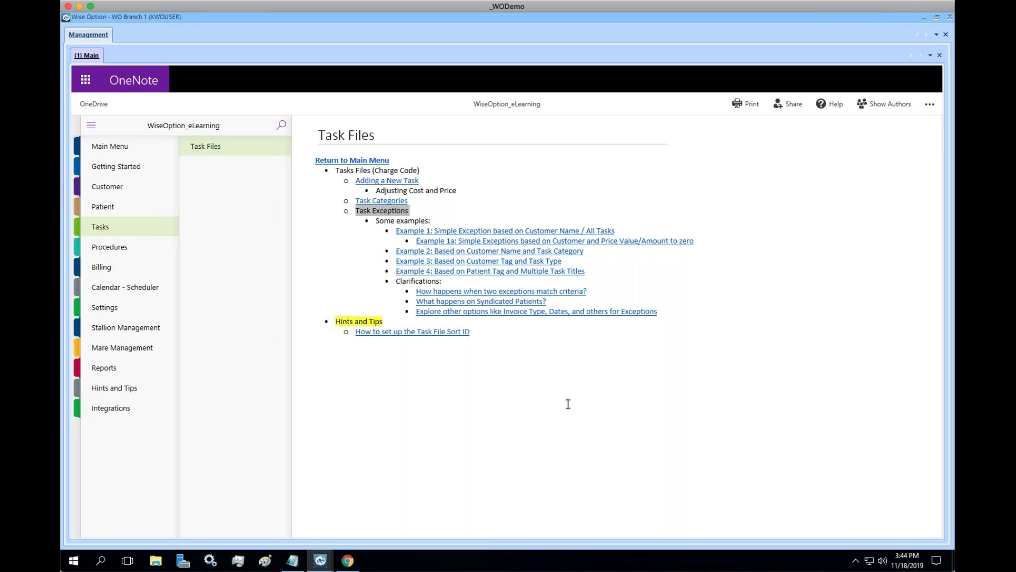
left_click(545, 261)
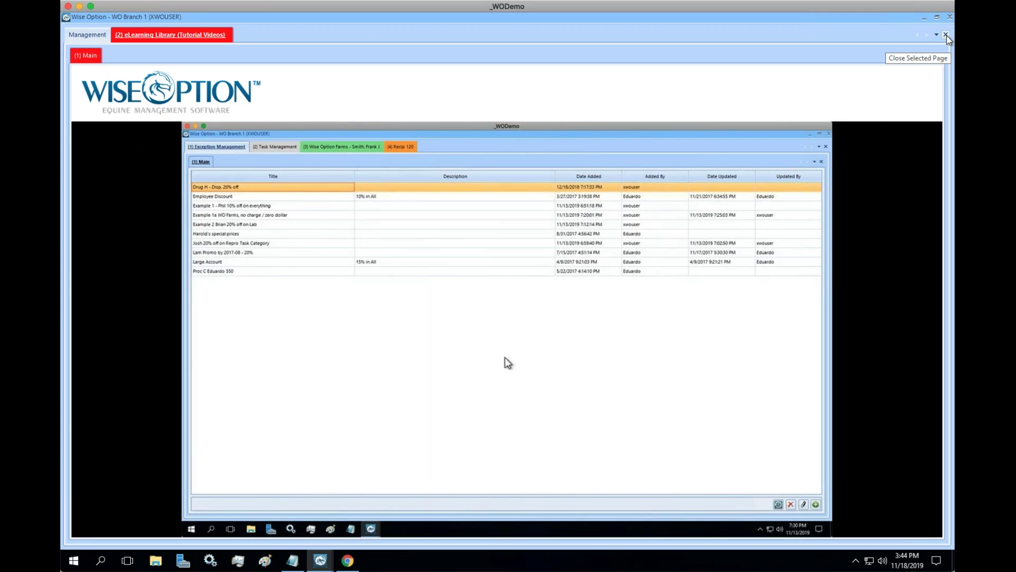
left_click(946, 35)
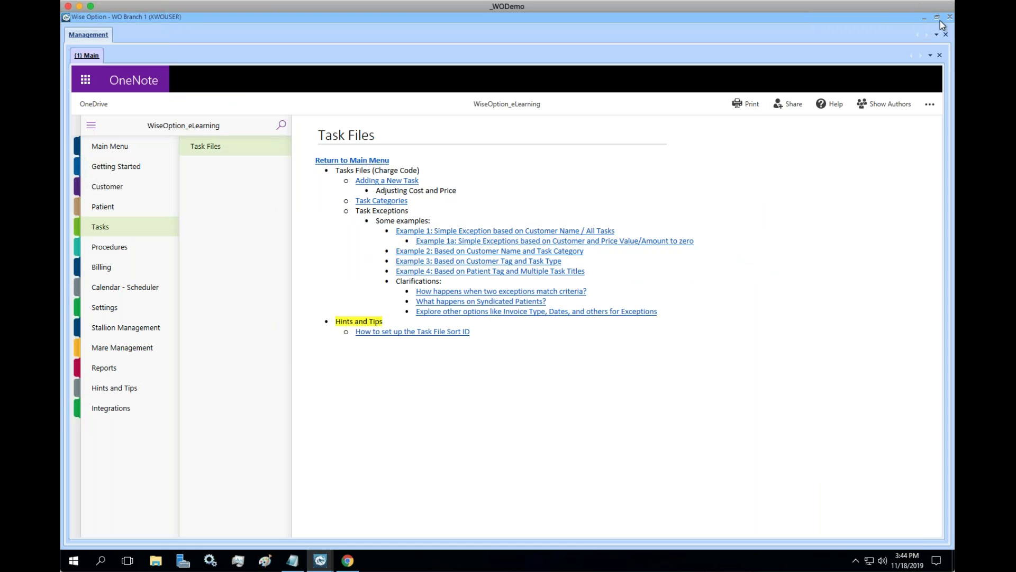
left_click(687, 241)
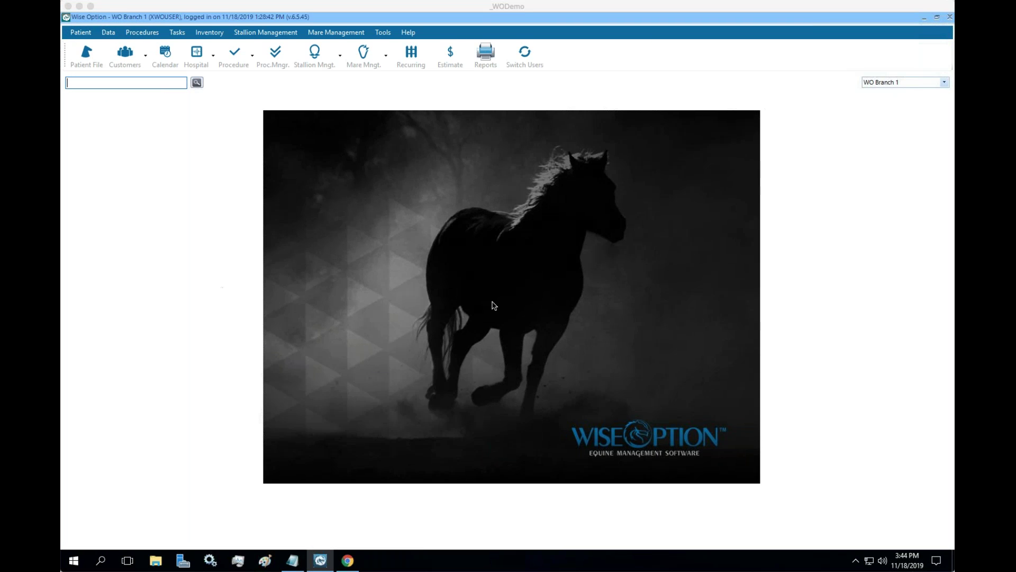
left_click(354, 562)
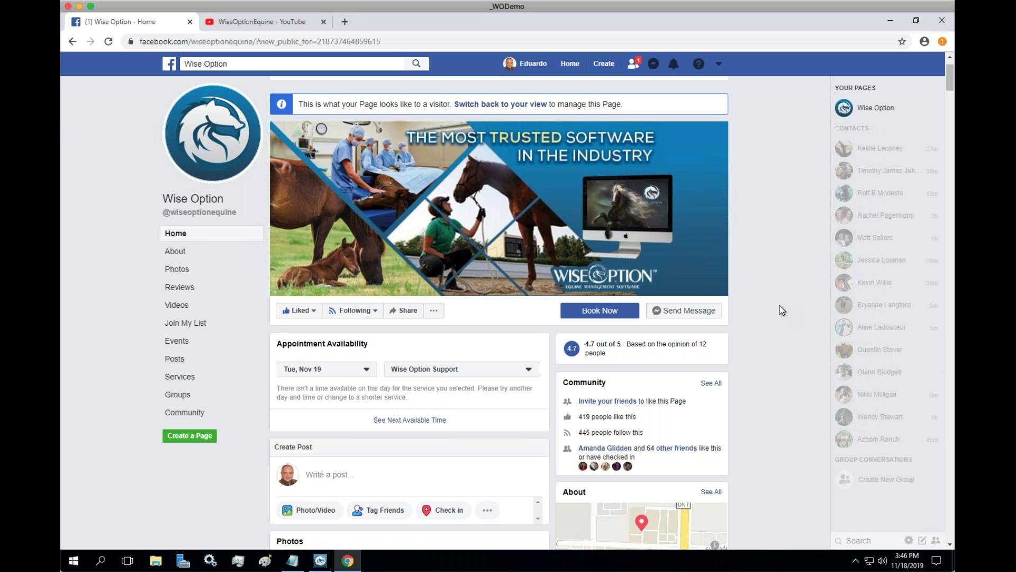
left_click(319, 561)
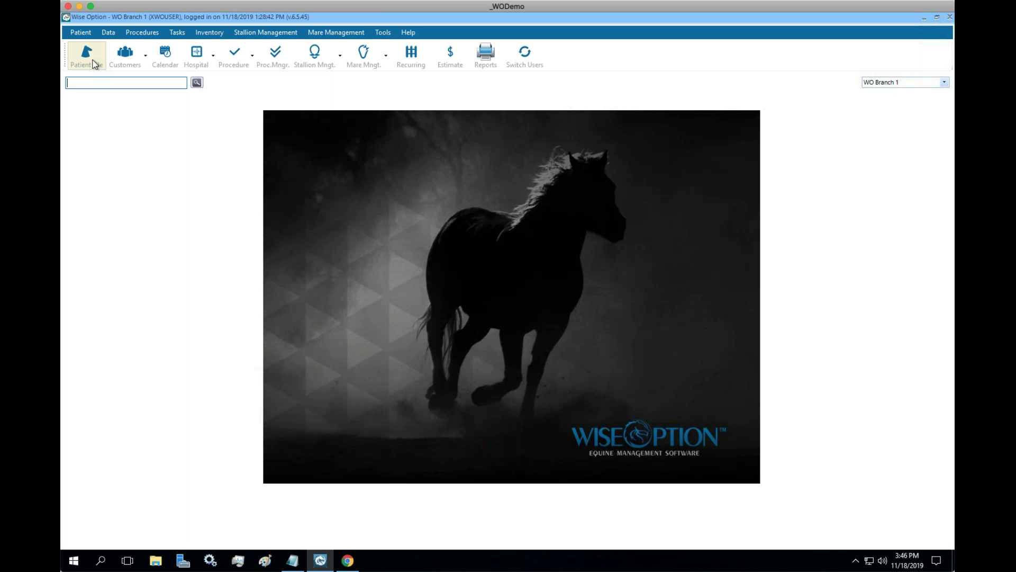
left_click(94, 62)
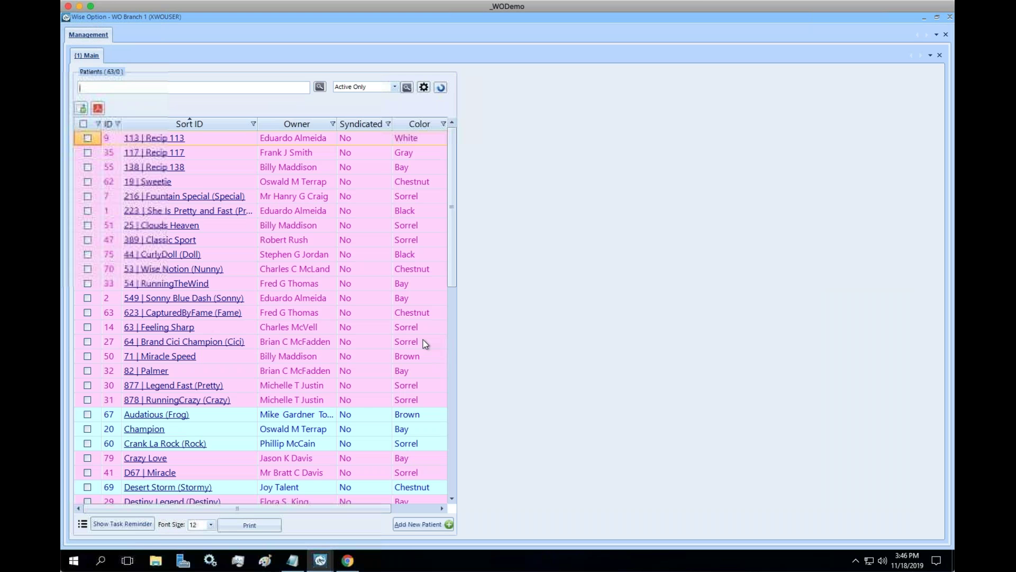
left_click(228, 341)
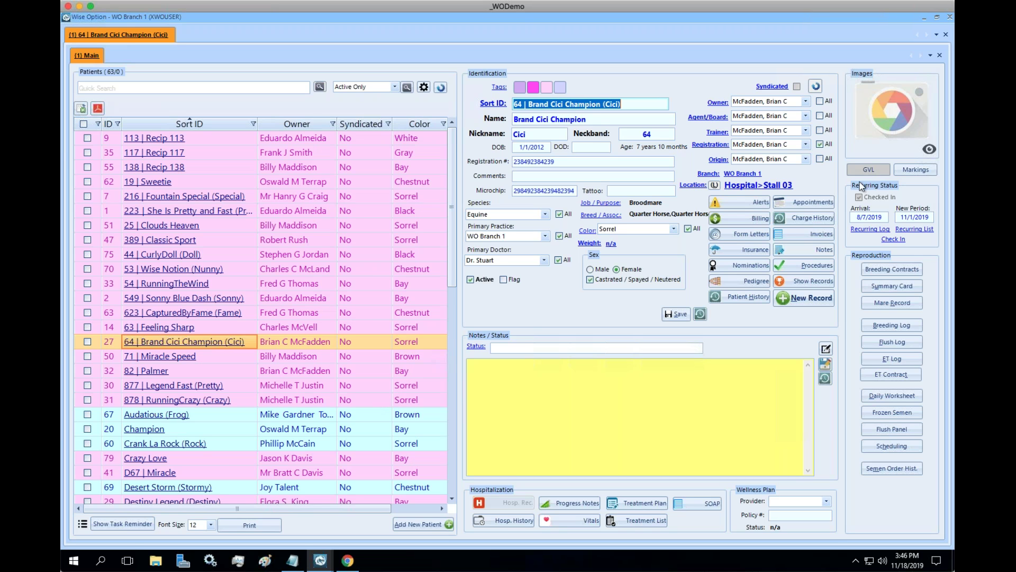
left_click(871, 172)
left_click(871, 53)
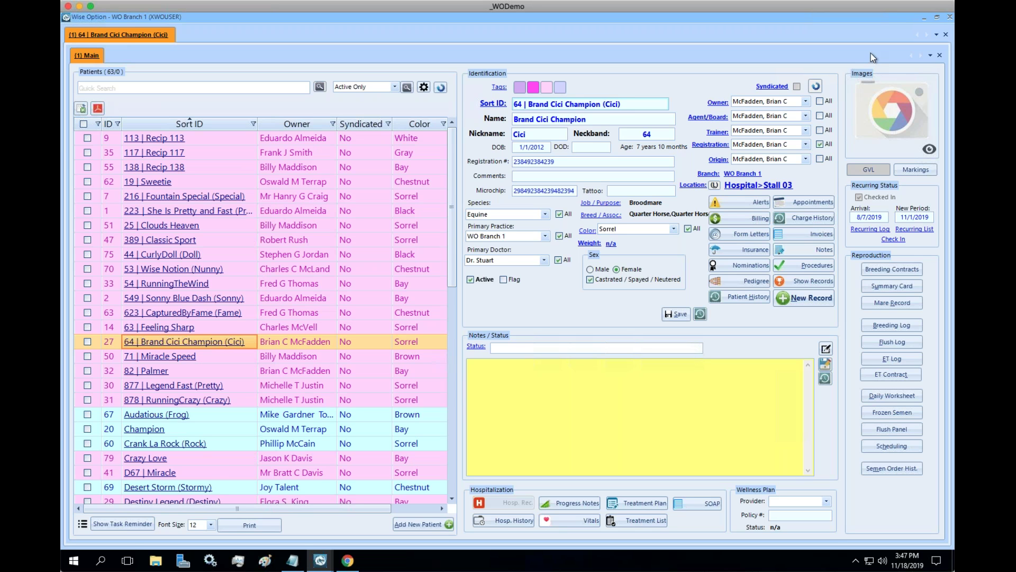
left_click(874, 166)
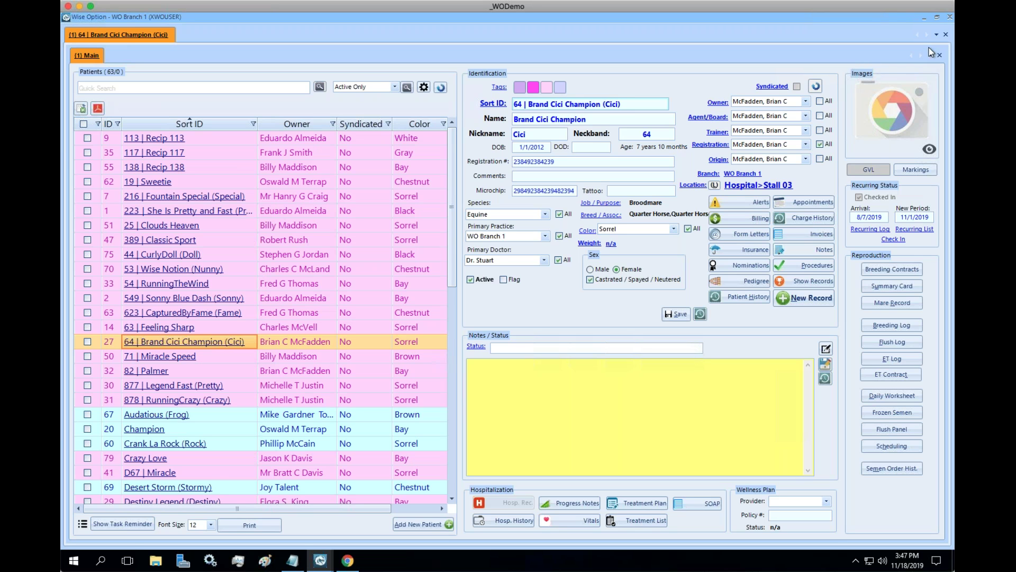
left_click(949, 18)
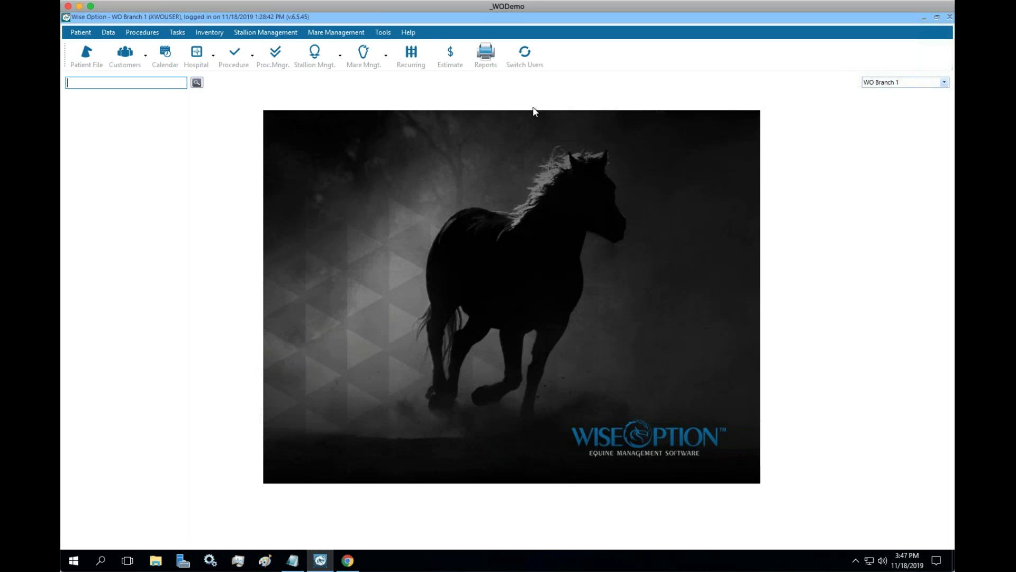
Open Tools > Data > Integration > GVL > Add Test For Multiple Patients.
left_click(389, 36)
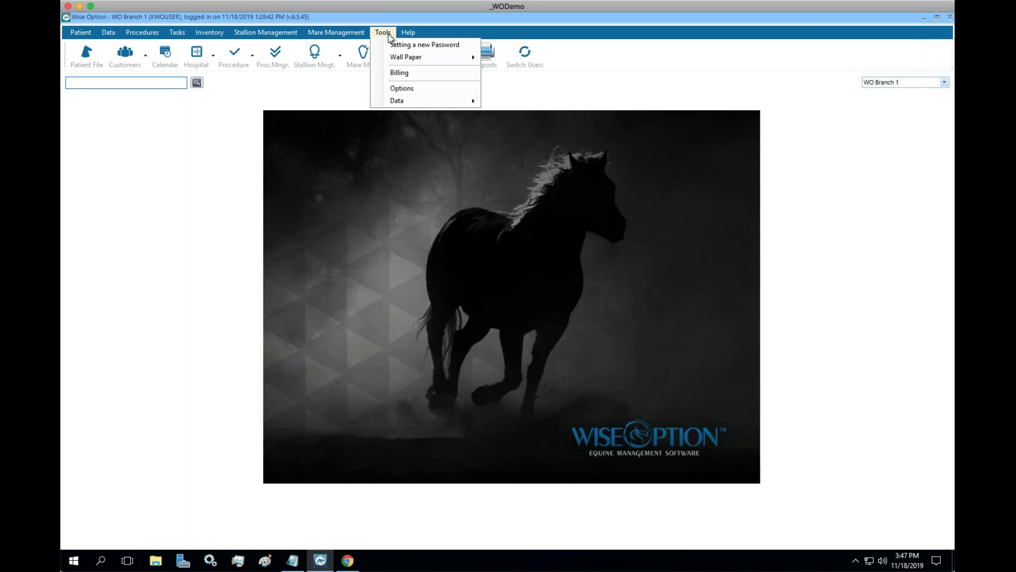
mouse_move(418, 101)
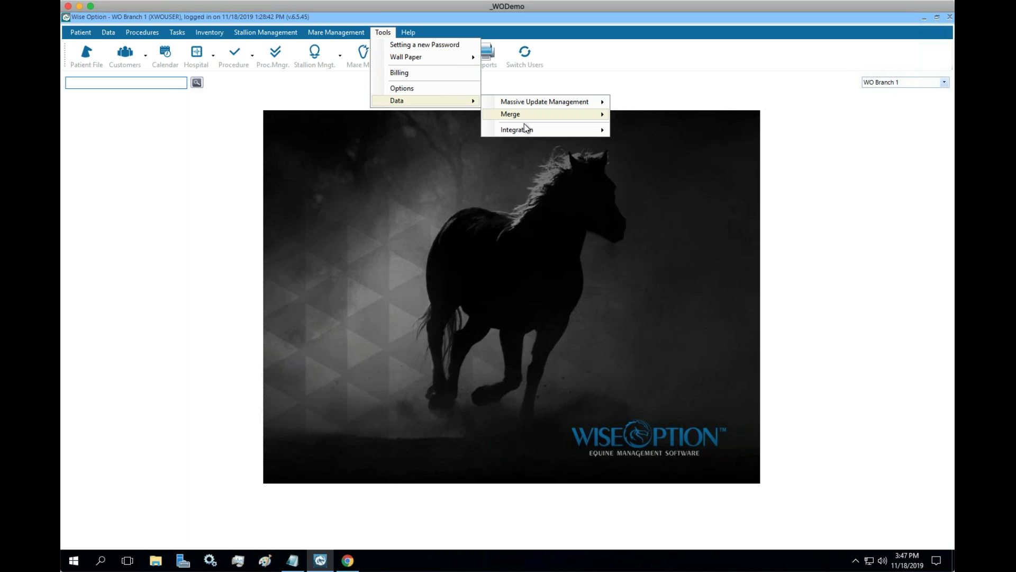
mouse_move(562, 130)
mouse_move(658, 146)
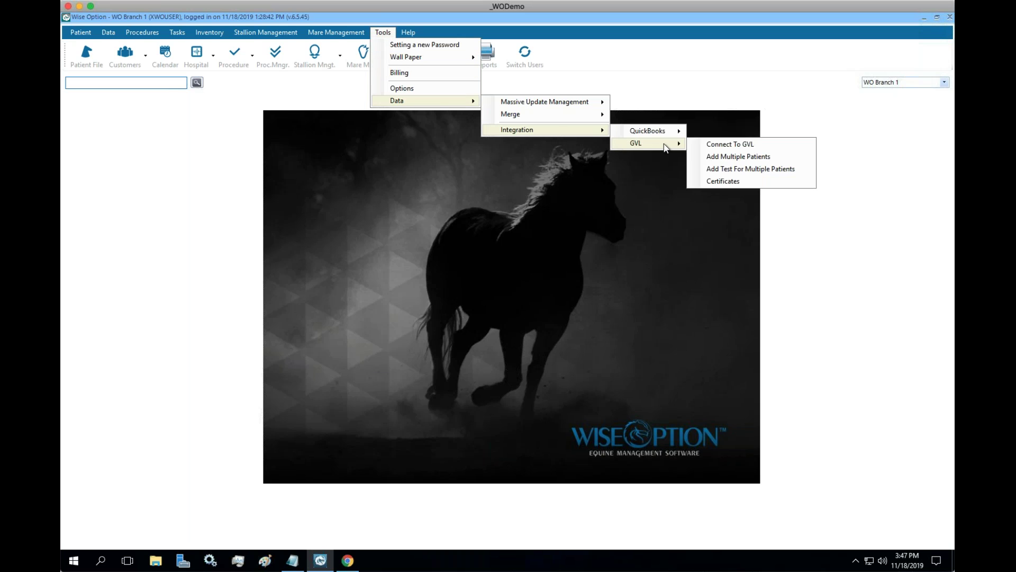
left_click(802, 169)
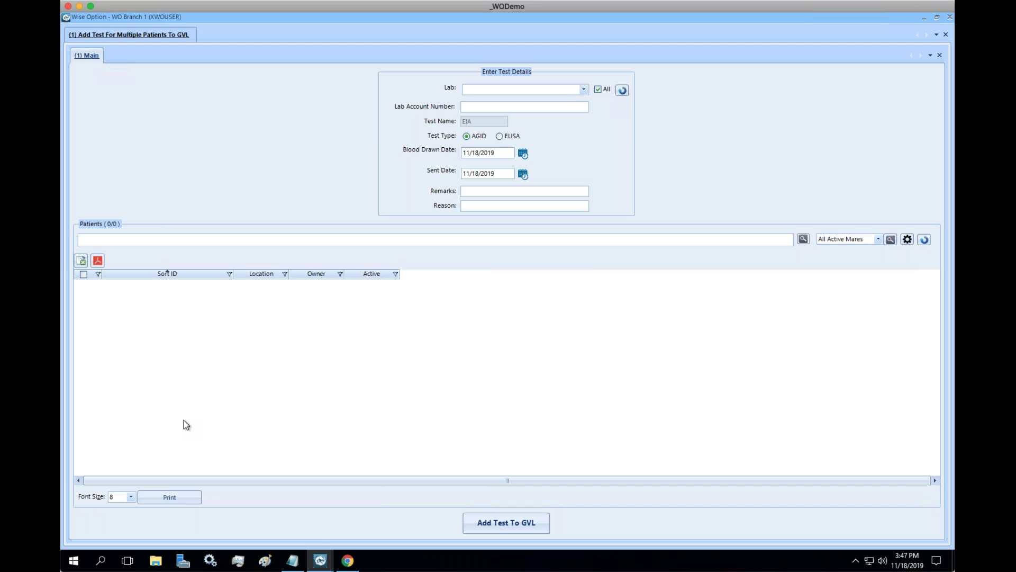
Choose Acadiana EIA Laboratory as the lab for the EIA AGID test.
left_click(584, 89)
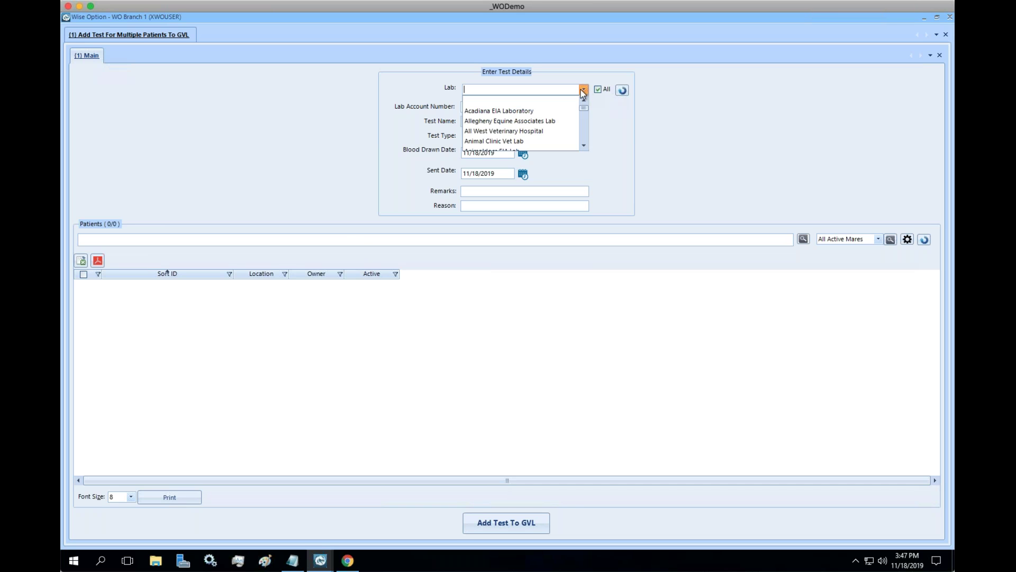
left_click(513, 112)
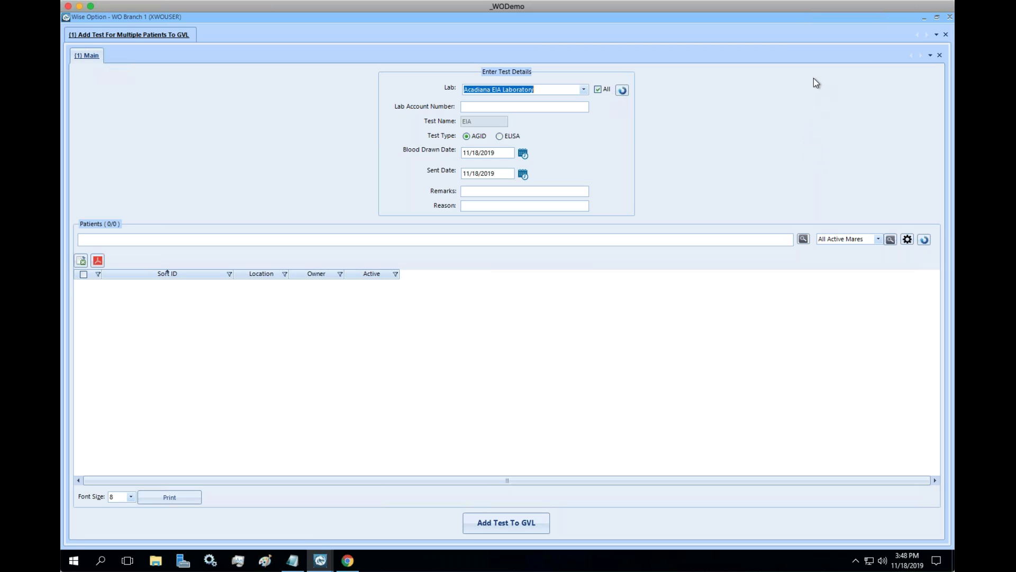
left_click(583, 89)
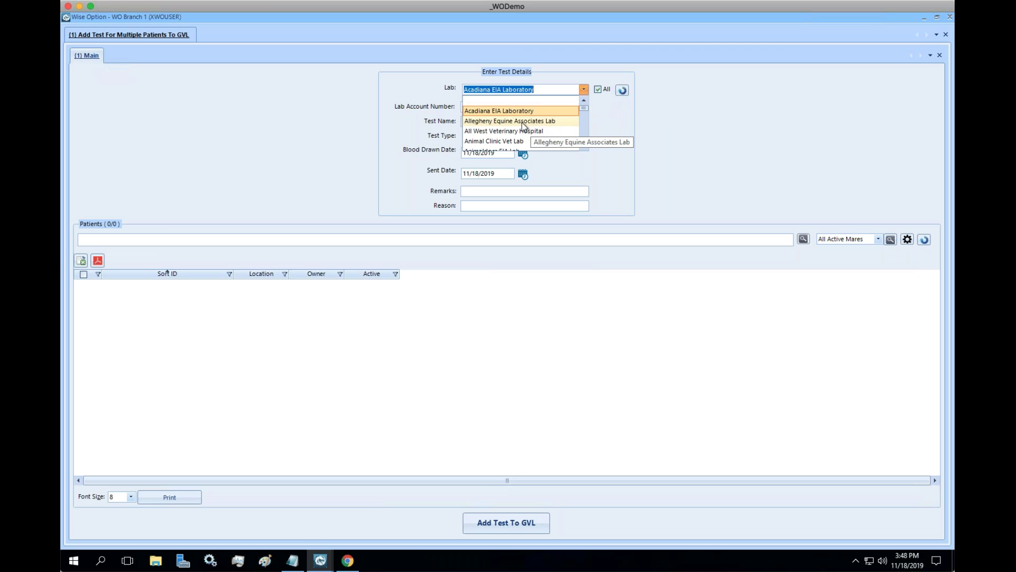
Browse the lab list keeping Acadiana EIA Laboratory, then close the GVL test form.
scroll(530, 135, "down", 8)
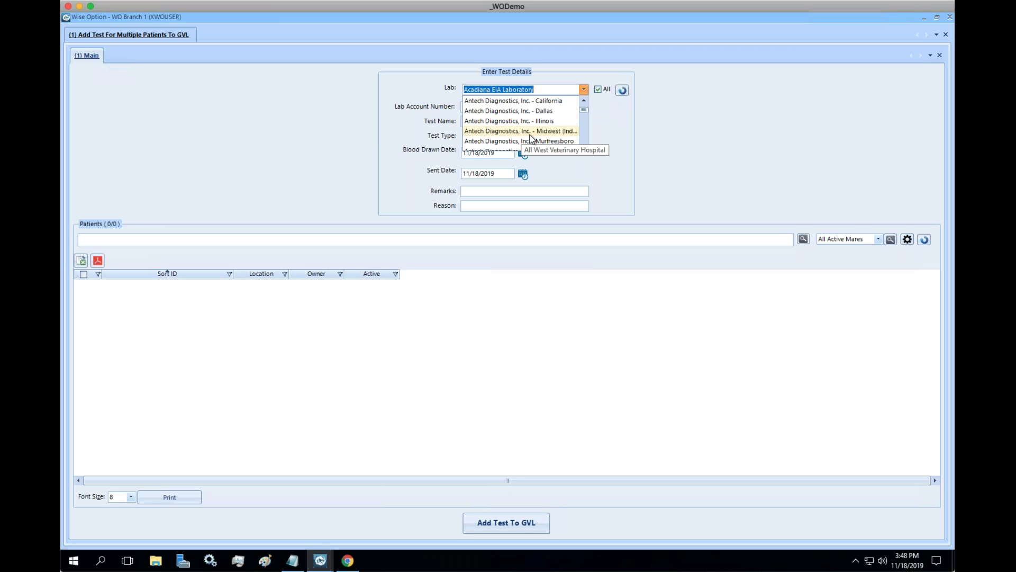
scroll(535, 124, "down", 10)
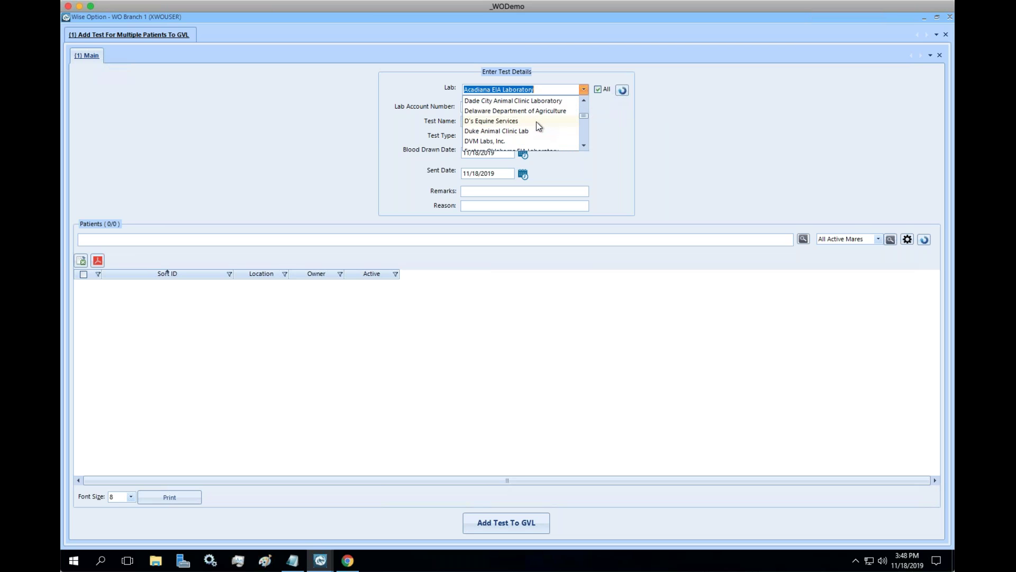
scroll(536, 118, "down", 4)
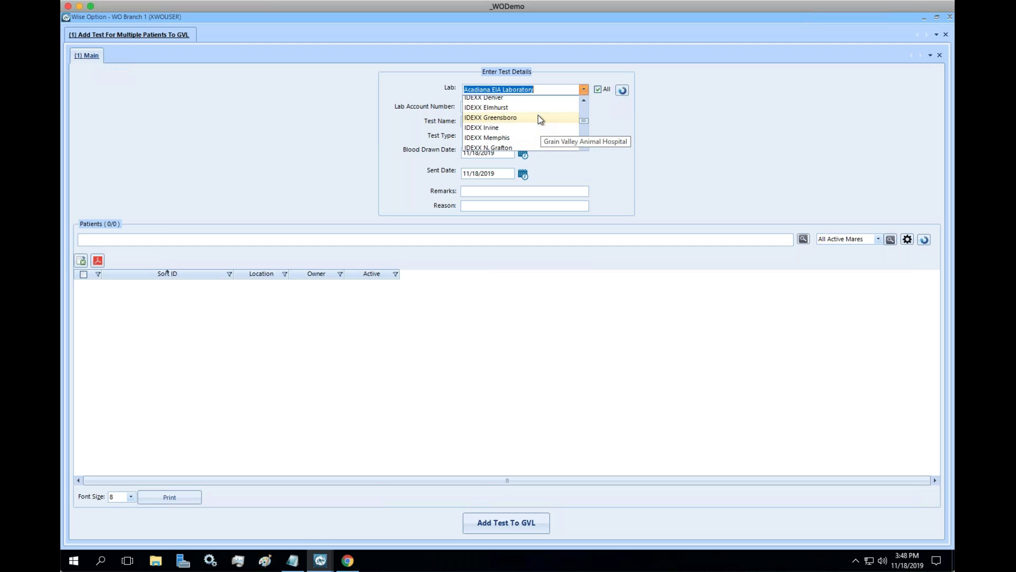
left_click(795, 159)
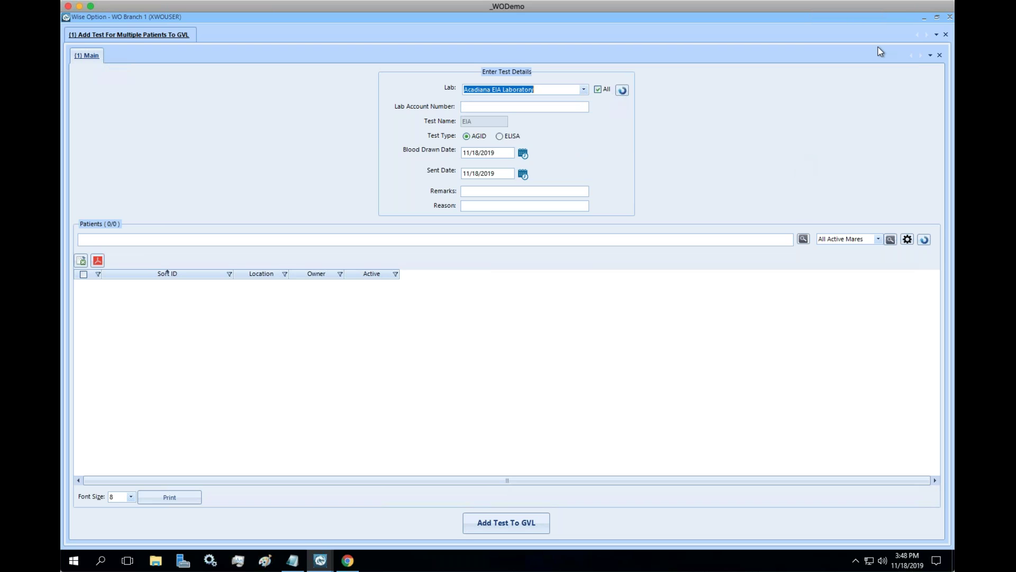
left_click(950, 20)
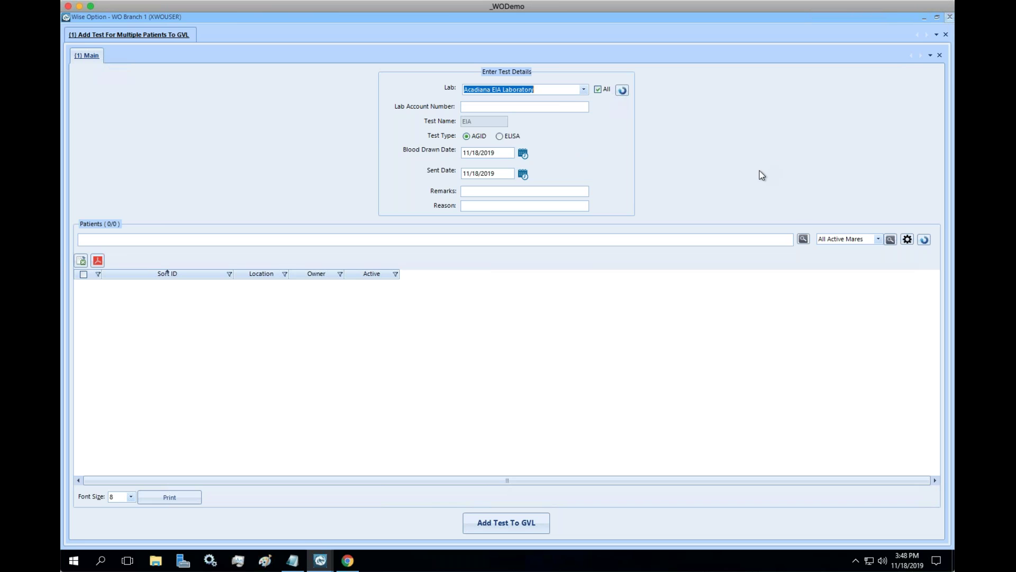